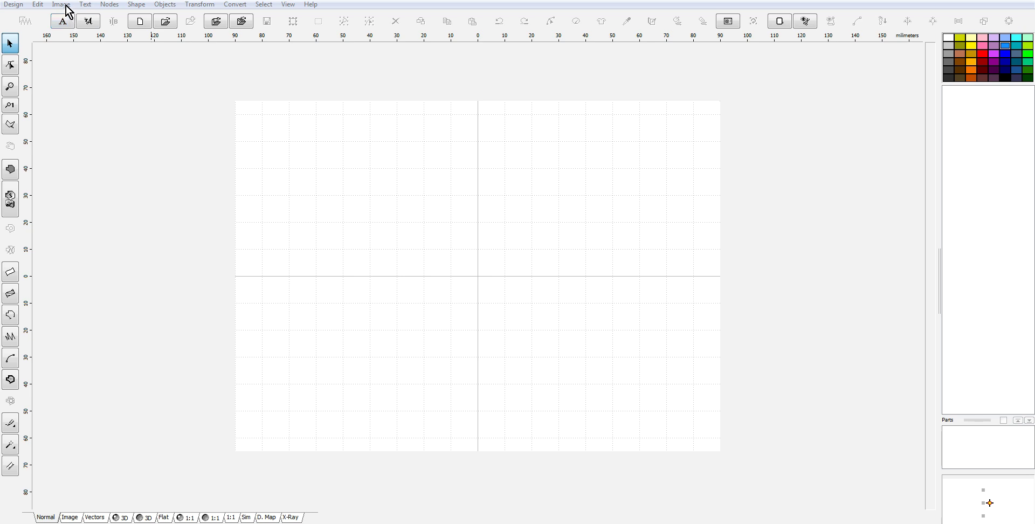
- Start an image import and browse to the Daily Art Hub folder on the Clipart1 (T:) drive
click(65, 6)
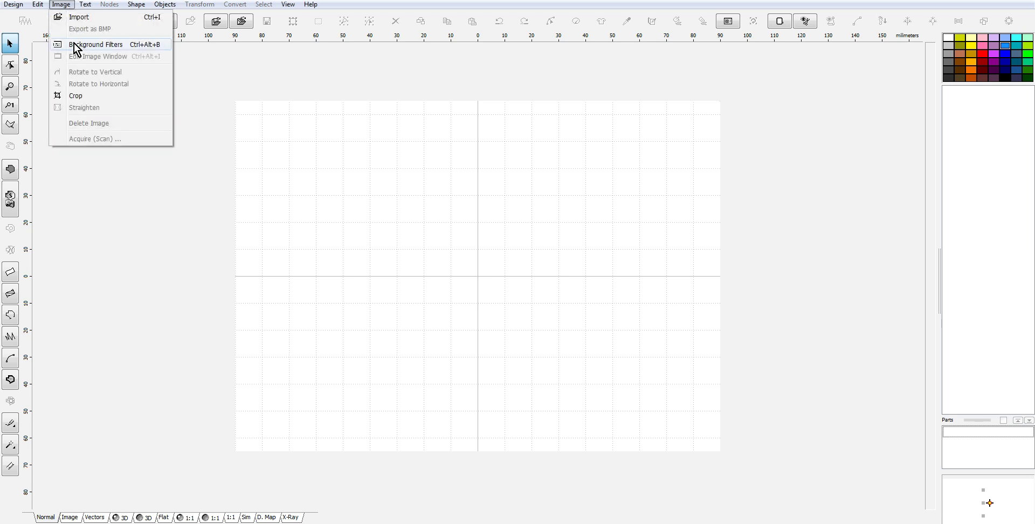
click(86, 17)
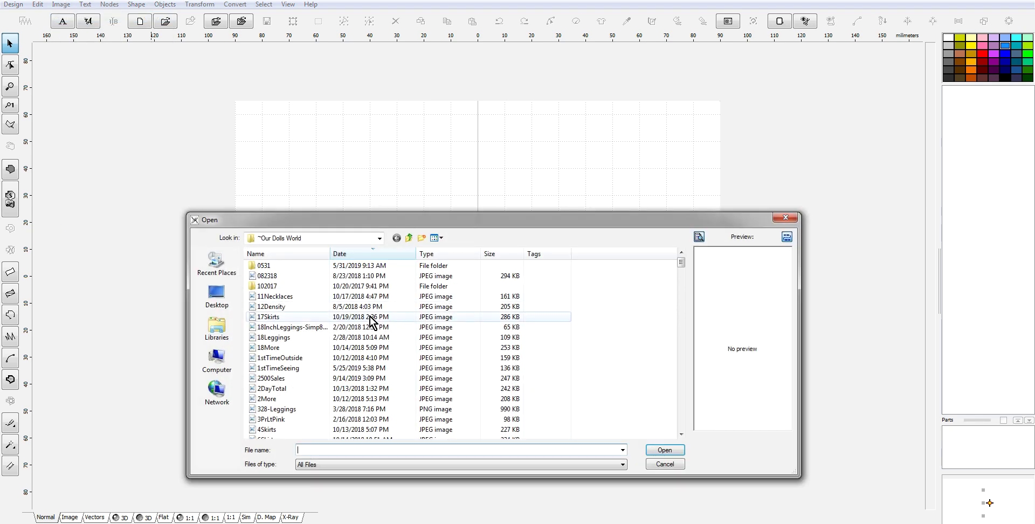
click(216, 361)
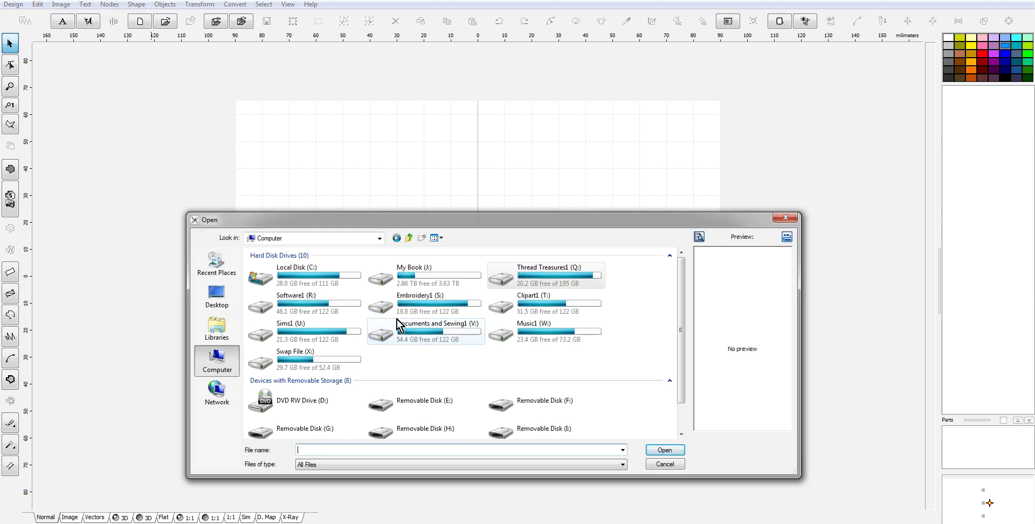
double_click(546, 305)
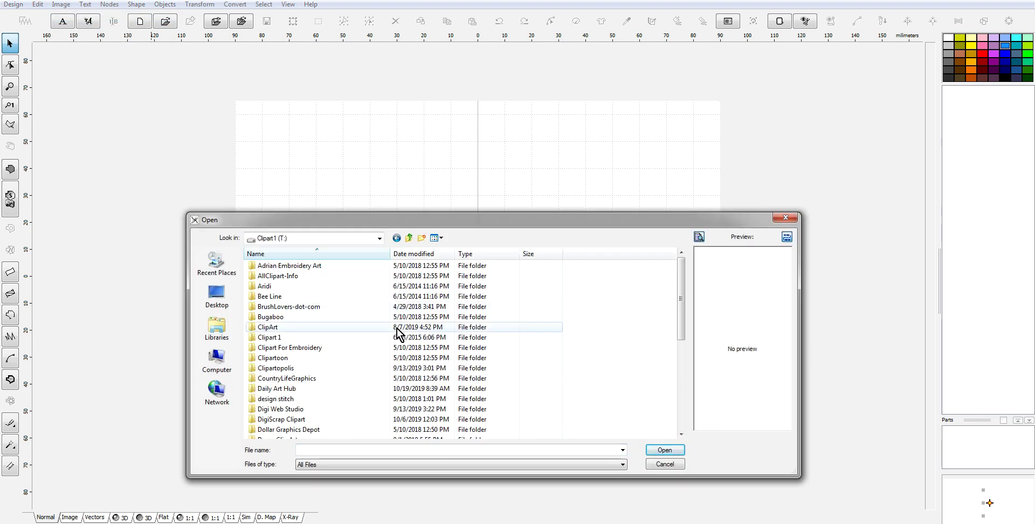
scroll(304, 348, down, 1)
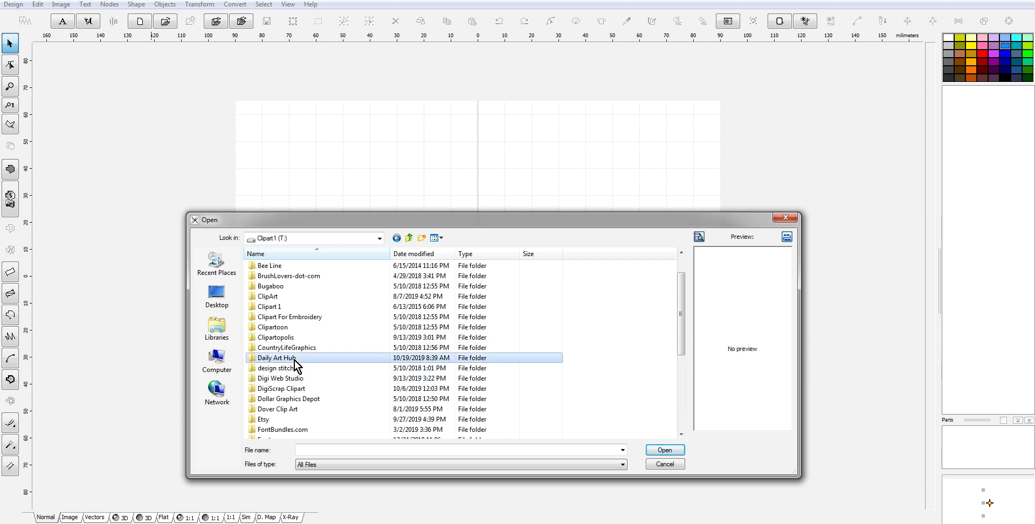
double_click(295, 360)
- Import the Artsy Christmas 9 image from the ArtsyChristmas folder, scaled to fit the current hoop
scroll(332, 363, down, 5)
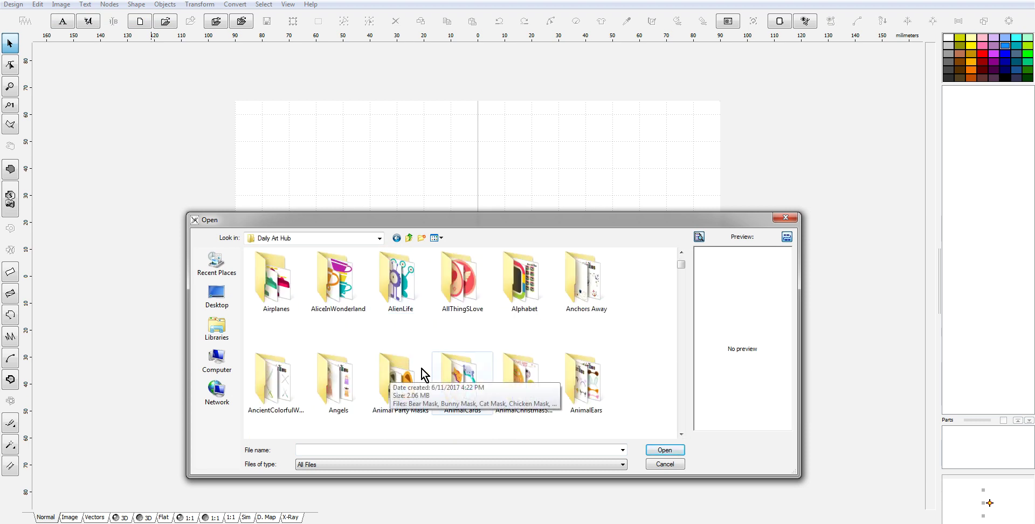
scroll(485, 370, down, 3)
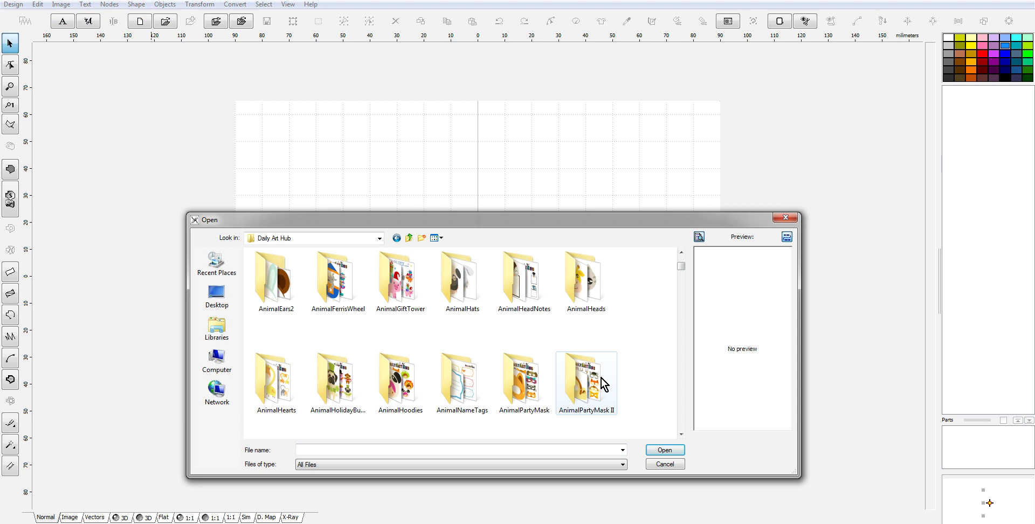
scroll(603, 384, down, 1)
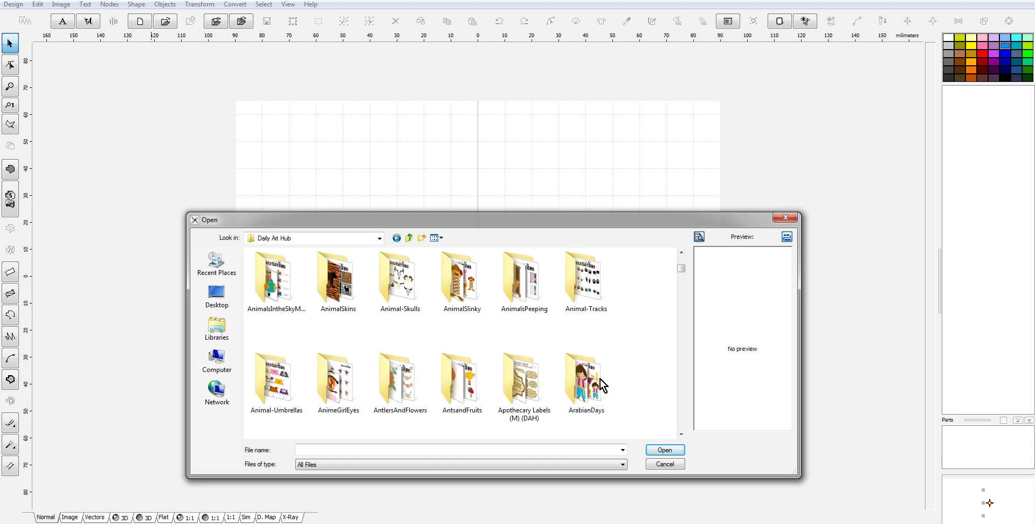
scroll(602, 384, down, 1)
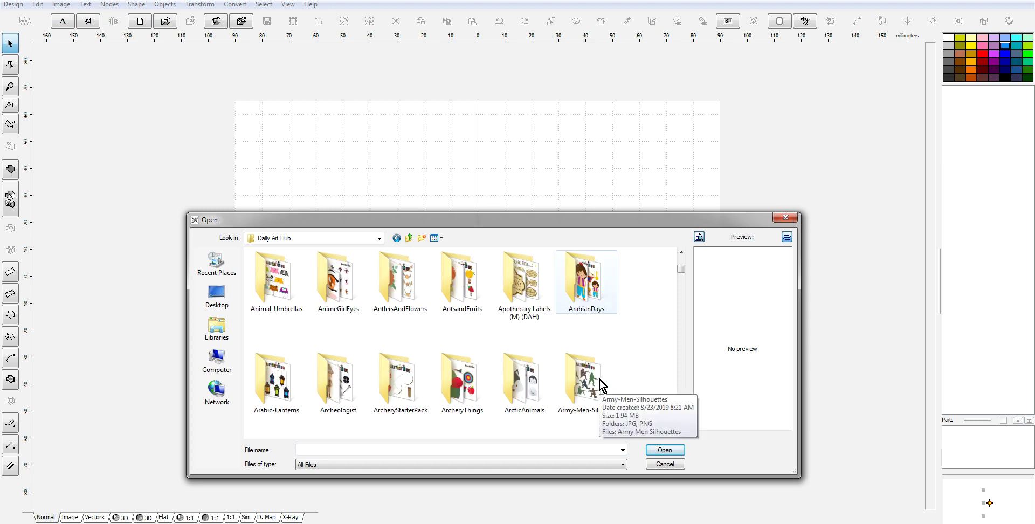
scroll(599, 379, down, 1)
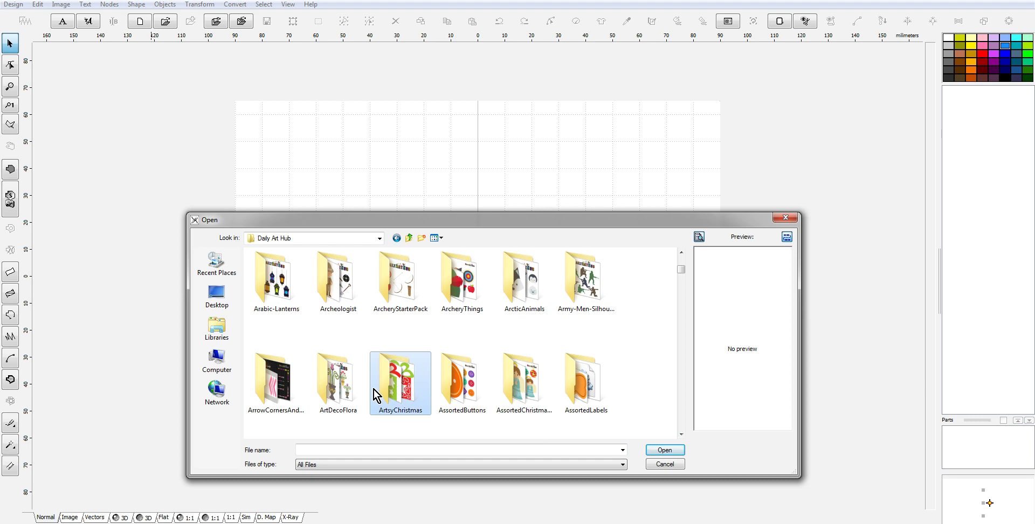
double_click(377, 395)
click(428, 393)
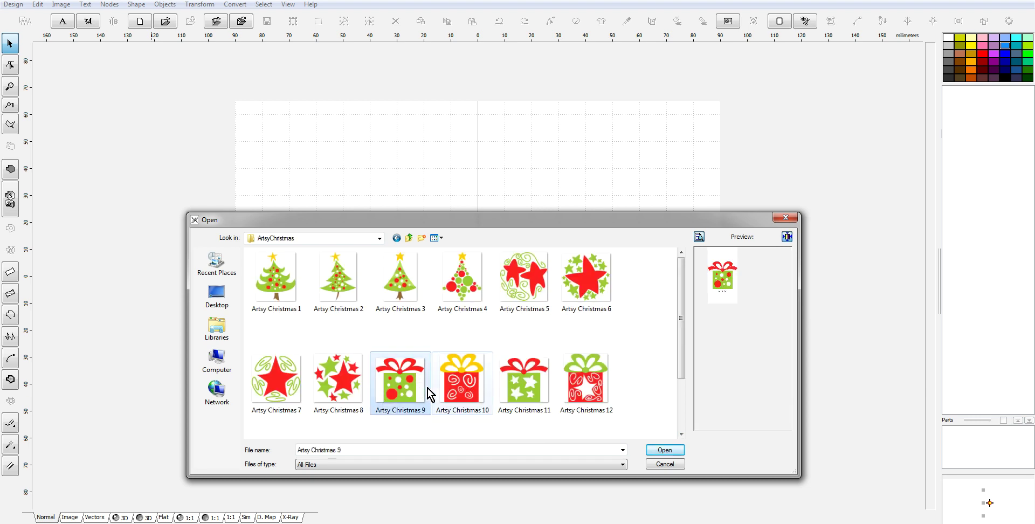
click(658, 451)
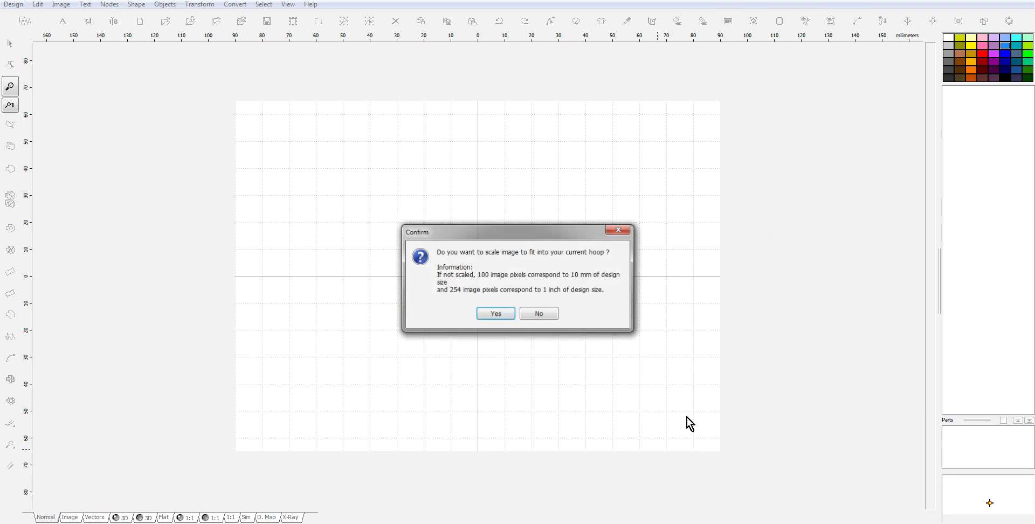
click(495, 314)
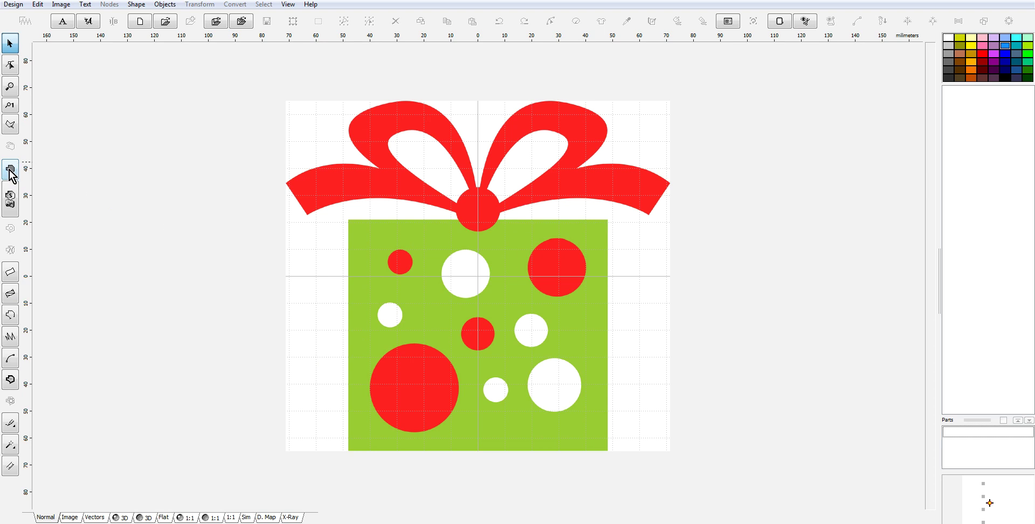
- Trace the green gift box with a closed Plain Fill outline through its four corners, straightening the curved lower edge
double_click(403, 224)
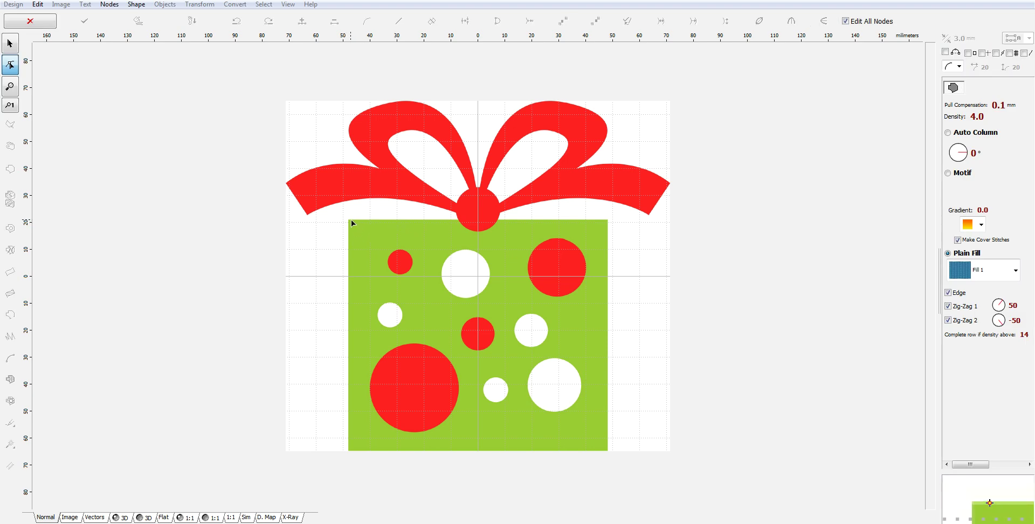
click(606, 220)
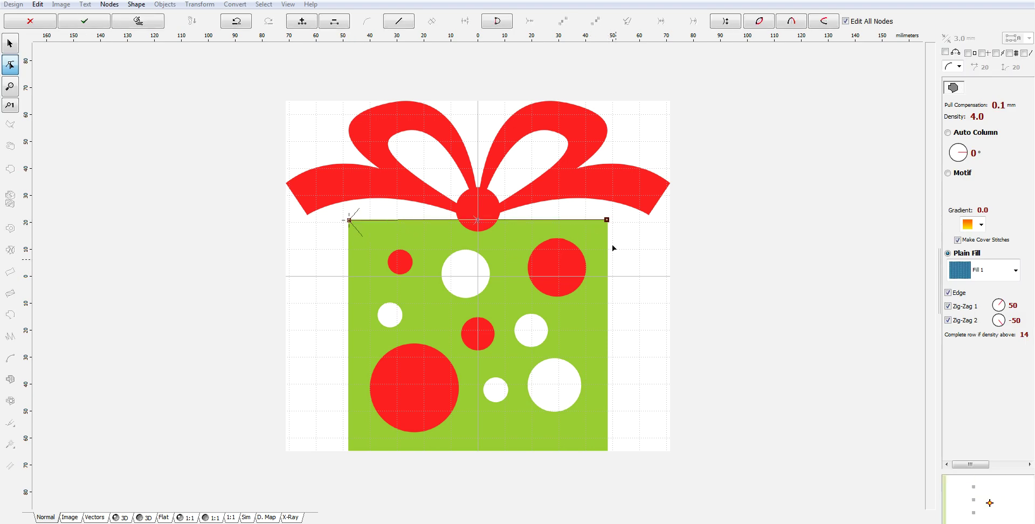
click(607, 449)
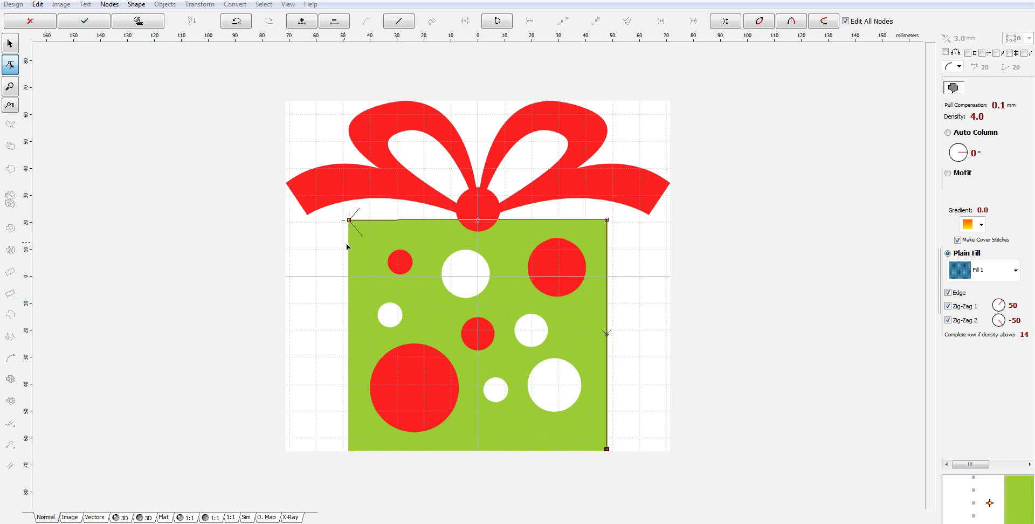
right_click(344, 438)
drag(344, 438, 349, 448)
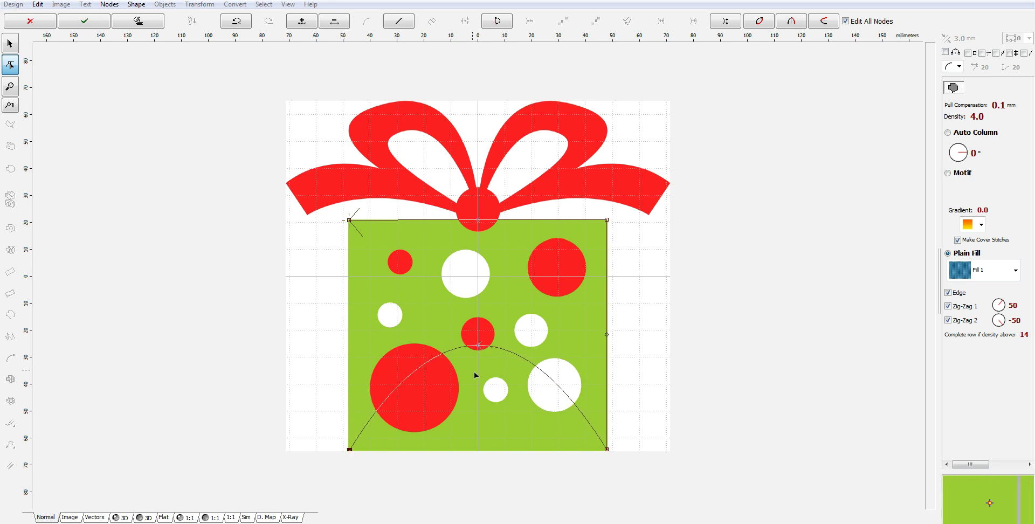
drag(480, 344, 478, 450)
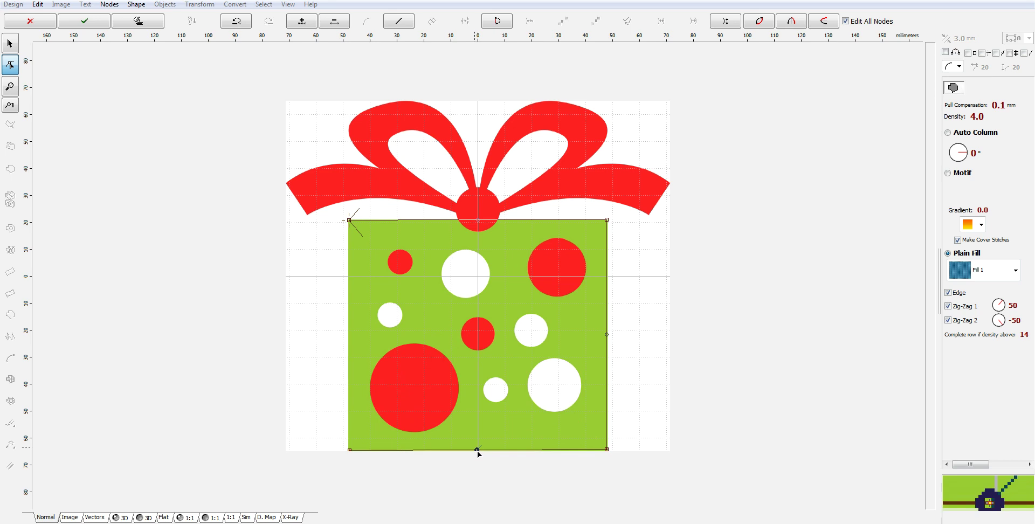
click(350, 219)
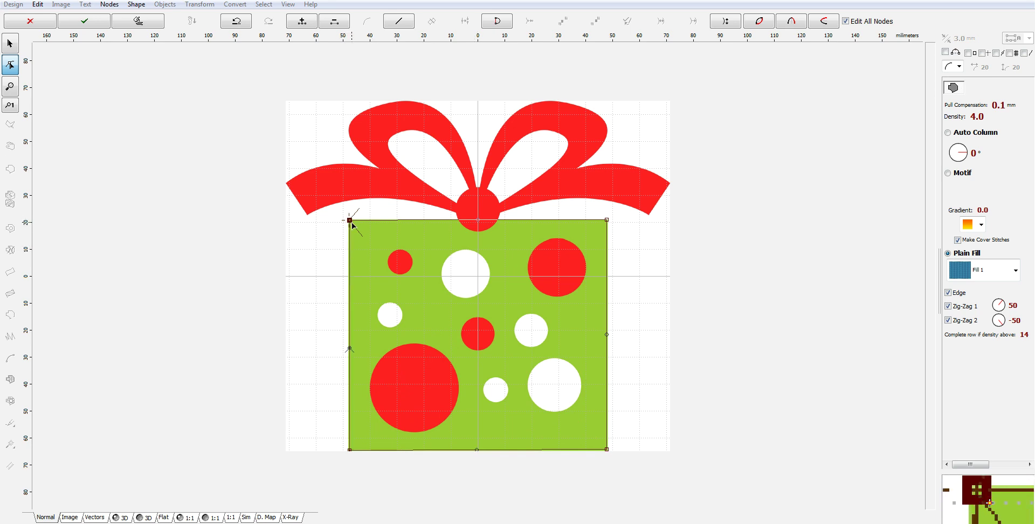
- Finish the gift box outline and generate stitches for the fill object
right_click(350, 220)
click(445, 231)
right_click(535, 275)
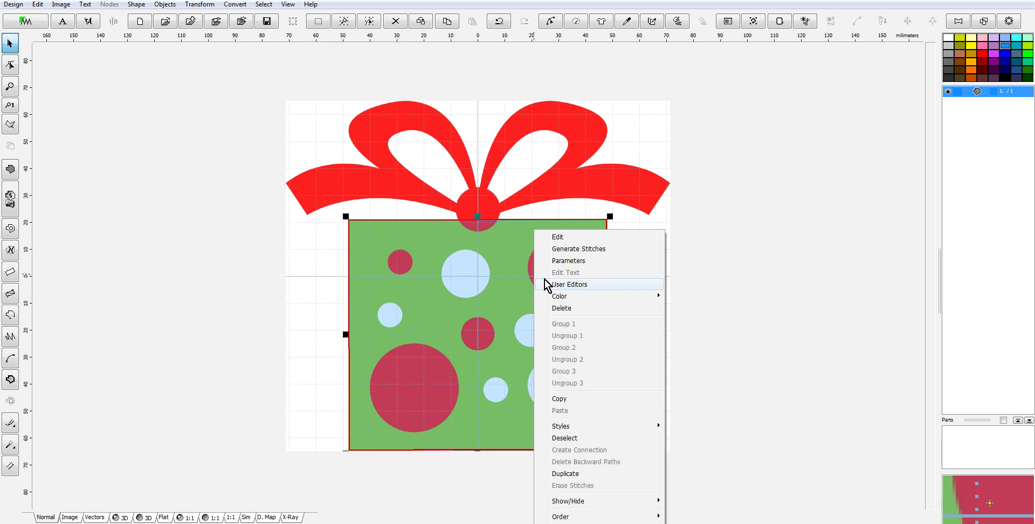
click(614, 249)
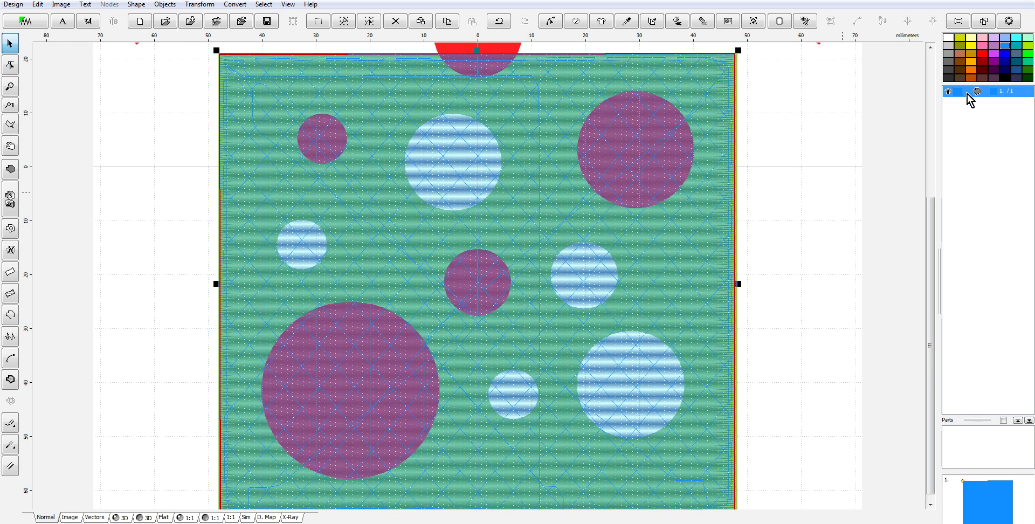
- Open the catalog color selection for the gift box fill and switch to the Marathon Polyester catalog
right_click(966, 94)
mouse_move(946, 161)
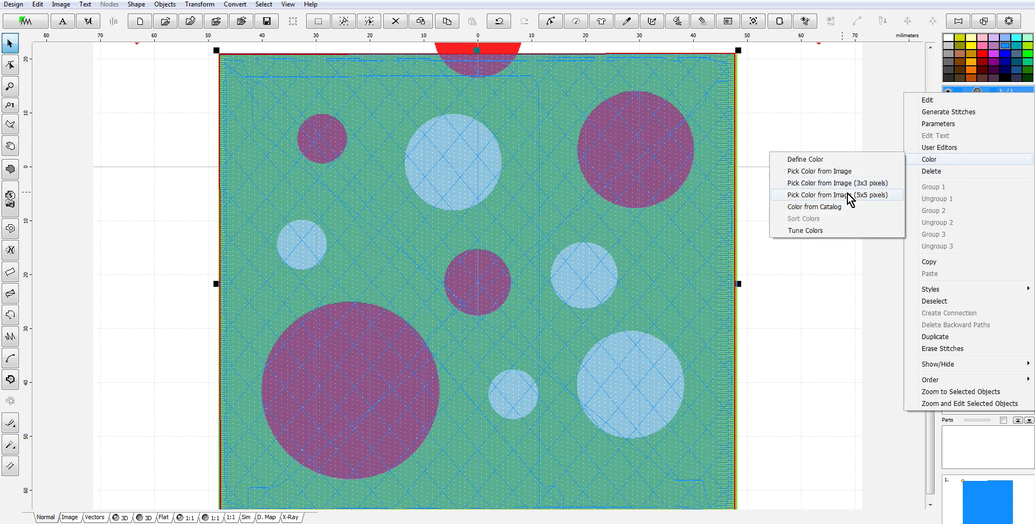
click(781, 208)
click(504, 411)
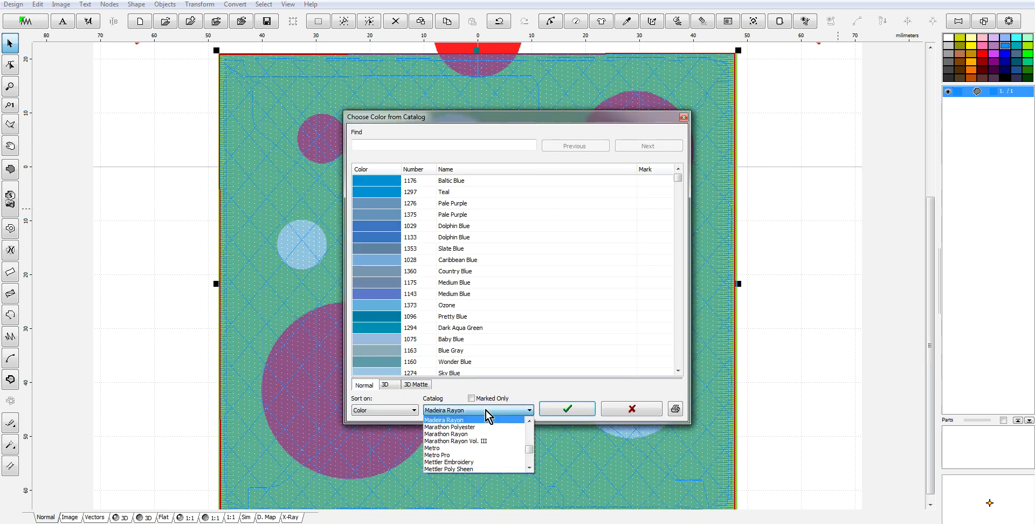
click(469, 429)
- Find thread color 2247 Meadow in the catalog and apply it to the gift box fill
drag(678, 181, 688, 338)
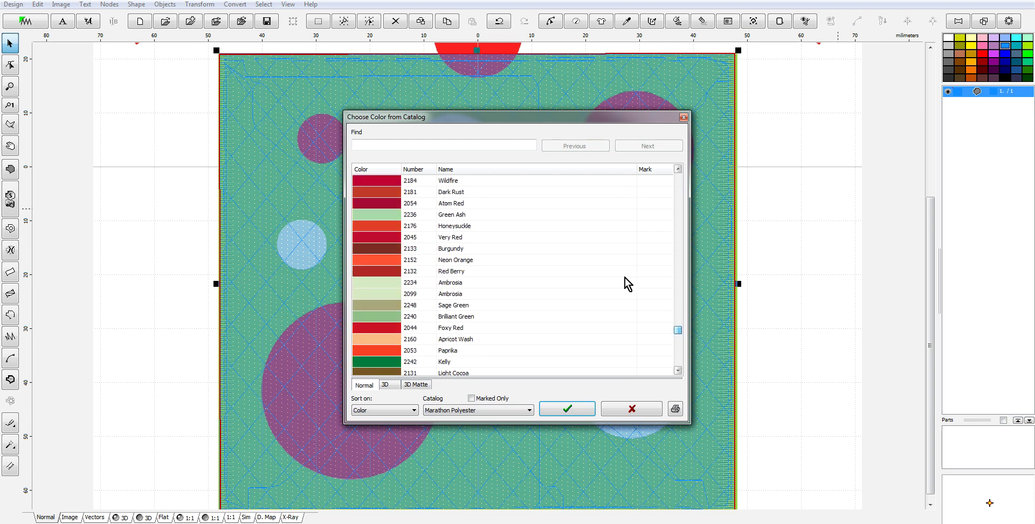
click(390, 145)
text(mea)
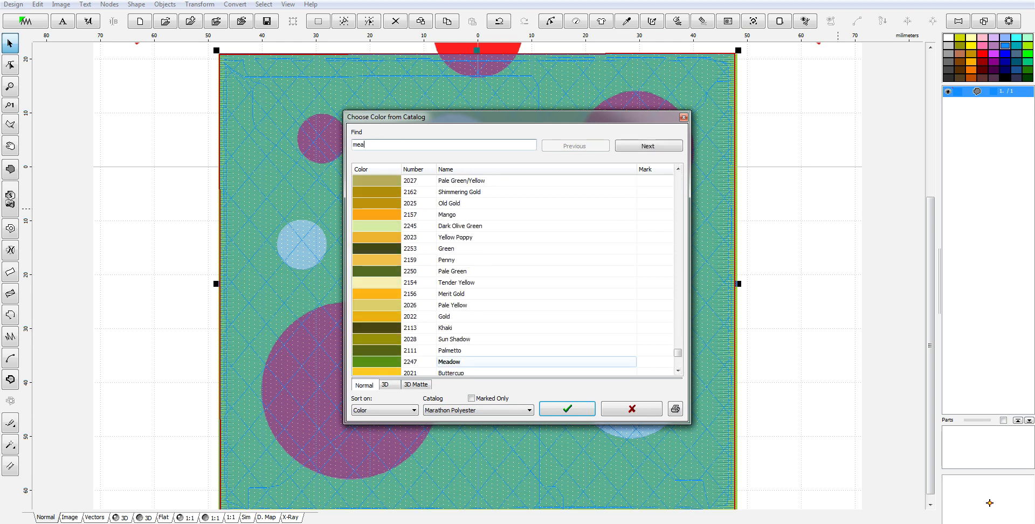
click(378, 364)
click(577, 410)
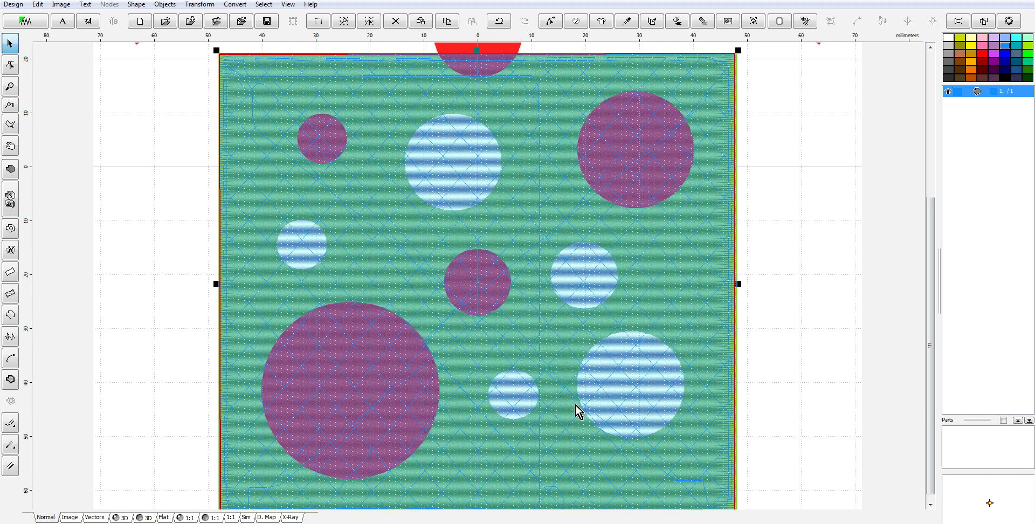
- Insert the CIRCLE shape from the Basic shape library onto the gift box
scroll(685, 238, down, 1)
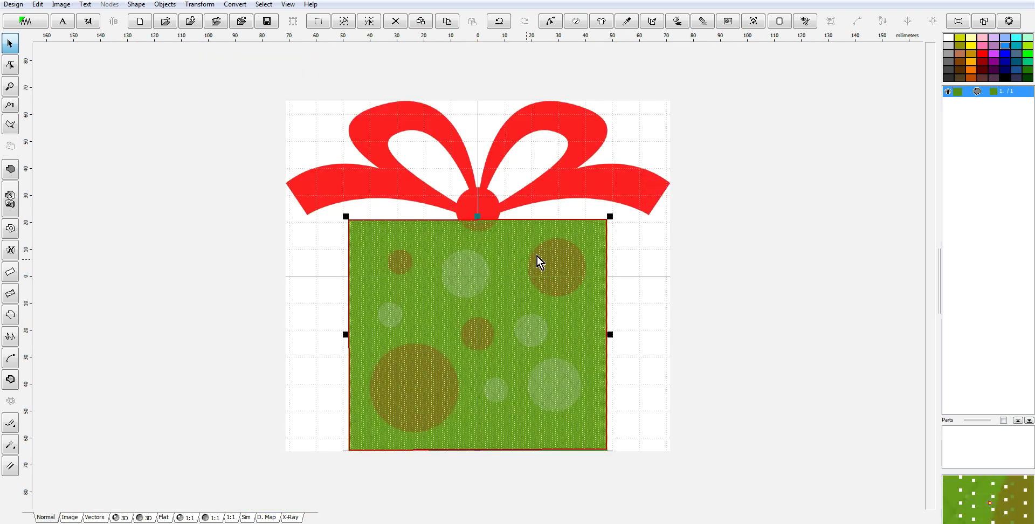
scroll(507, 254, up, 1)
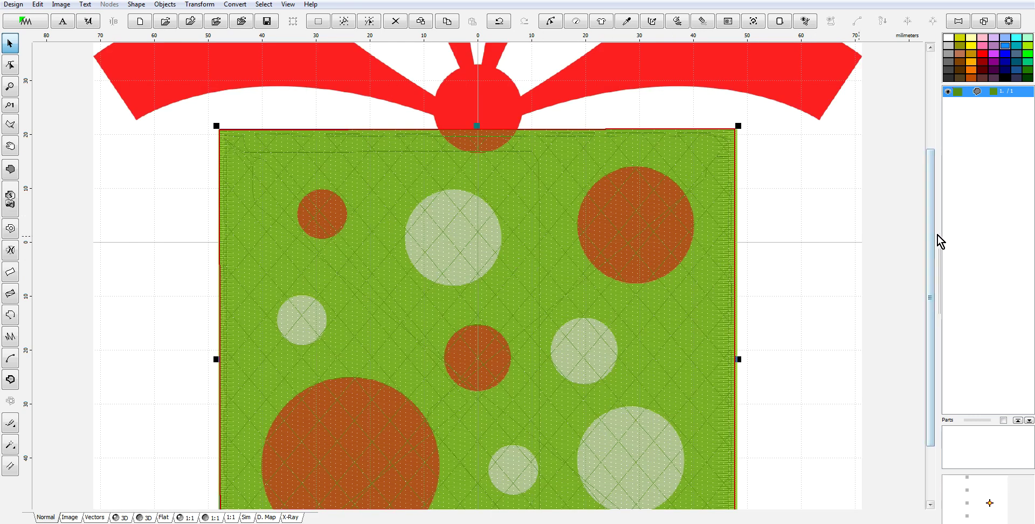
scroll(930, 241, down, 3)
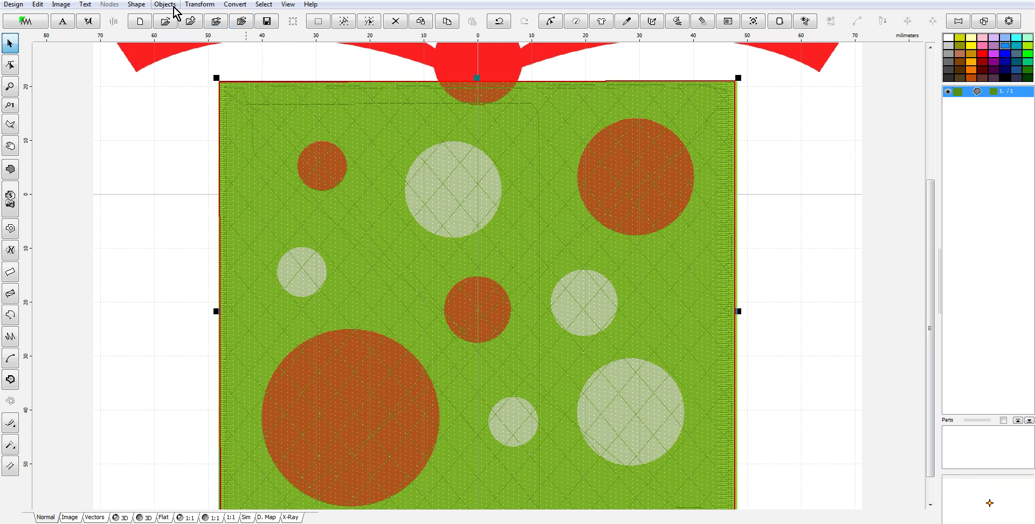
click(138, 5)
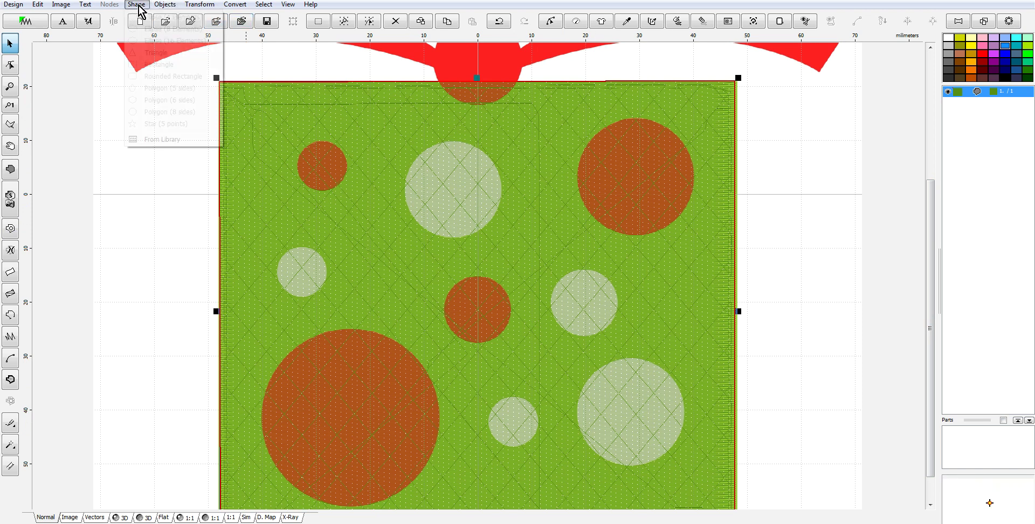
click(171, 141)
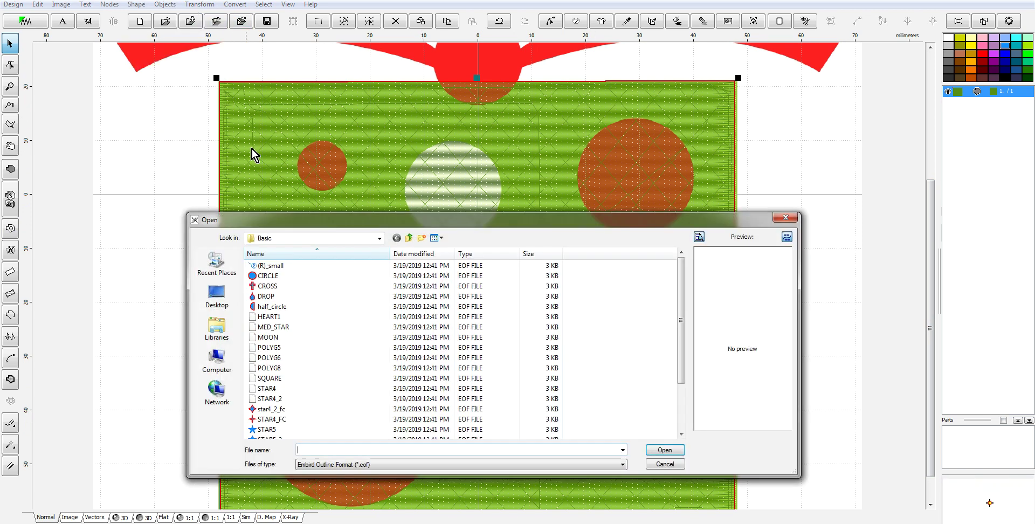
click(280, 276)
click(666, 452)
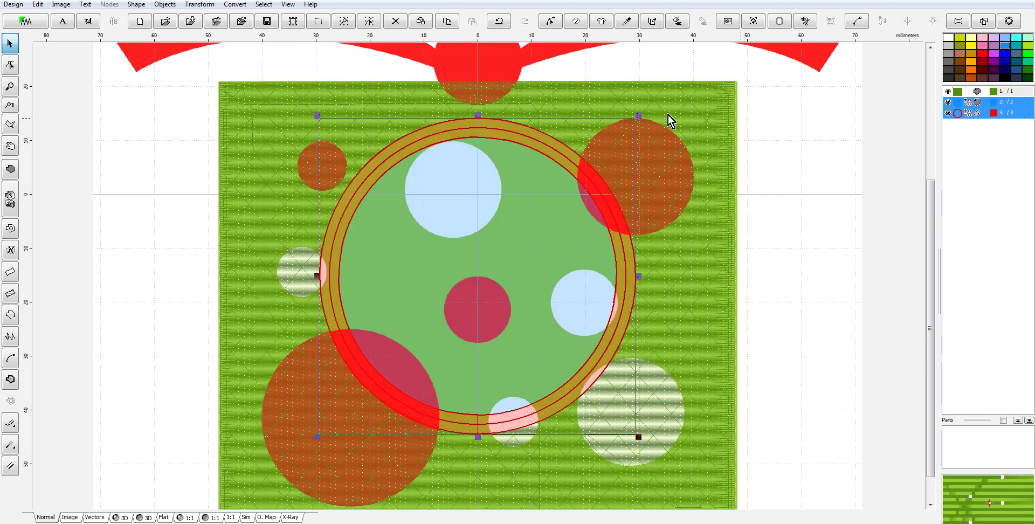
- Delete the red ring outline object of the inserted circle, keeping only the blue circle fill
click(958, 114)
right_click(959, 115)
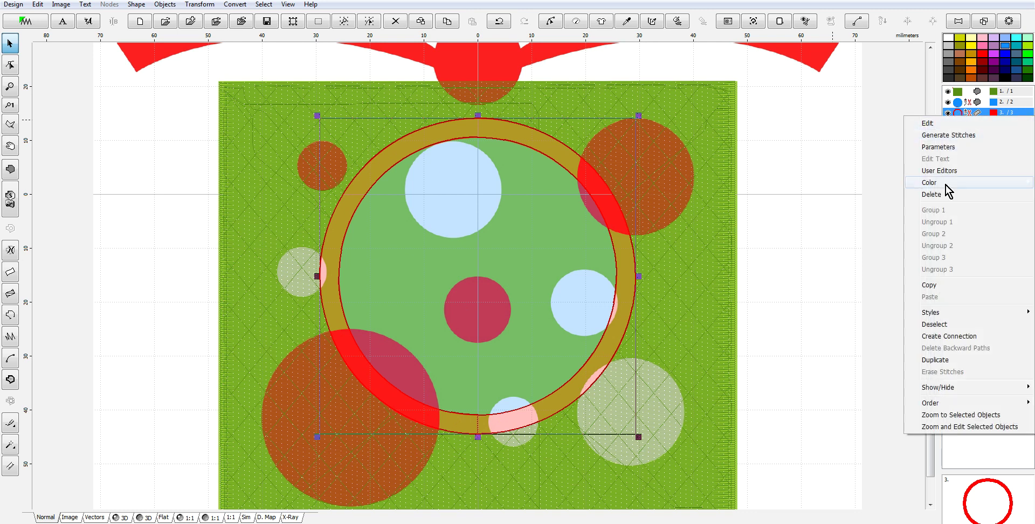
click(933, 195)
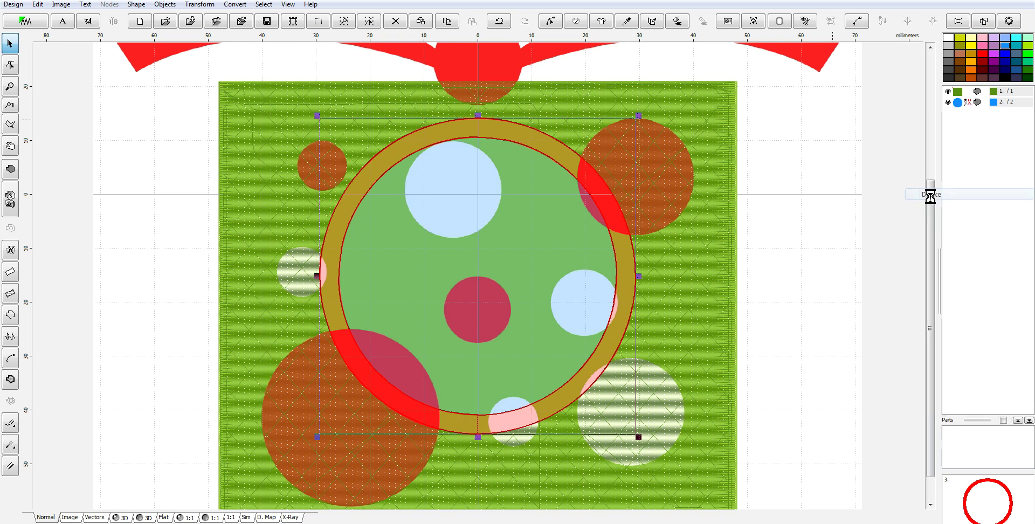
- Move and resize the blue circle to cover the large red dot at the box's lower left, and generate its stitches
click(548, 211)
drag(633, 124, 503, 252)
drag(384, 419, 388, 421)
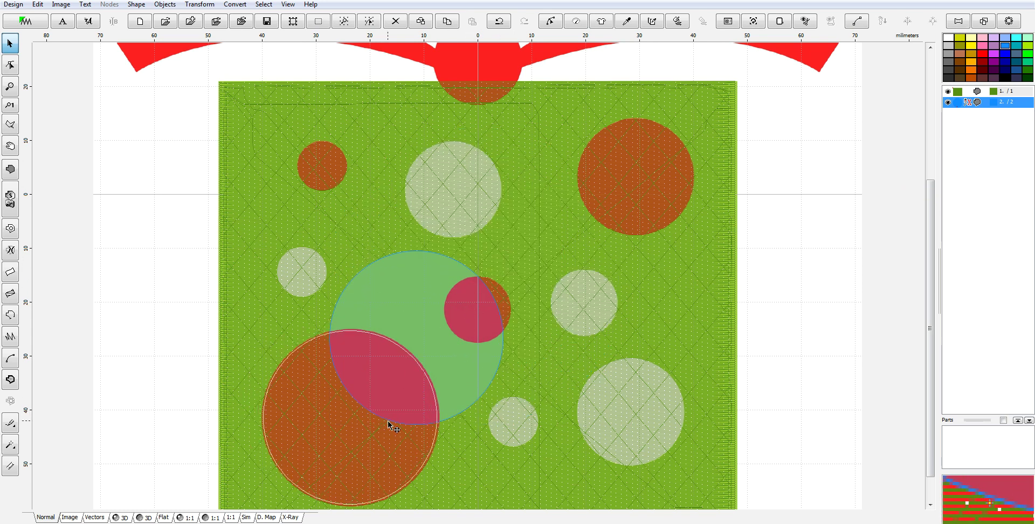
click(438, 391)
drag(441, 329, 439, 329)
right_click(372, 405)
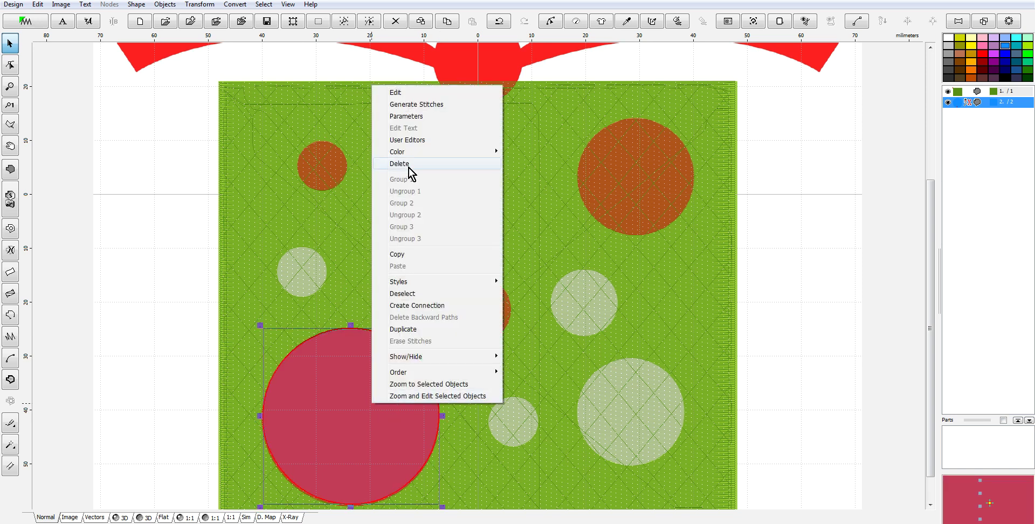
click(418, 104)
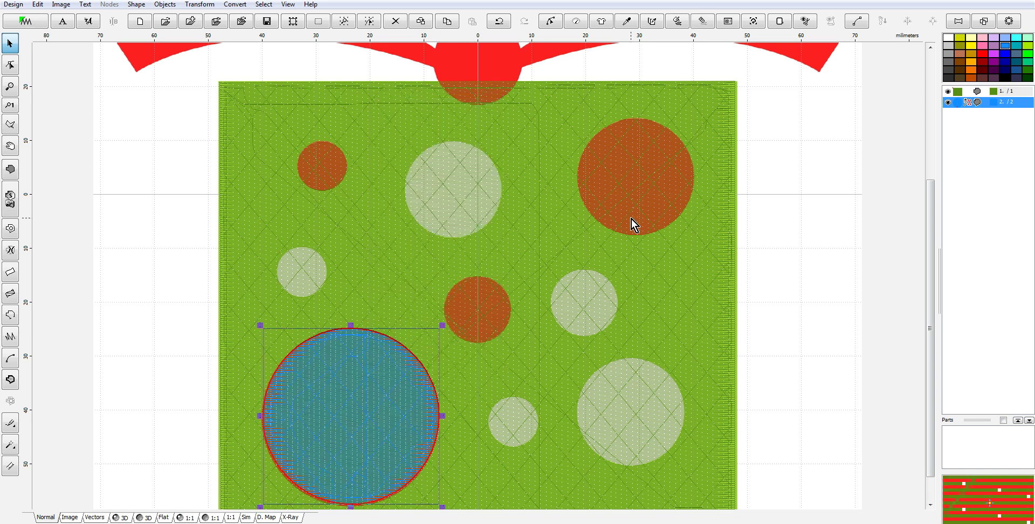
- Copy the blue circle, fit the copy over the red dot at the box's upper right, and generate its stitches
key(ctrl+c)
key(ctrl+v)
drag(357, 407, 658, 141)
drag(744, 60, 685, 145)
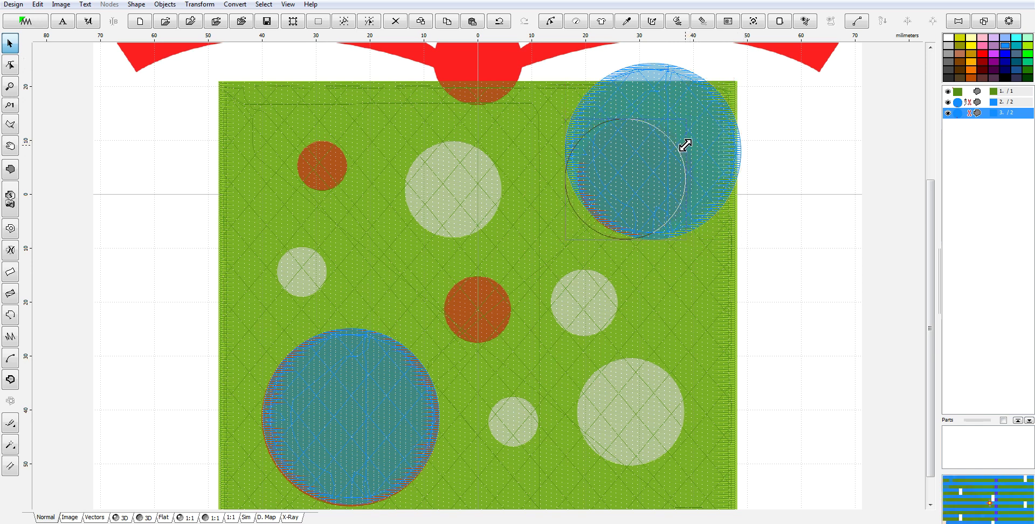
drag(642, 175, 645, 176)
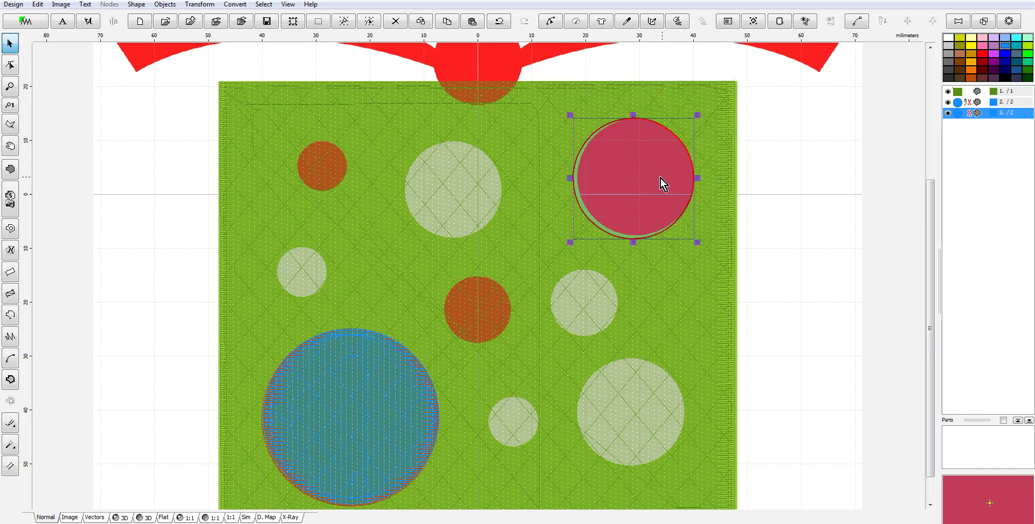
mouse_move(697, 115)
mouse_down()
mouse_move(675, 143)
mouse_move(692, 123)
mouse_up()
drag(638, 190, 640, 183)
drag(699, 112, 693, 120)
right_click(653, 138)
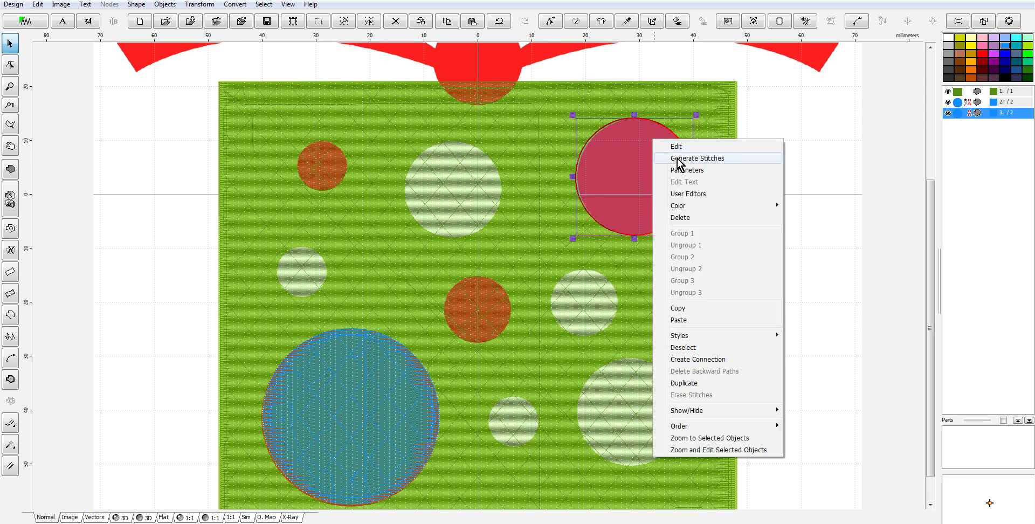
click(703, 162)
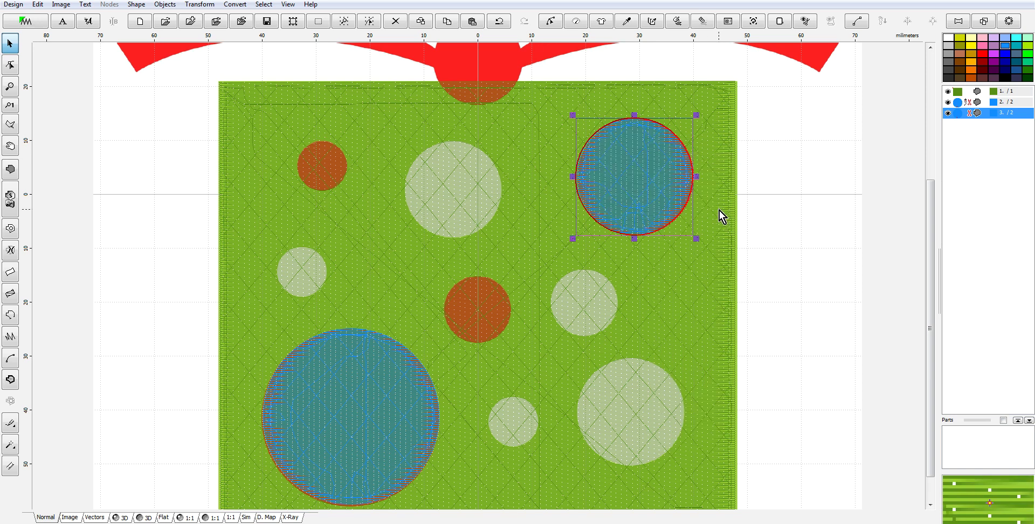
- Duplicate the blue circle, shrink the copy onto the red dot in the middle of the box, and generate its stitches
key(ctrl+d)
drag(640, 167, 496, 271)
drag(550, 228, 493, 322)
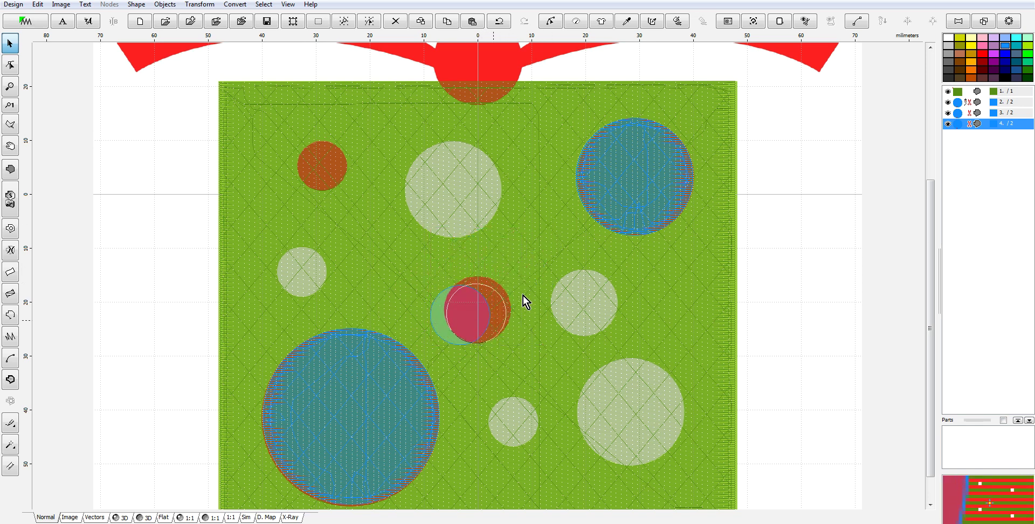
drag(516, 281, 511, 279)
right_click(491, 309)
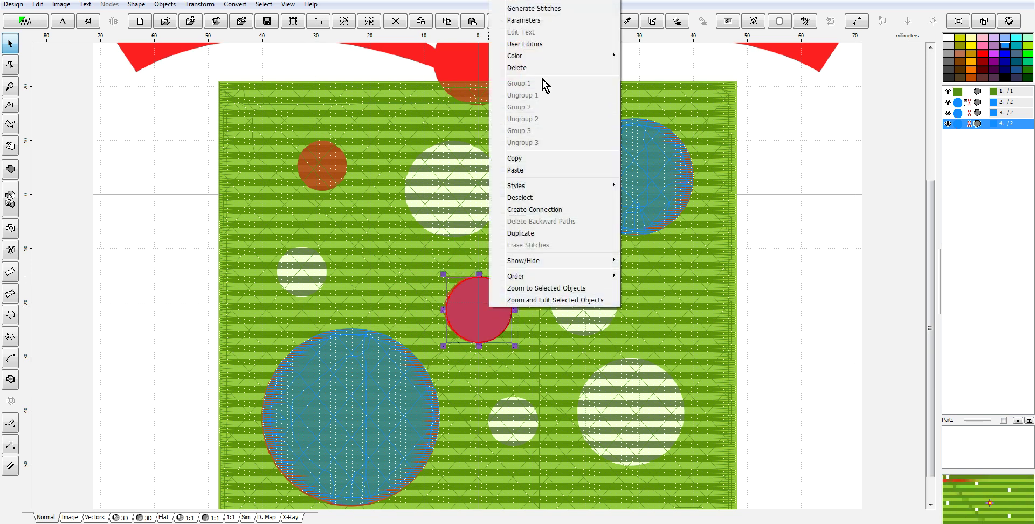
click(544, 9)
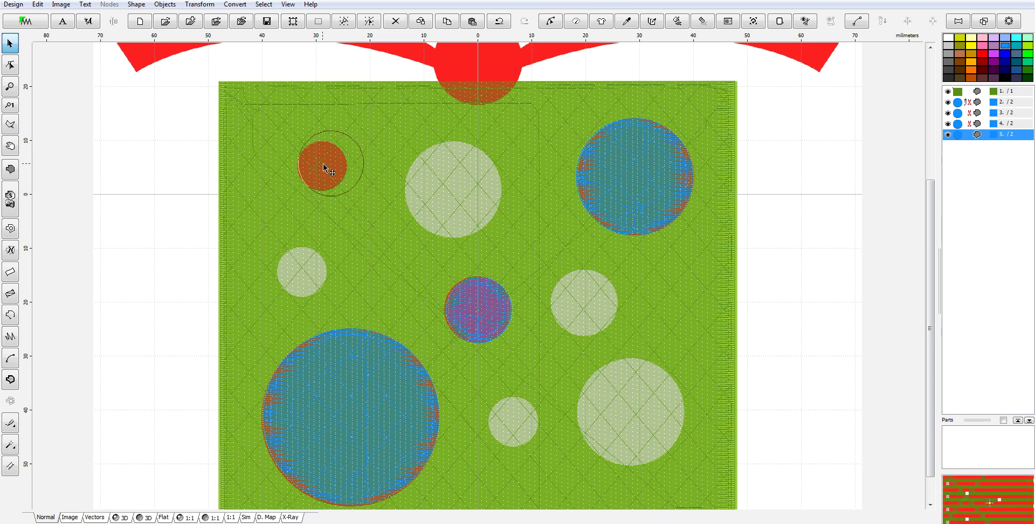
- Fit another copy of the blue circle over the small red dot at the box's upper left
click(343, 157)
drag(363, 130, 343, 154)
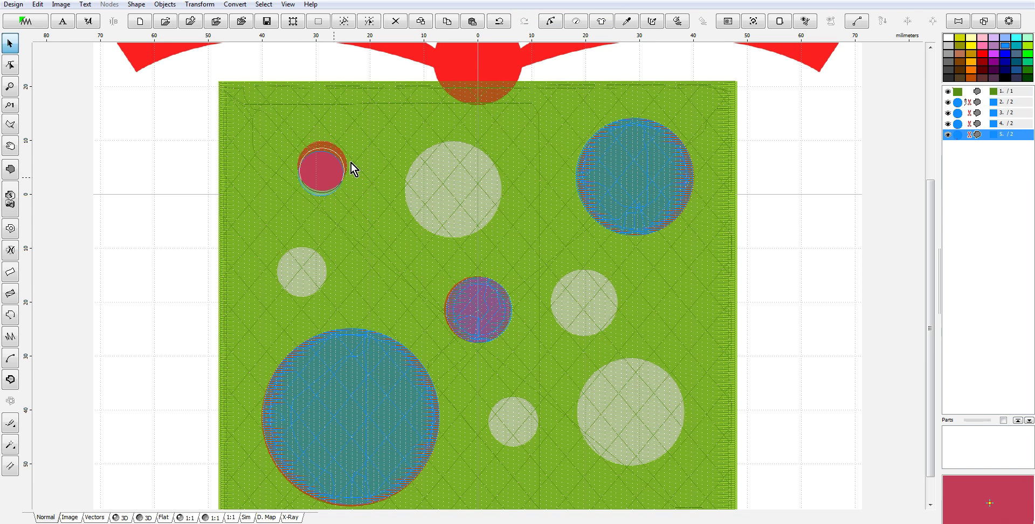
drag(351, 149, 358, 141)
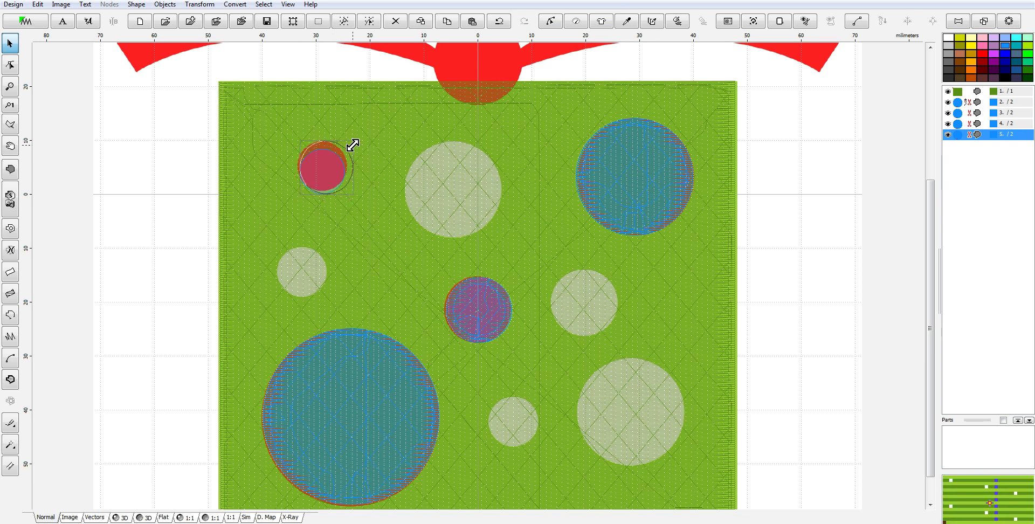
drag(342, 172, 338, 174)
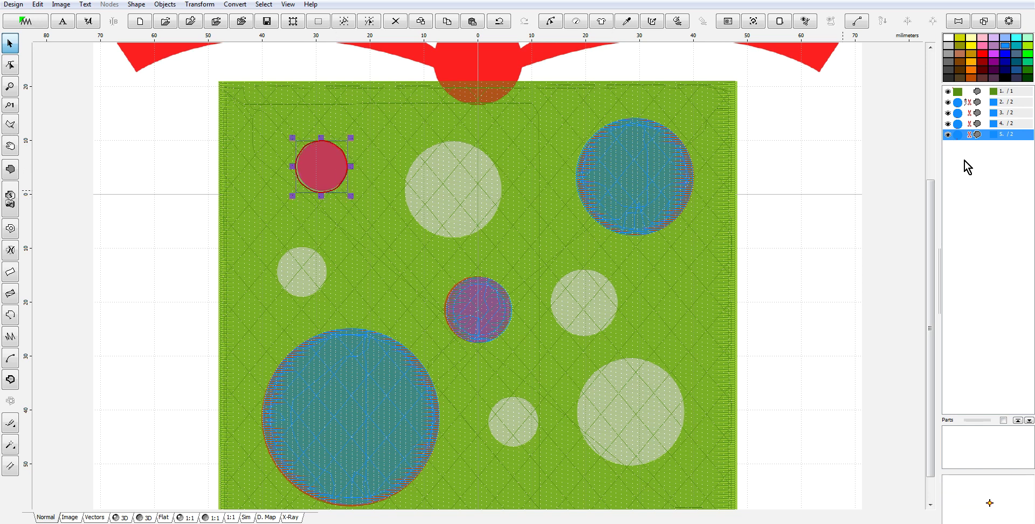
- Select all four blue circles and apply Marathon Polyester catalog color 2045 Very Red to them
shift+click(961, 106)
right_click(961, 105)
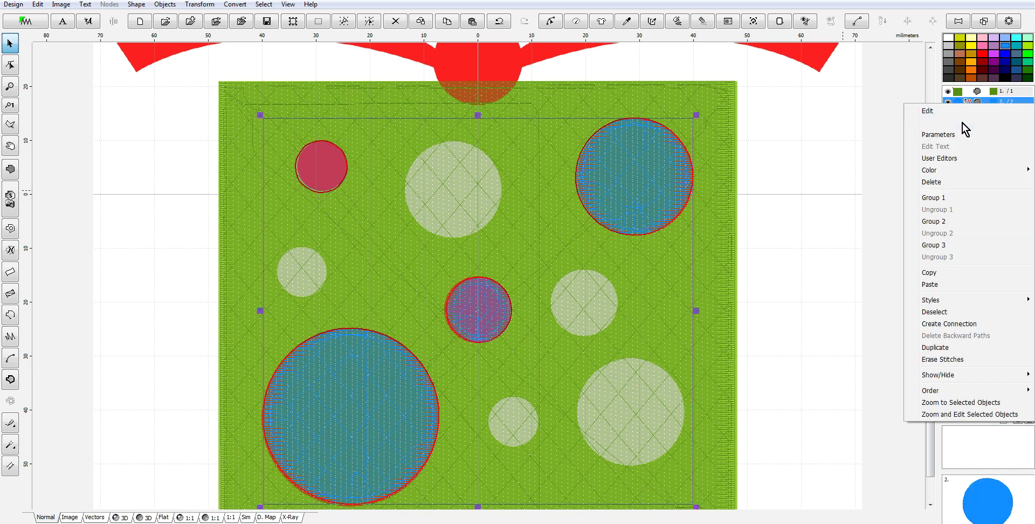
mouse_move(949, 168)
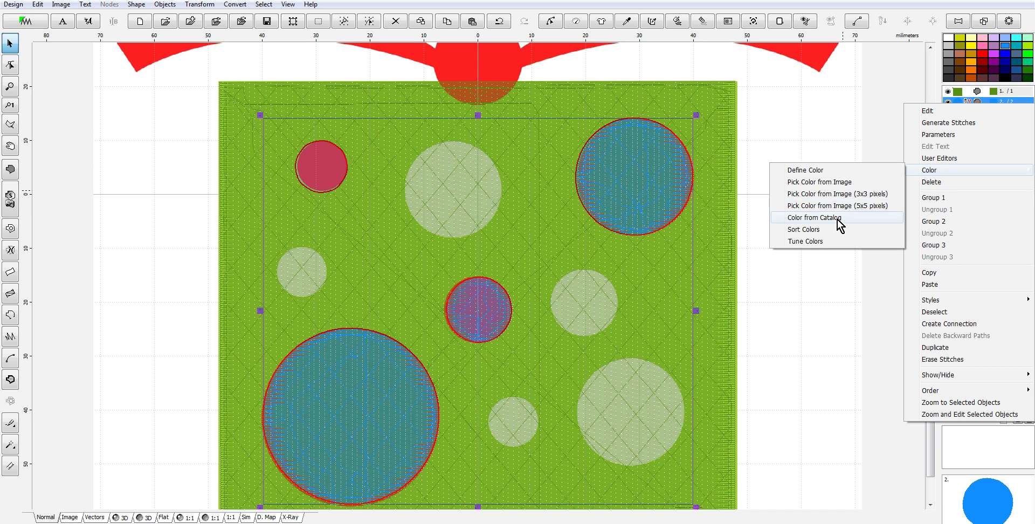
click(836, 219)
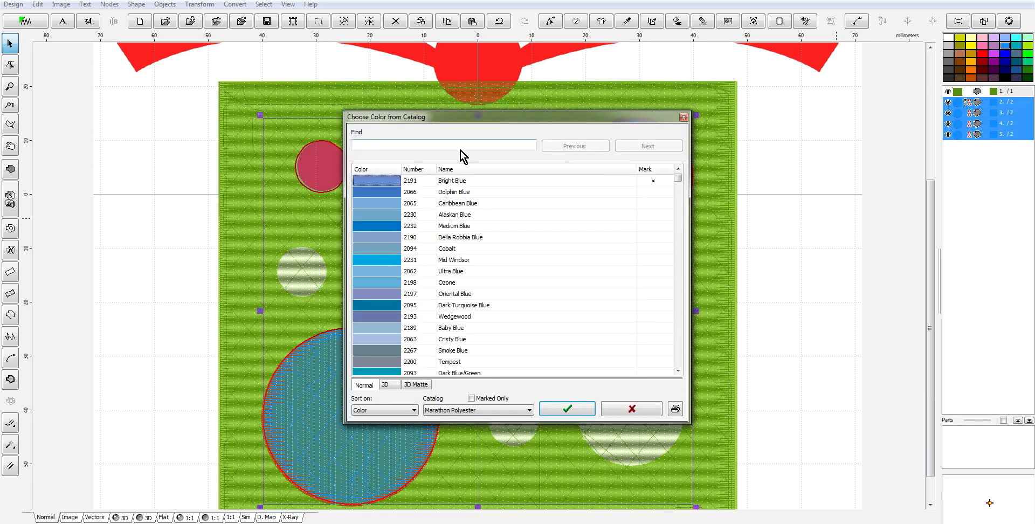
click(461, 146)
text(2045)
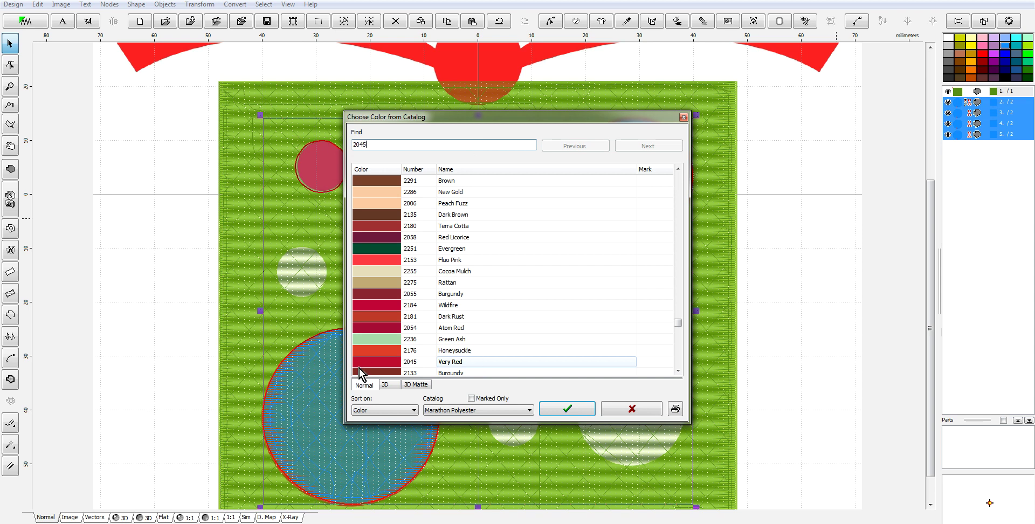
click(569, 408)
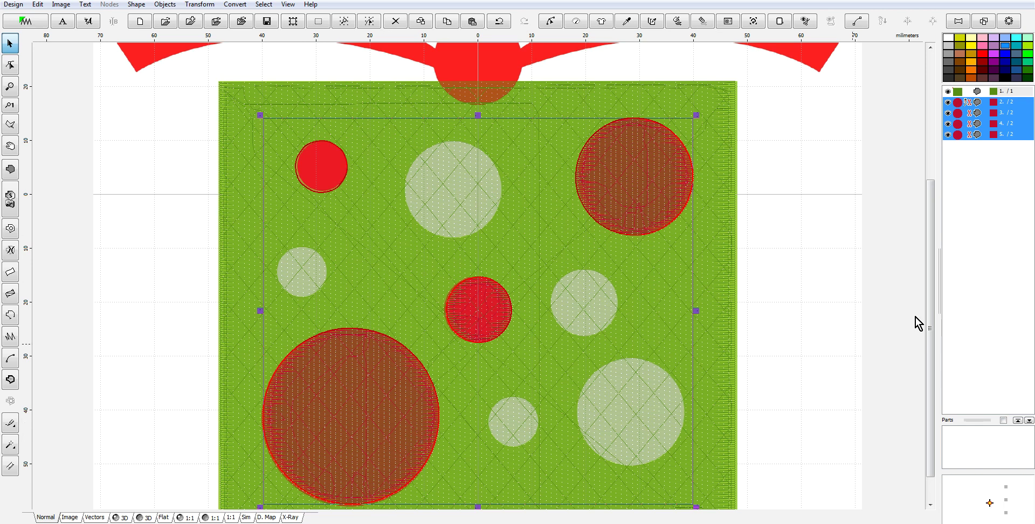
- Duplicate the largest red circle and give the copy catalog color 2271 Cloud Dancer
click(965, 104)
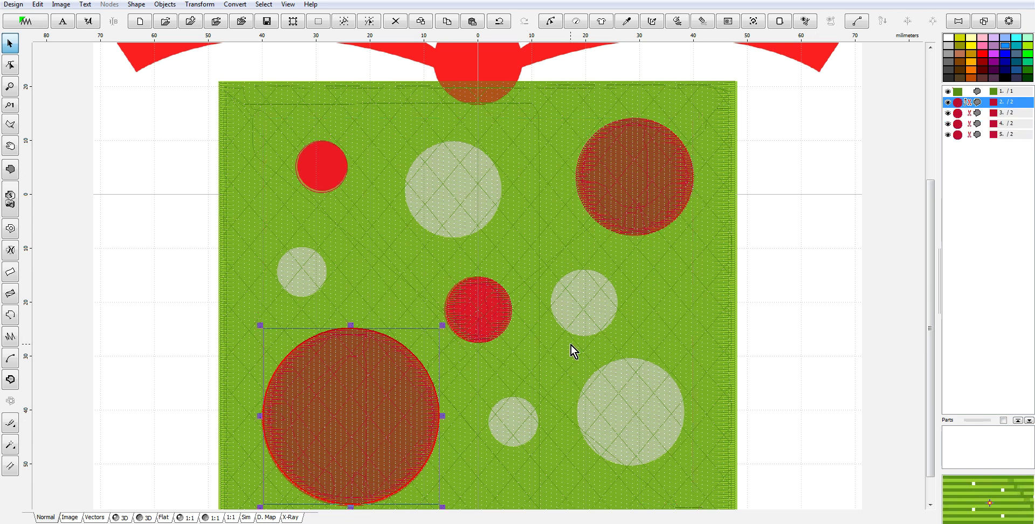
key(ctrl+v)
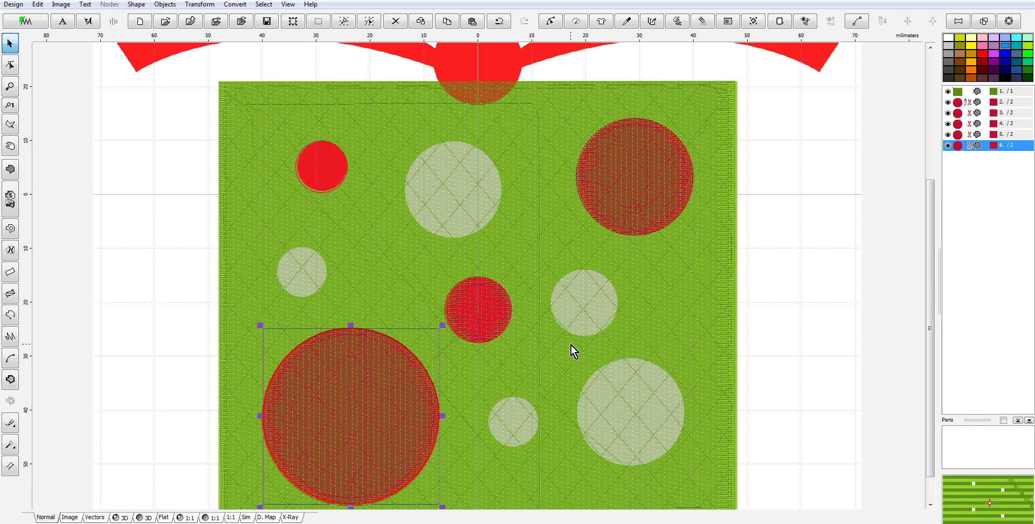
right_click(959, 154)
mouse_move(949, 217)
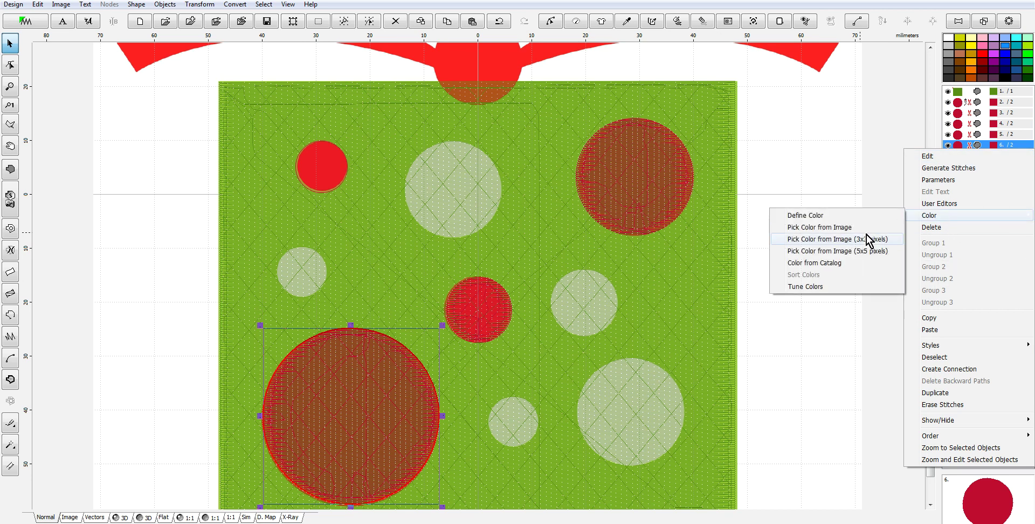
click(838, 263)
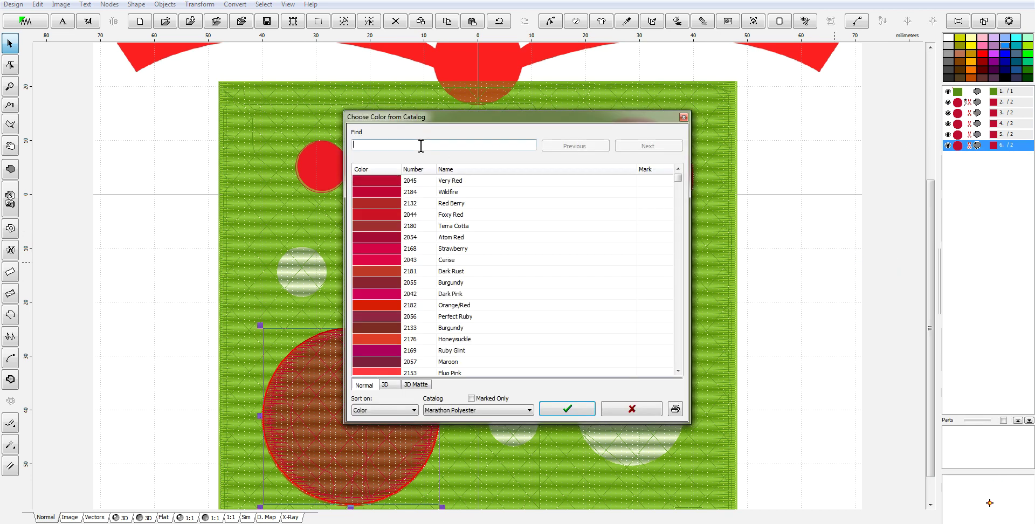
text(2271)
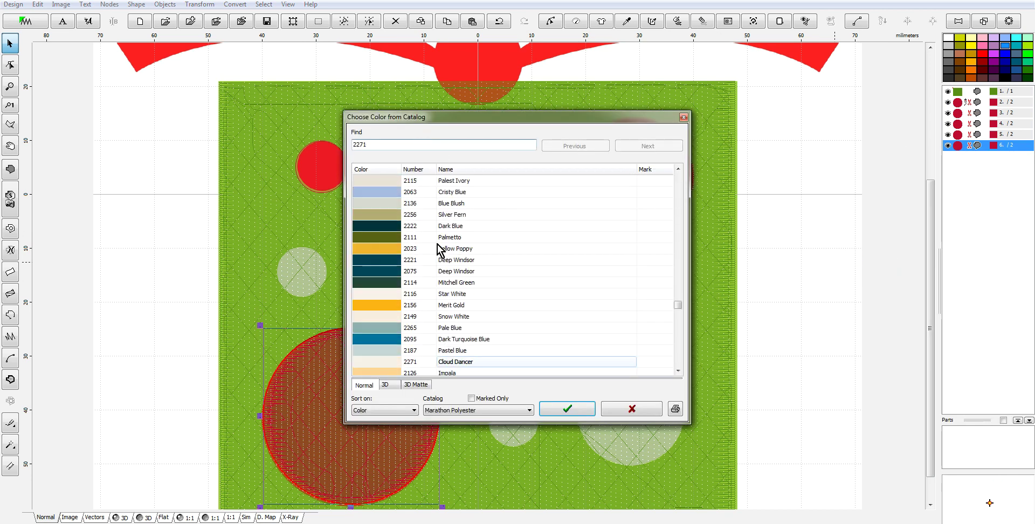
click(376, 362)
click(572, 408)
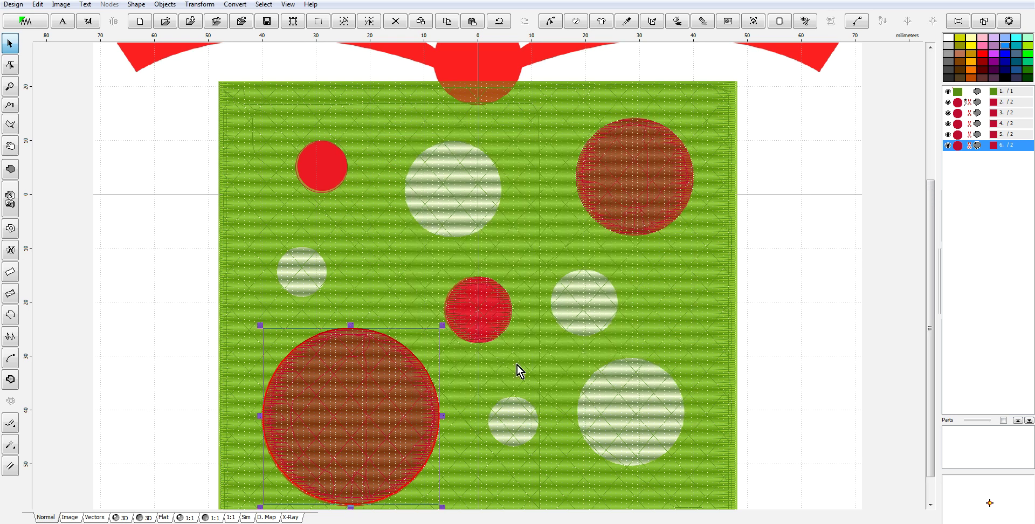
- Fit the Cloud Dancer circle over the large white dot at the box's lower right, and generate its stitches
drag(391, 422, 681, 395)
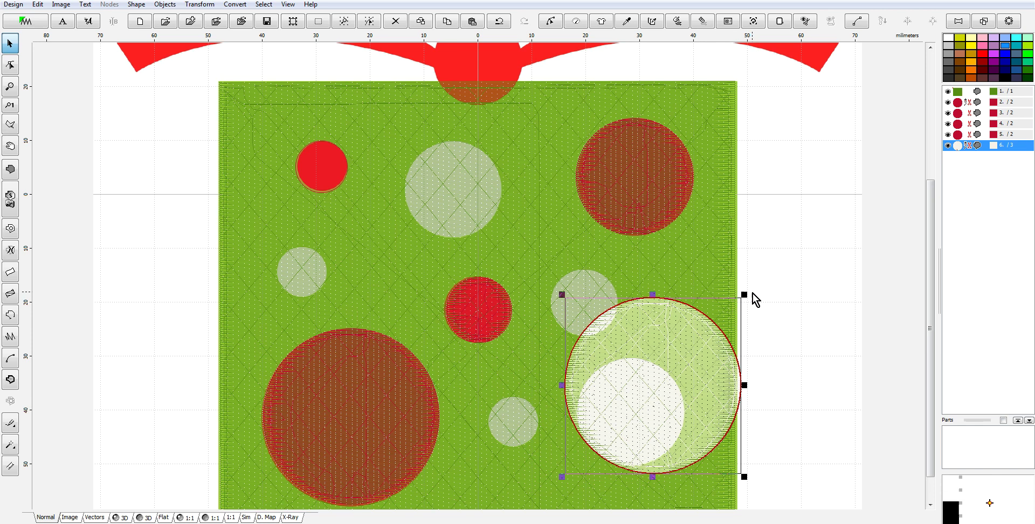
drag(744, 296, 642, 420)
drag(642, 420, 653, 405)
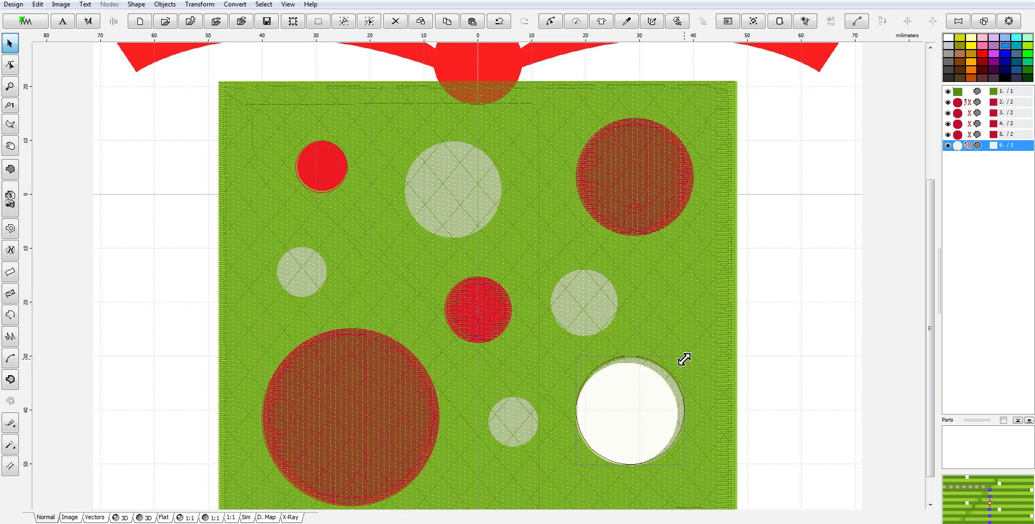
click(641, 397)
right_click(642, 397)
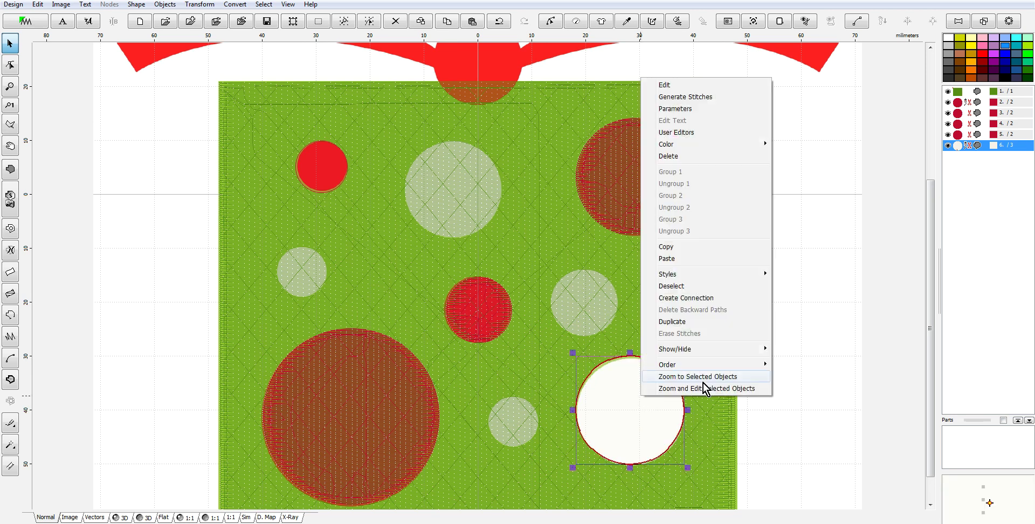
click(703, 98)
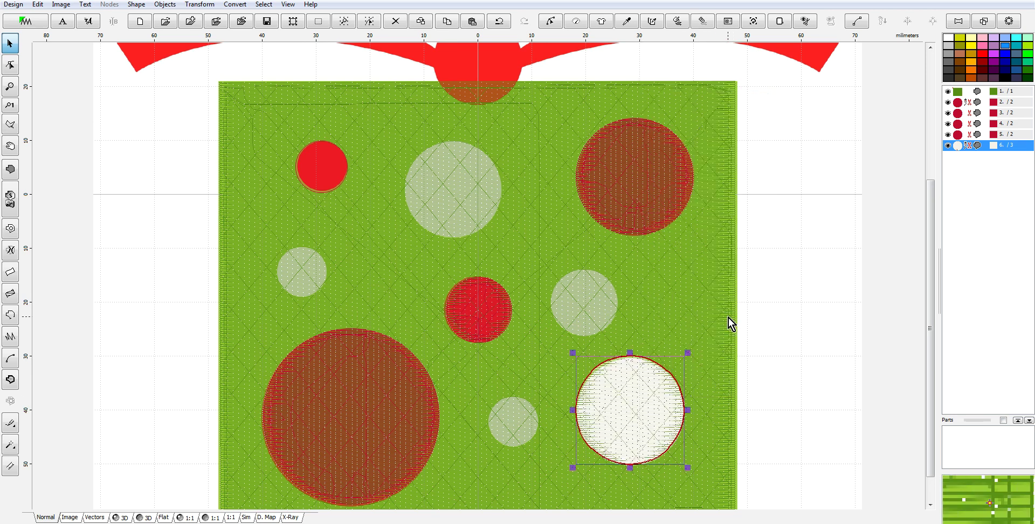
- Duplicate the white circle, fit the copy over the white dot at the box's upper center, and generate its stitches
key(ctrl+d)
drag(631, 446, 449, 198)
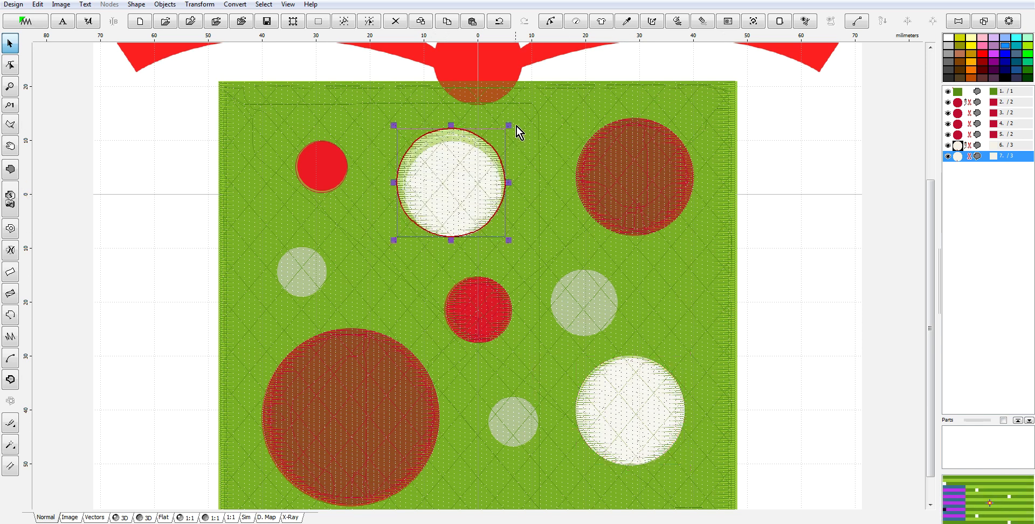
drag(512, 126, 490, 153)
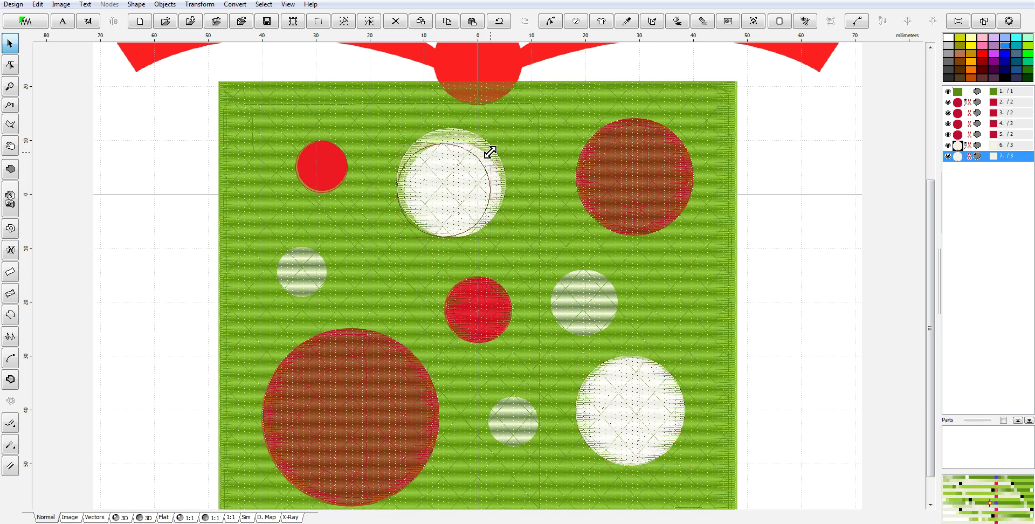
drag(437, 214, 443, 215)
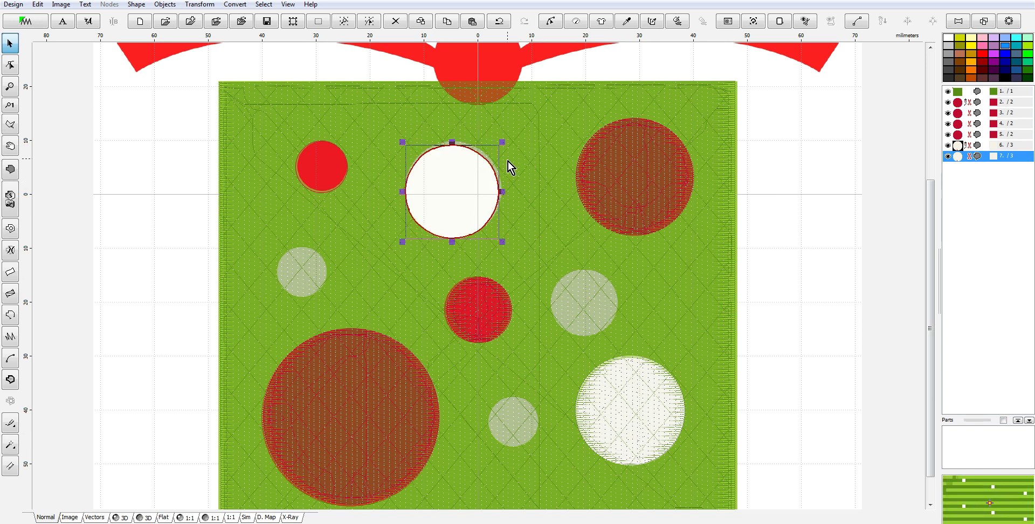
drag(502, 143, 502, 148)
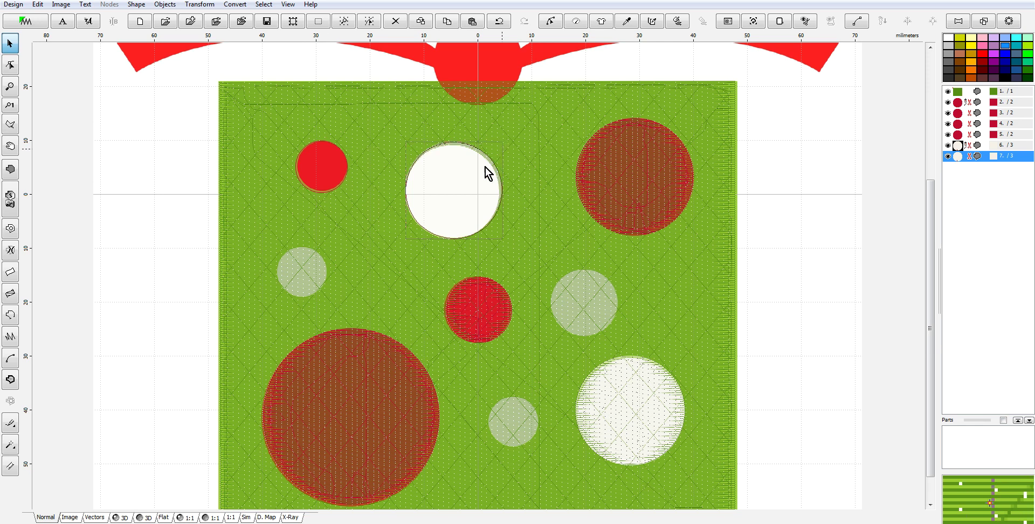
right_click(467, 180)
click(522, 193)
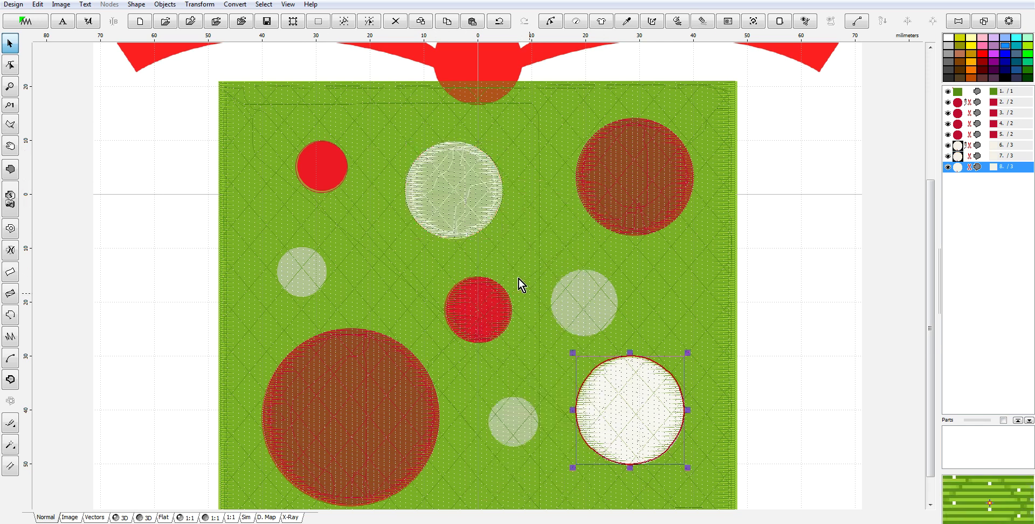
- Fit the new white circle over the medium white dot right of the center red circle, and generate its stitches
drag(644, 406, 613, 282)
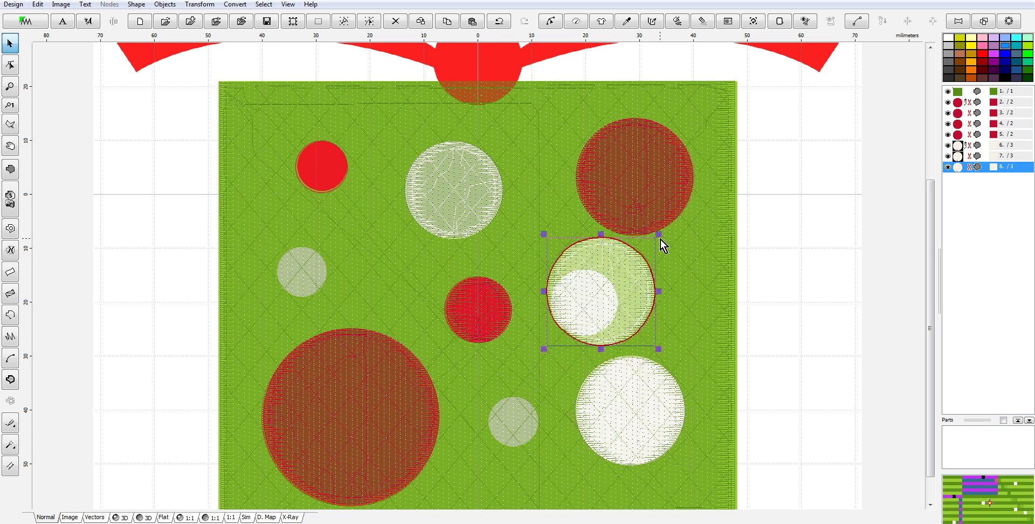
drag(662, 241, 574, 317)
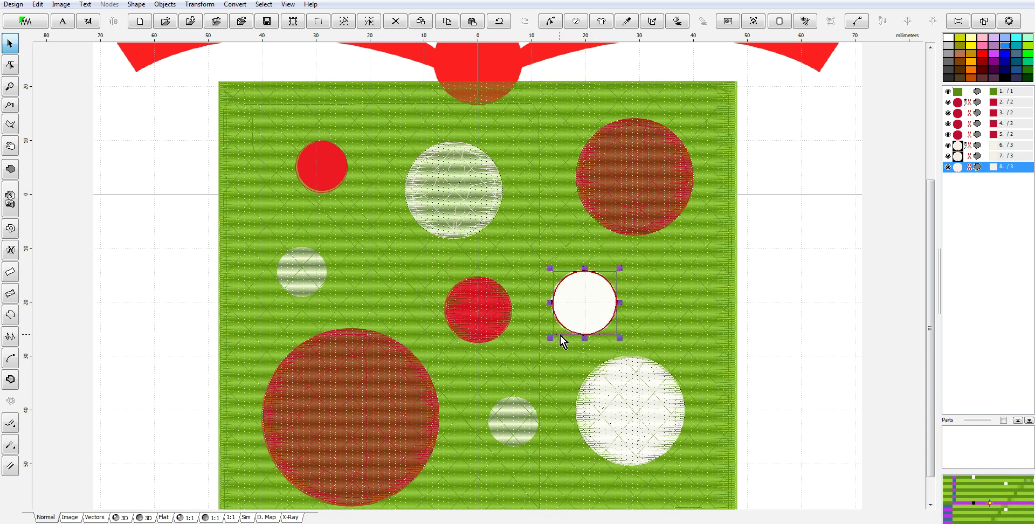
right_click(584, 317)
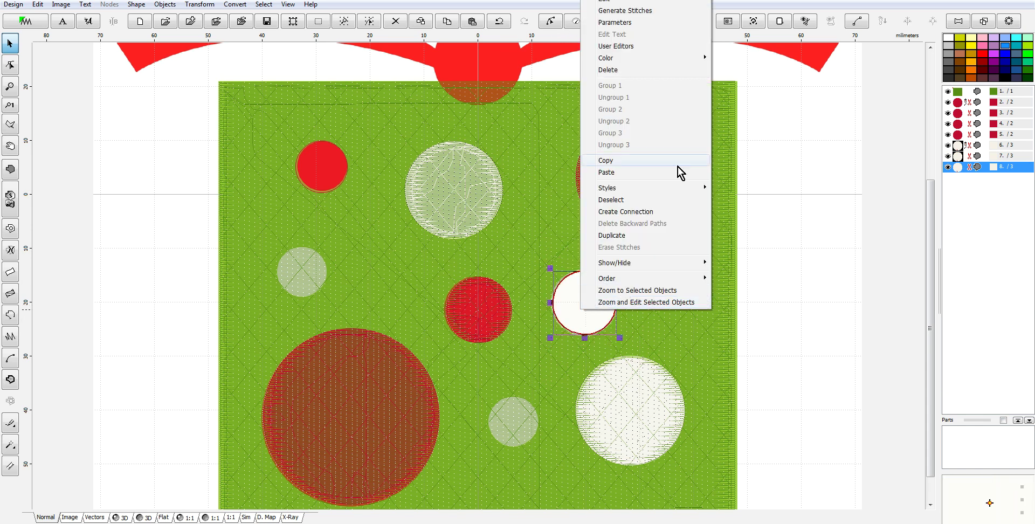
click(652, 11)
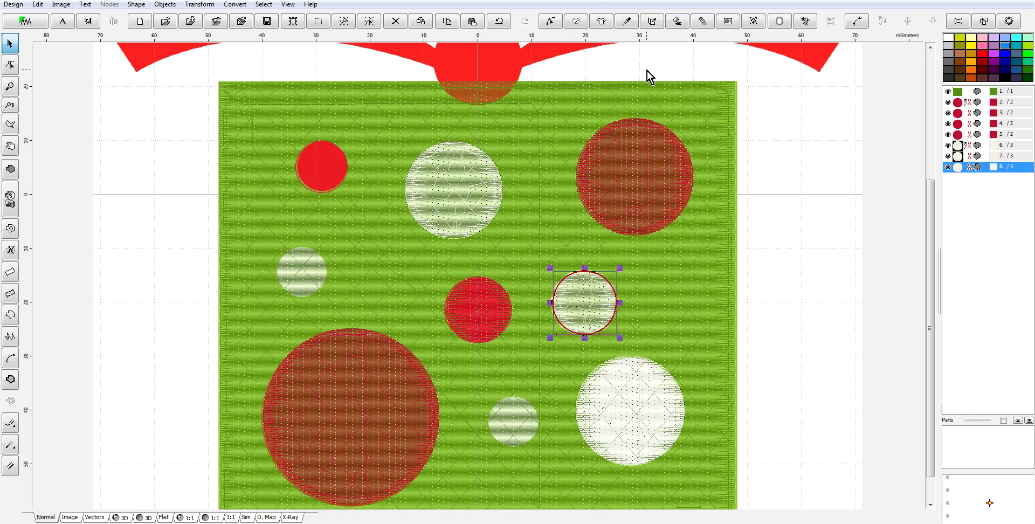
- Duplicate the medium white circle and shrink the copy to fit the small white dot at the box's lower center
key(ctrl+c)
key(ctrl+v)
drag(586, 306, 519, 418)
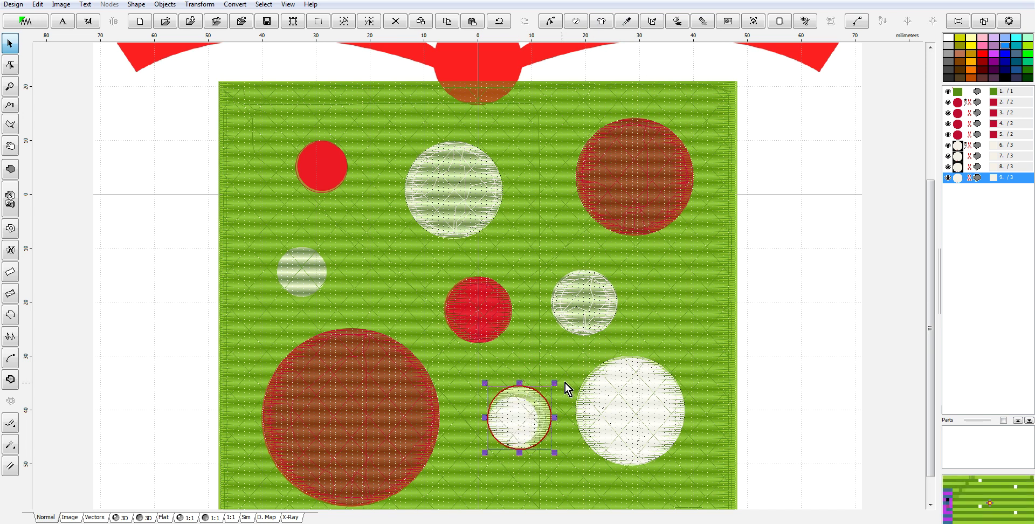
drag(552, 386, 542, 396)
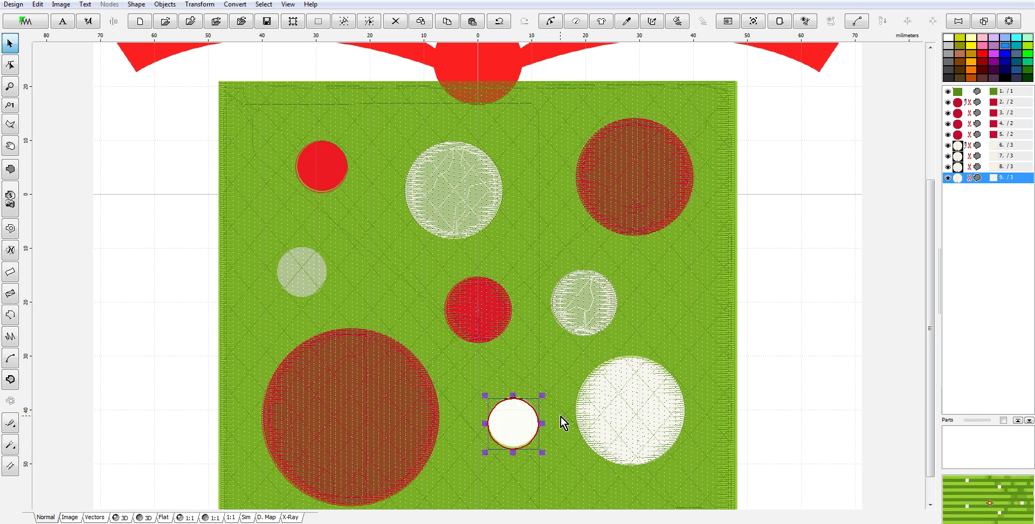
- Duplicate the small white circle, place the copy over the white dot at the box's left side, and generate its stitches
key(ctrl+c)
key(ctrl+v)
drag(502, 421, 300, 277)
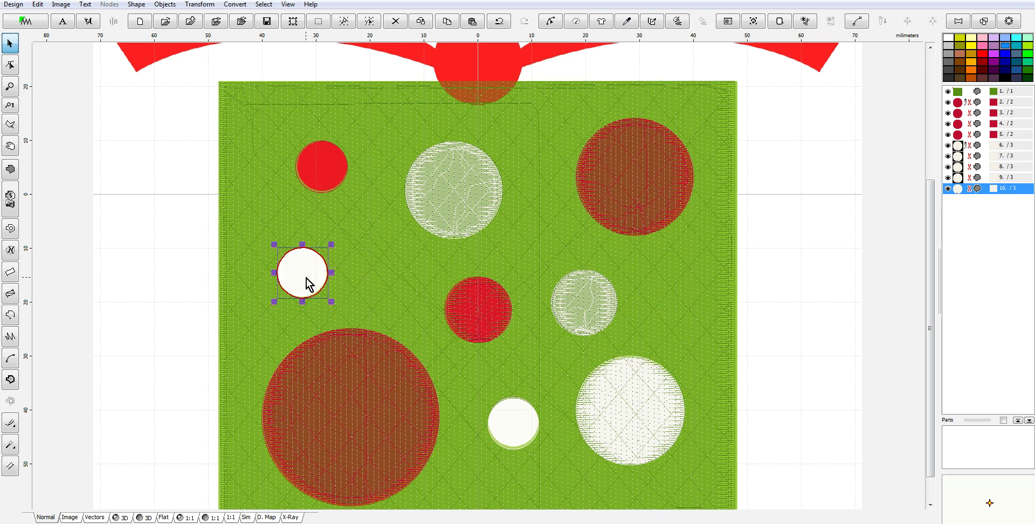
right_click(307, 278)
click(369, 251)
- Select all five white circles and generate their stitches
shift+click(956, 146)
right_click(956, 145)
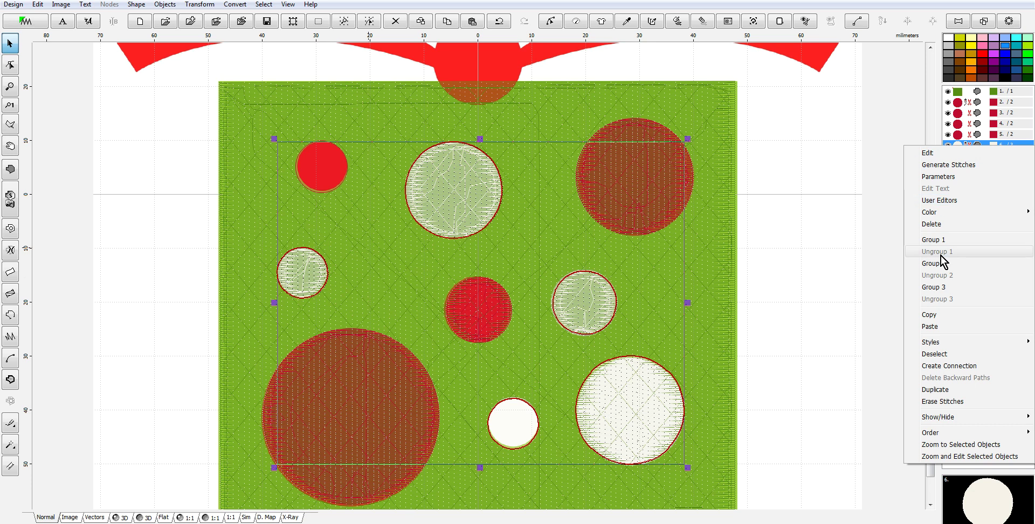
click(948, 164)
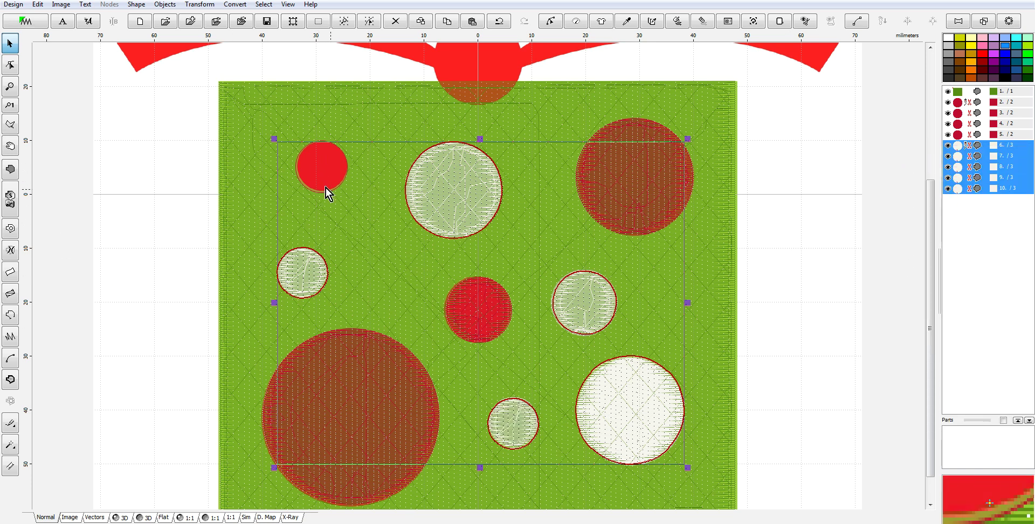
- Generate stitches for the smallest red circle at the box's upper left
click(957, 136)
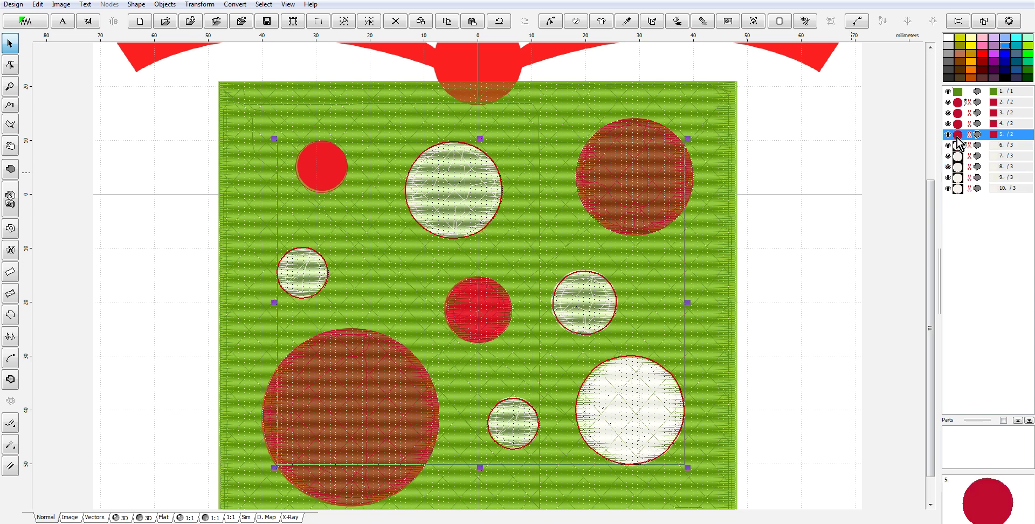
right_click(957, 136)
click(950, 156)
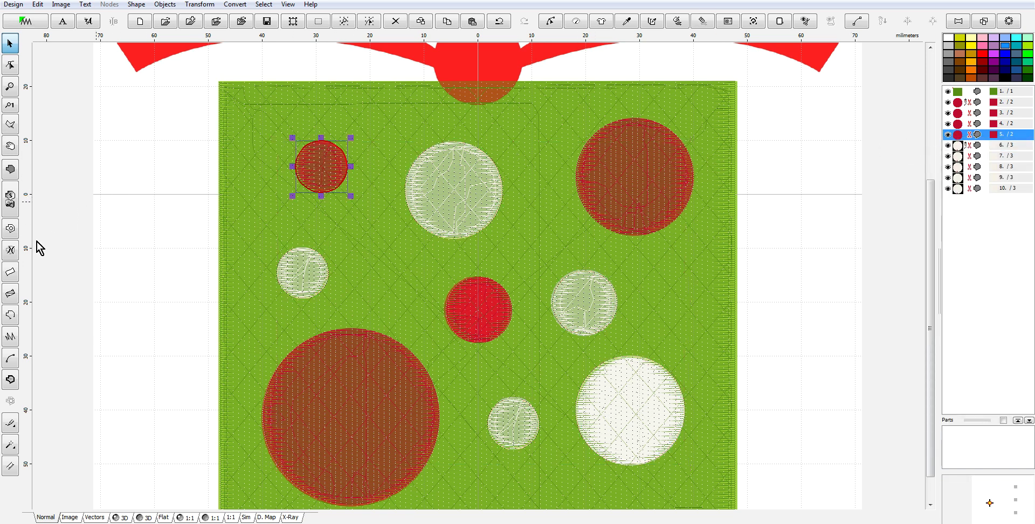
click(11, 230)
click(322, 147)
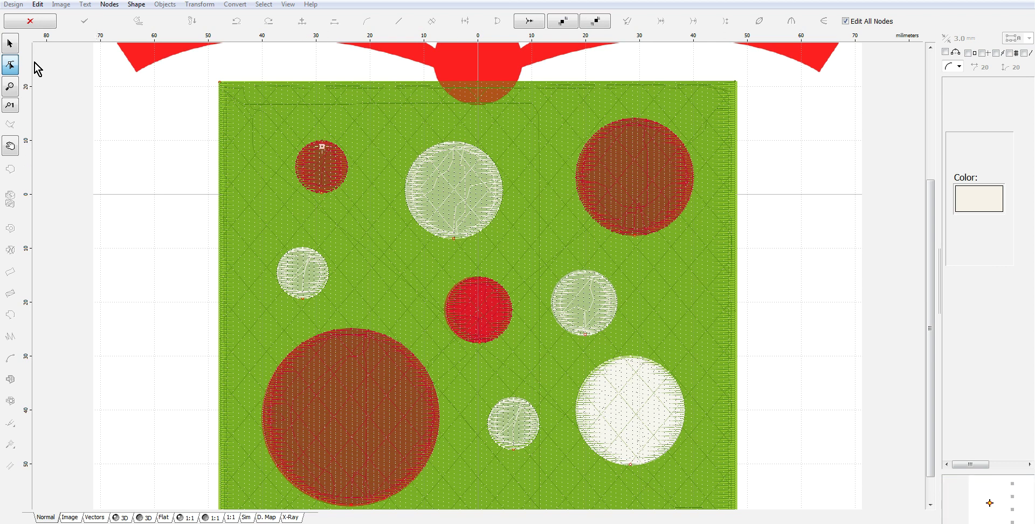
click(25, 26)
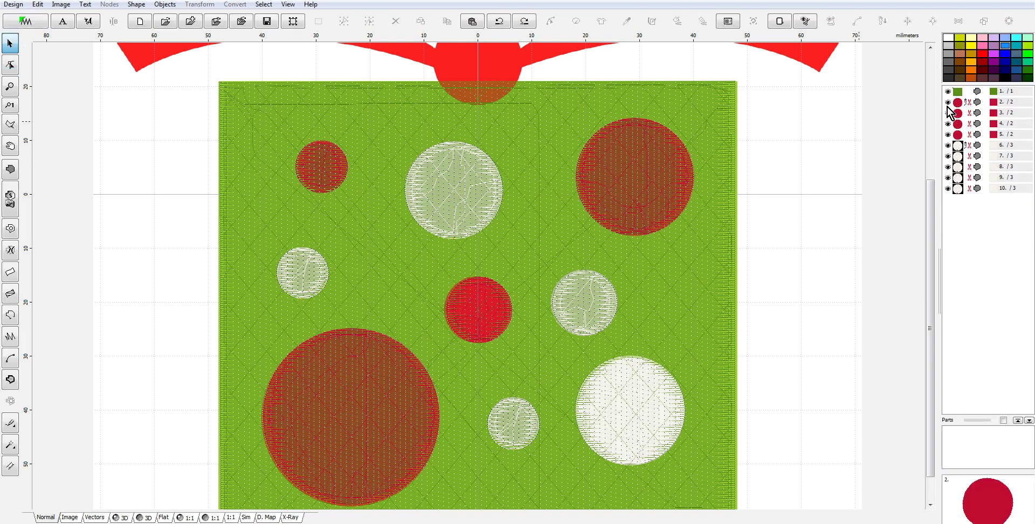
- Cut a round opening in the green box just inside the smallest red circle's edge, and generate the stitches
click(964, 97)
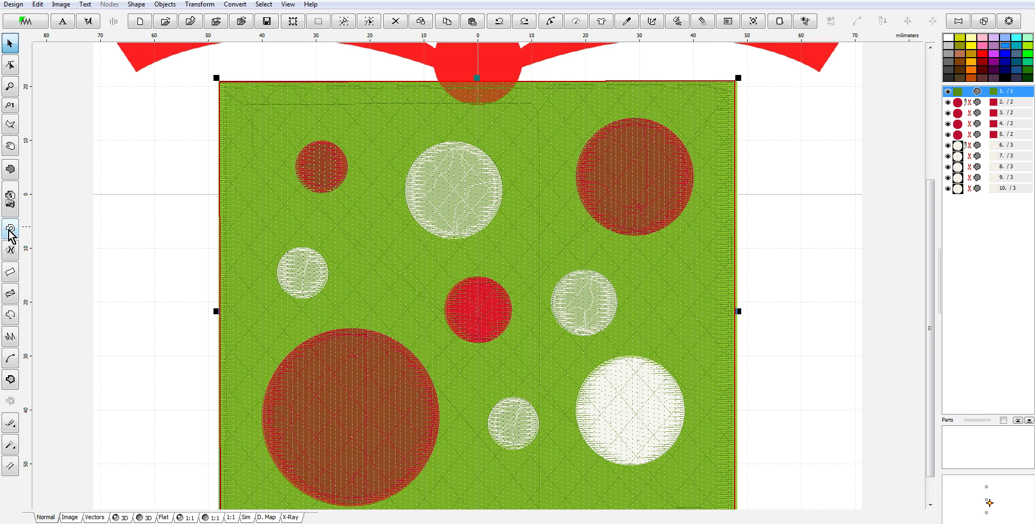
double_click(323, 165)
click(321, 147)
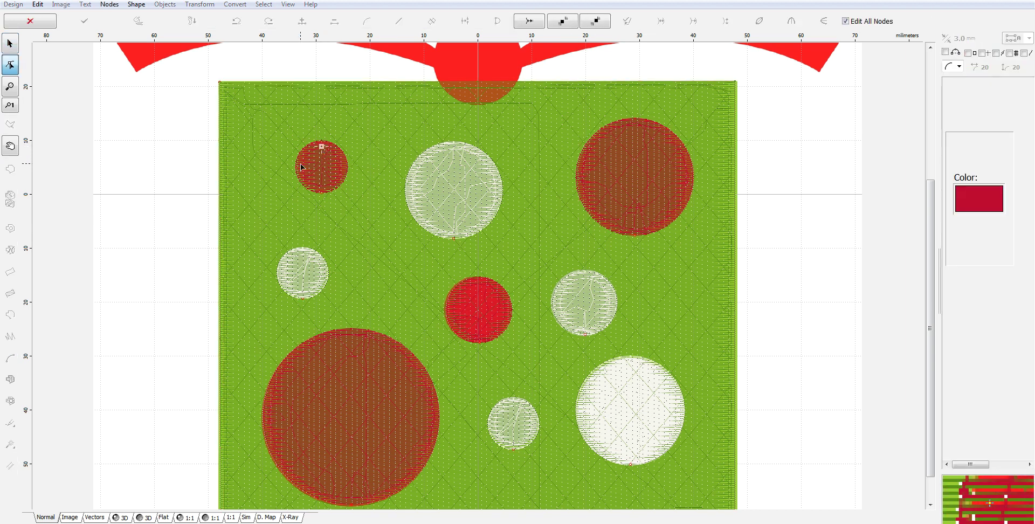
click(300, 163)
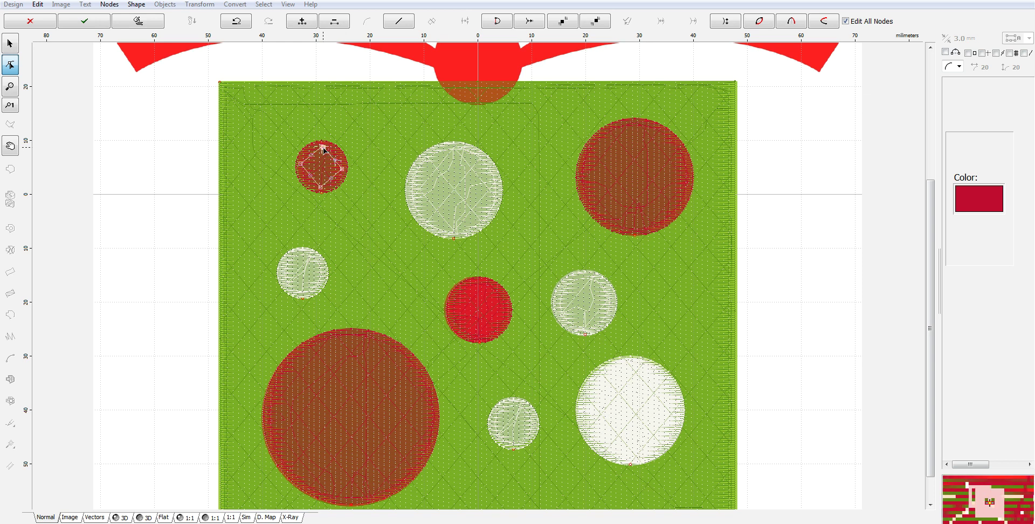
drag(334, 182, 335, 185)
click(305, 180)
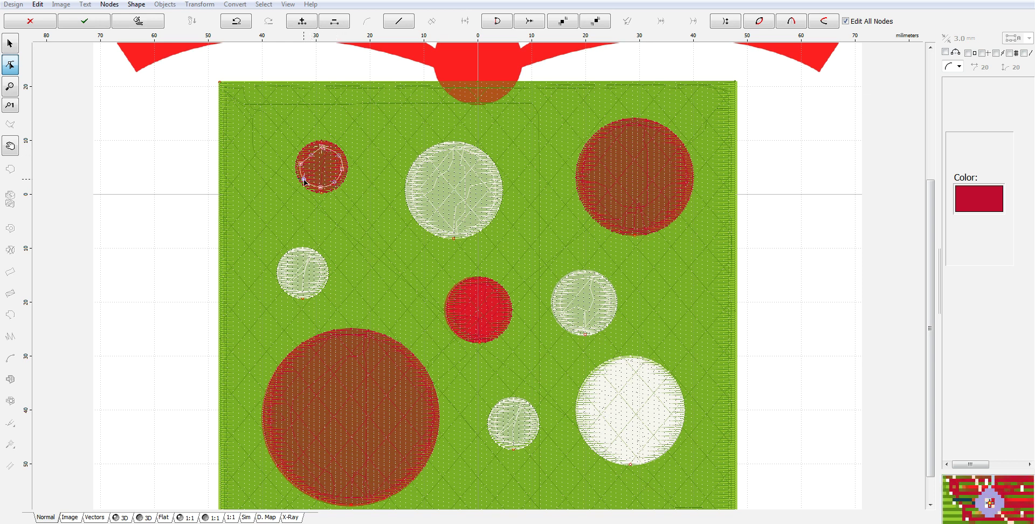
click(309, 151)
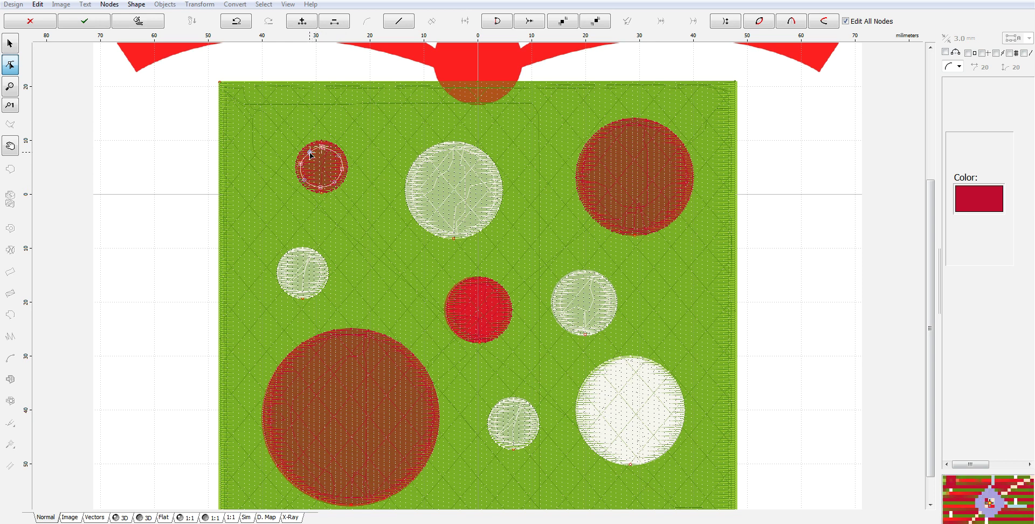
right_click(311, 154)
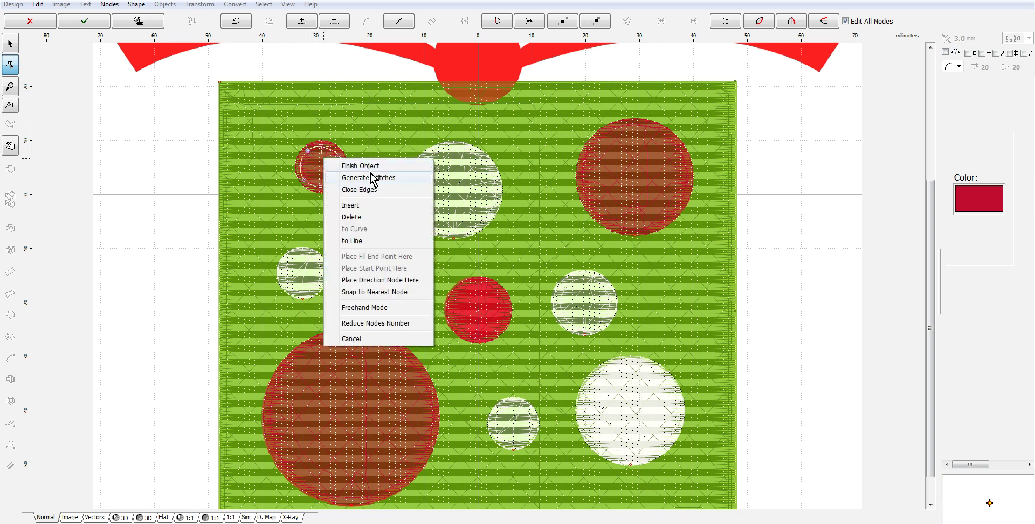
click(345, 177)
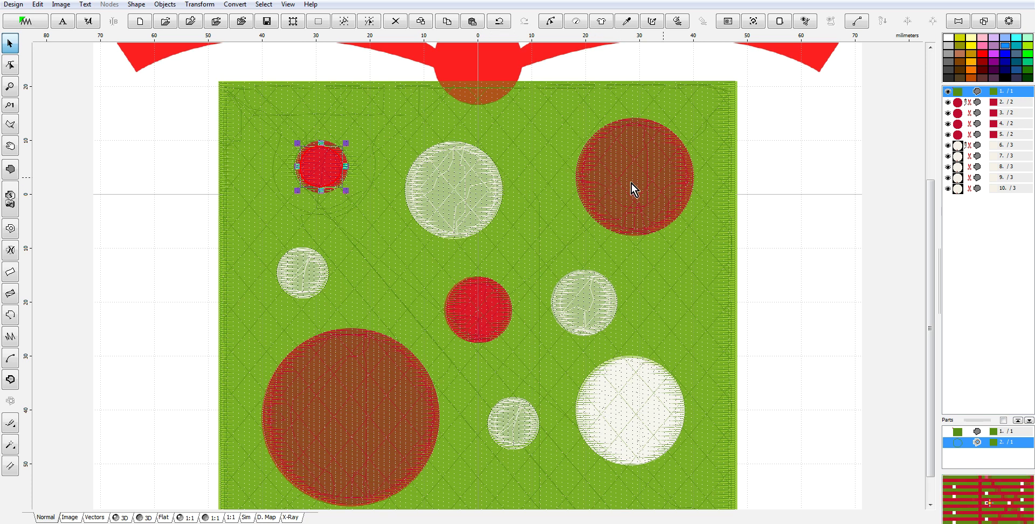
click(963, 101)
right_click(962, 104)
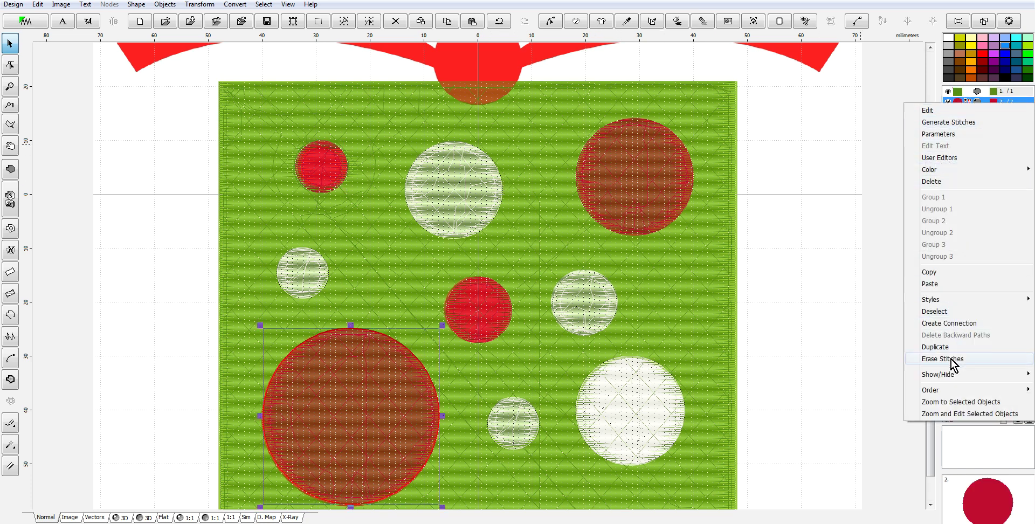
mouse_move(944, 375)
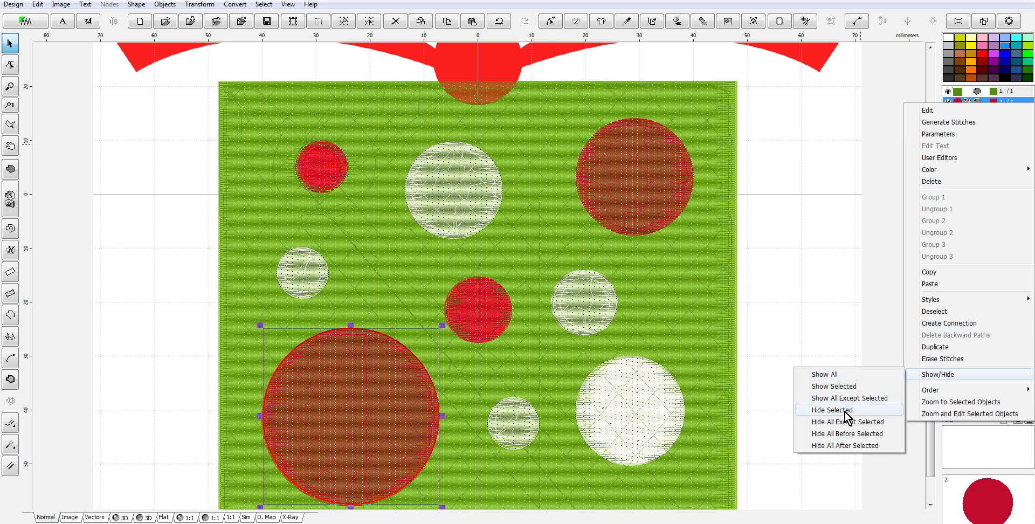
click(831, 409)
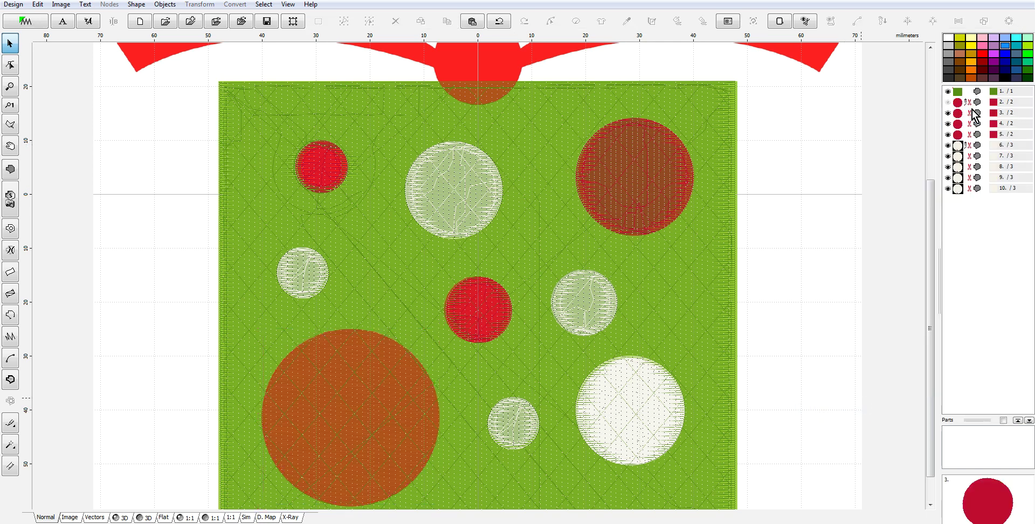
click(947, 102)
right_click(949, 103)
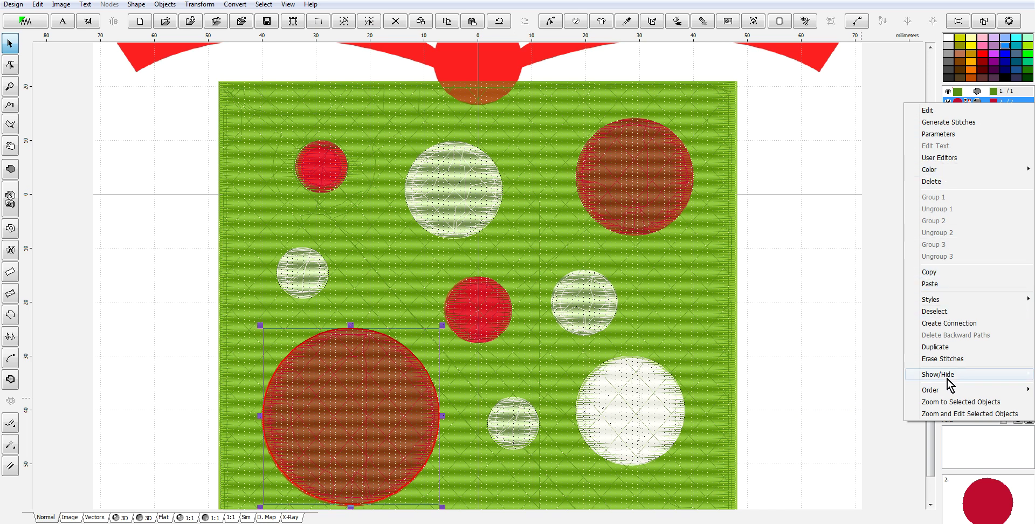
mouse_move(947, 378)
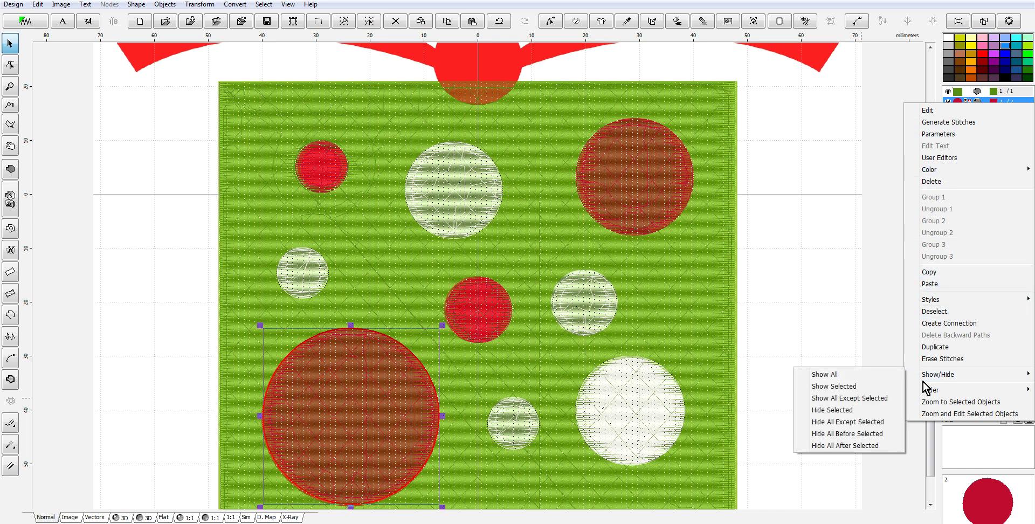
click(838, 375)
- Hide the smallest red circle to inspect the opening beneath it, and show the circle again
click(964, 136)
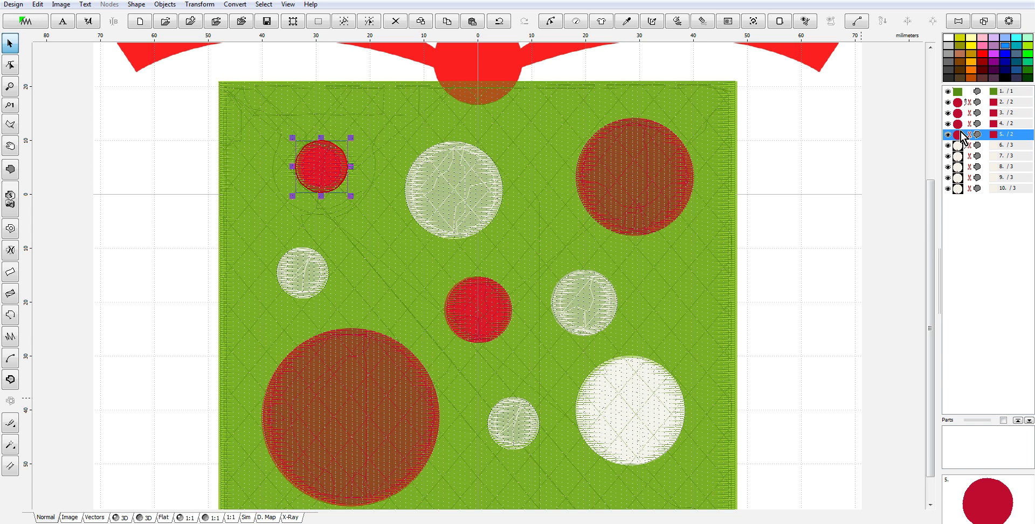
right_click(964, 136)
mouse_move(952, 420)
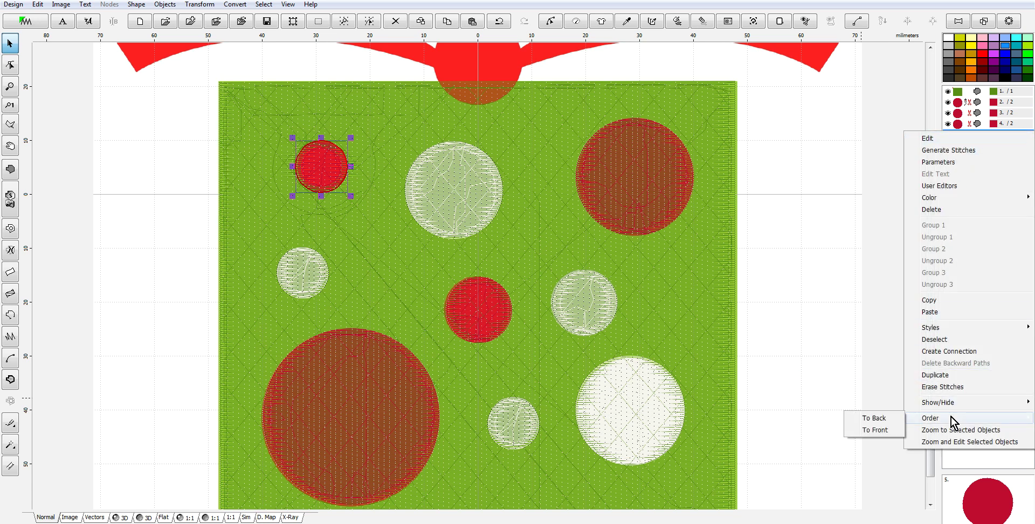
mouse_move(953, 405)
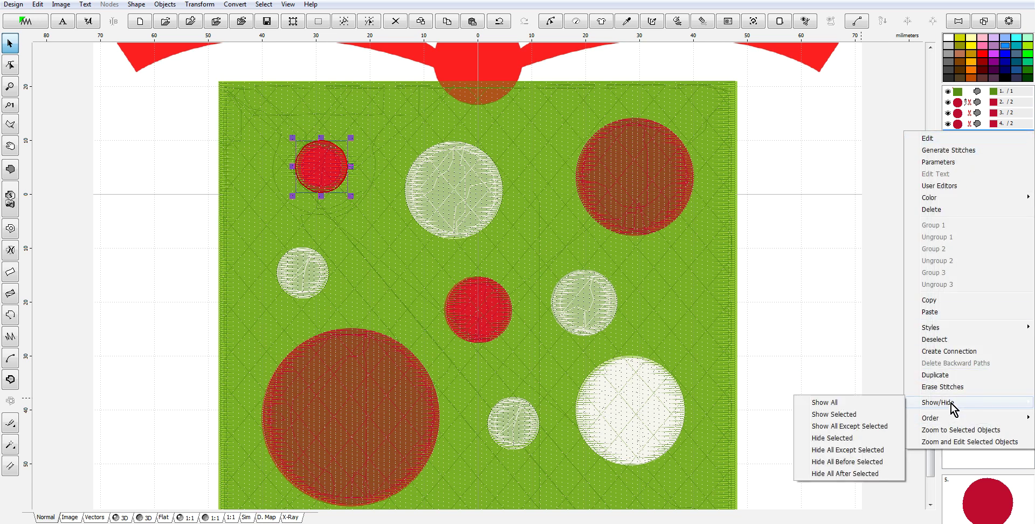
click(847, 441)
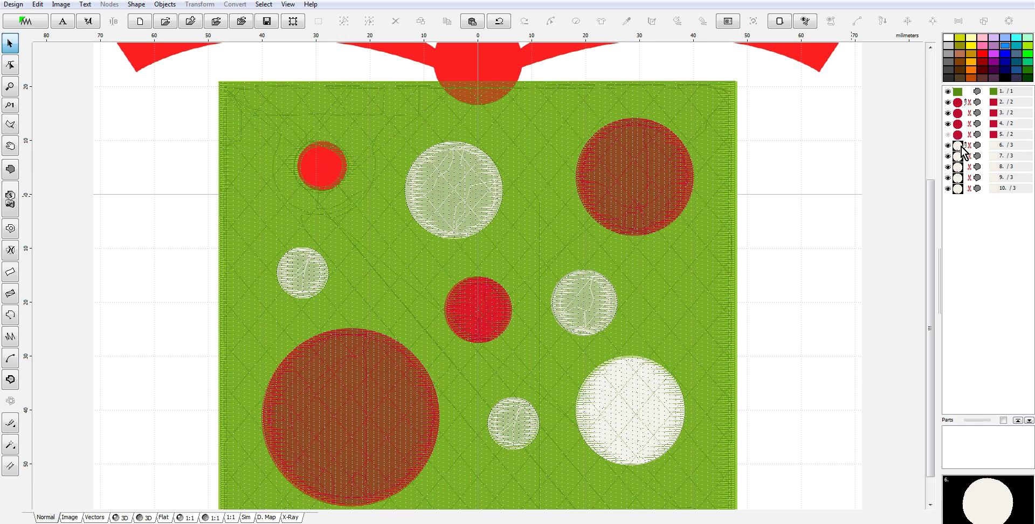
click(972, 135)
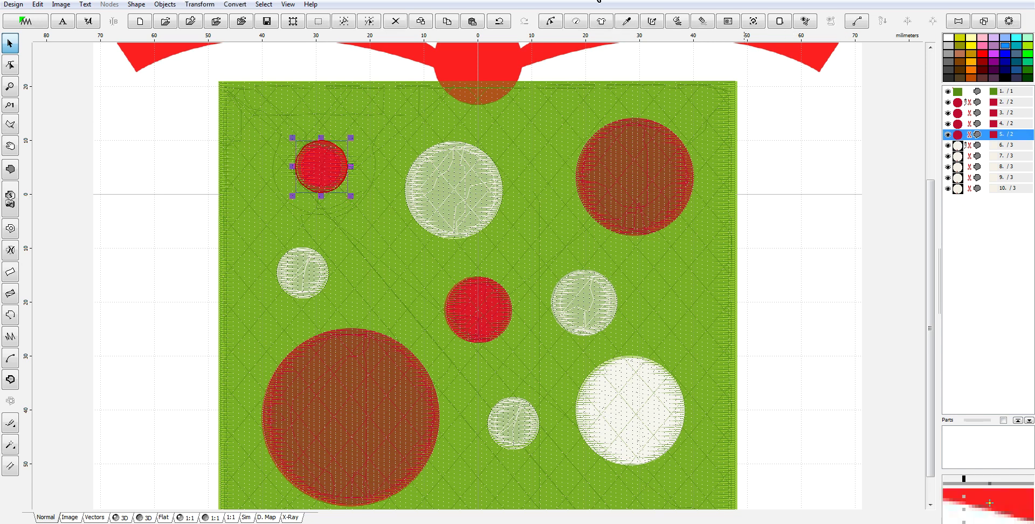
- Outline a closed four-point opening in the green box, about 16 mm across, just inside the upper-middle white circle's edge
scroll(527, 162, up, 1)
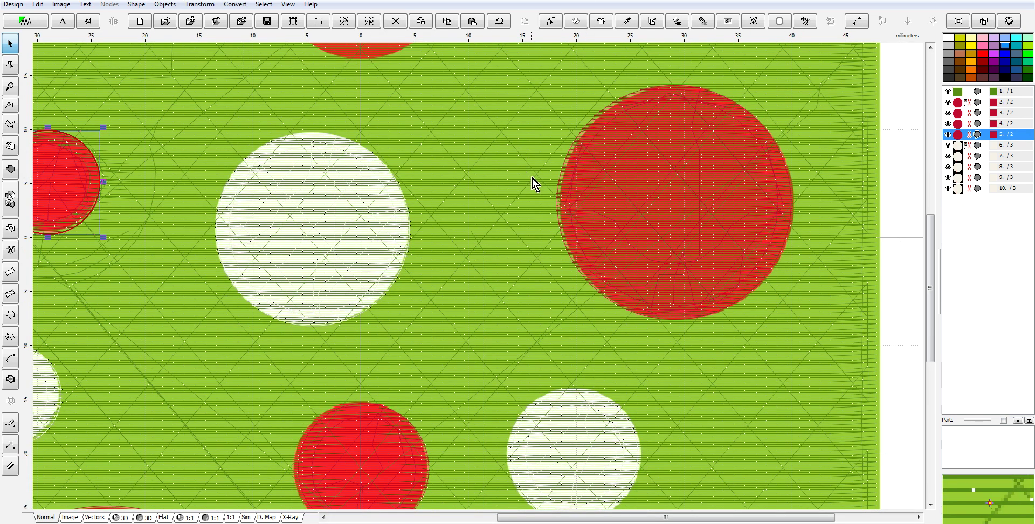
click(959, 92)
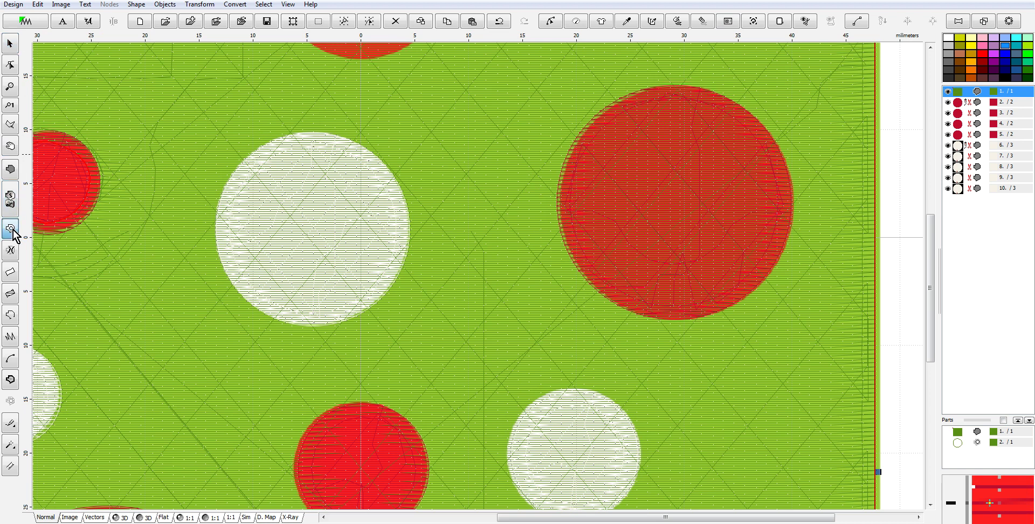
double_click(310, 150)
click(311, 139)
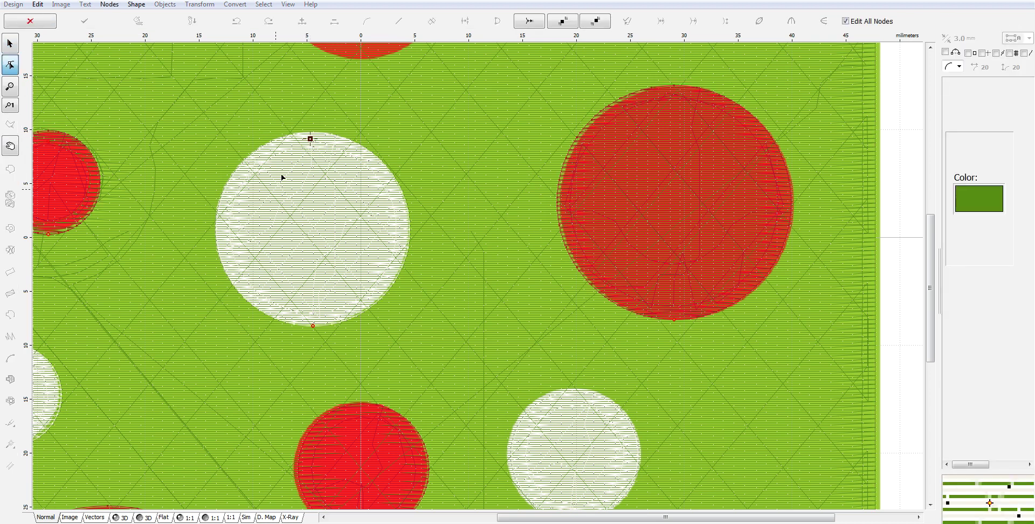
click(224, 232)
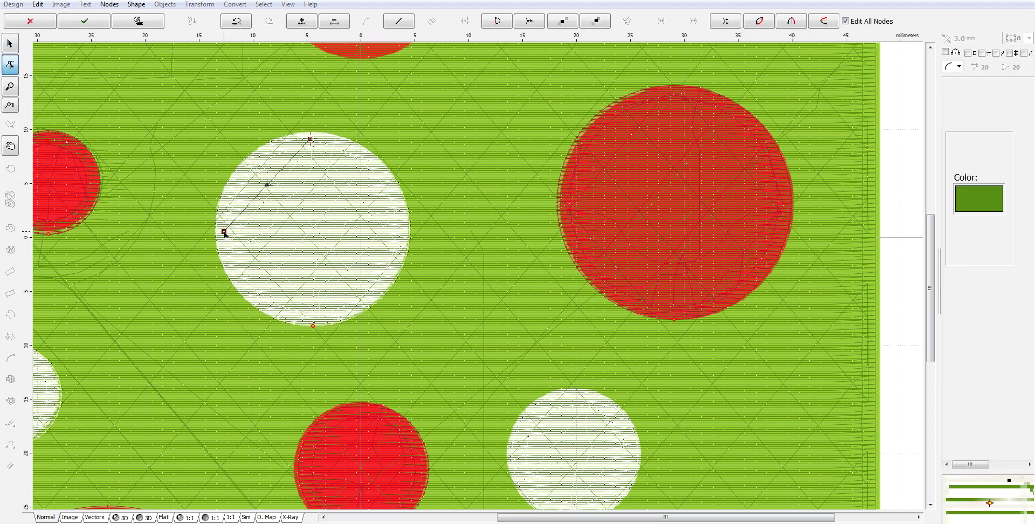
click(312, 317)
click(400, 225)
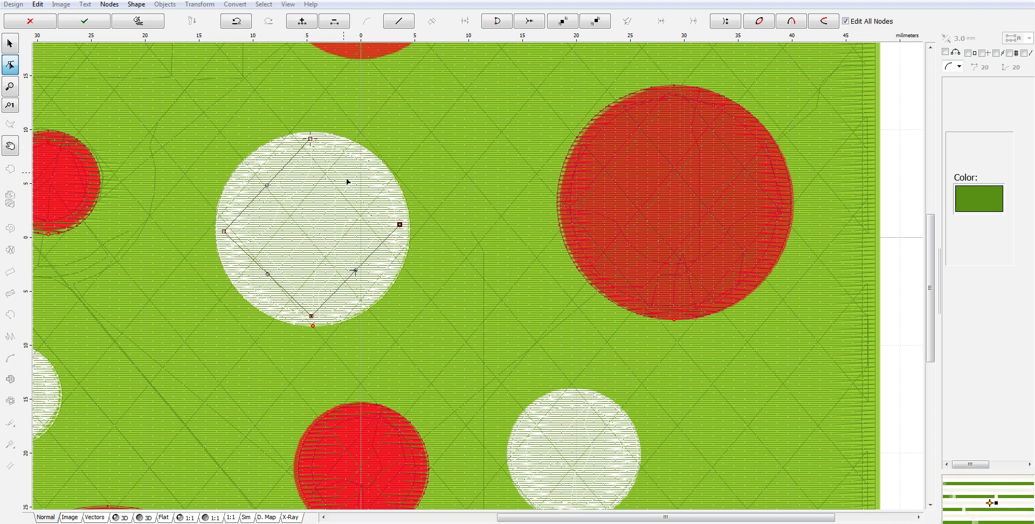
click(311, 140)
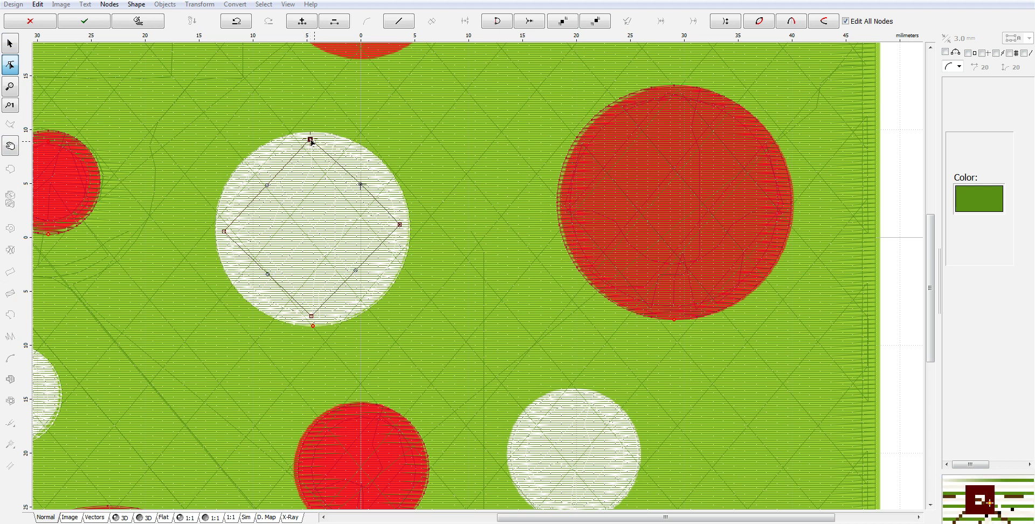
- Curve the four sides of the opening to follow the upper-middle white circle, and generate the stitches
drag(363, 186, 370, 168)
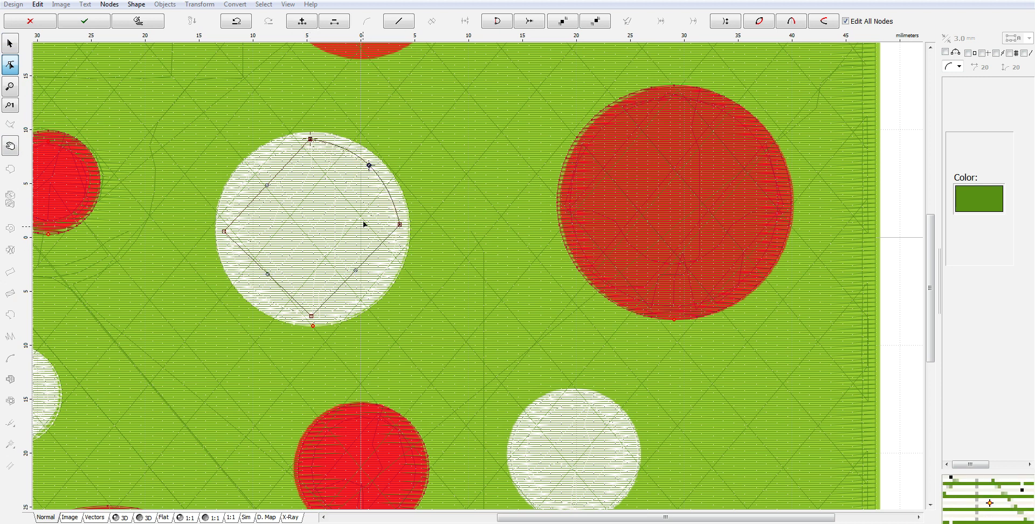
drag(358, 271, 371, 293)
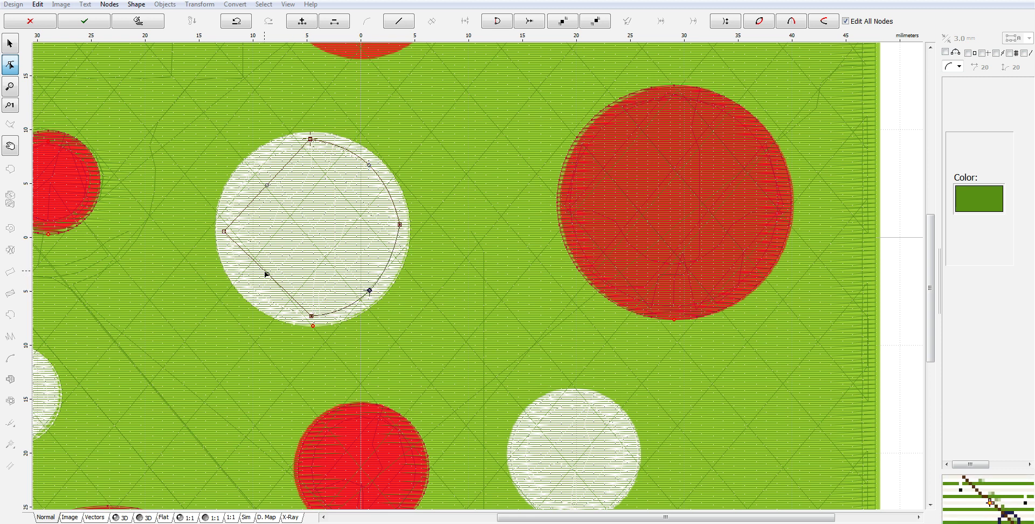
drag(268, 274, 253, 292)
drag(266, 177, 251, 167)
right_click(281, 184)
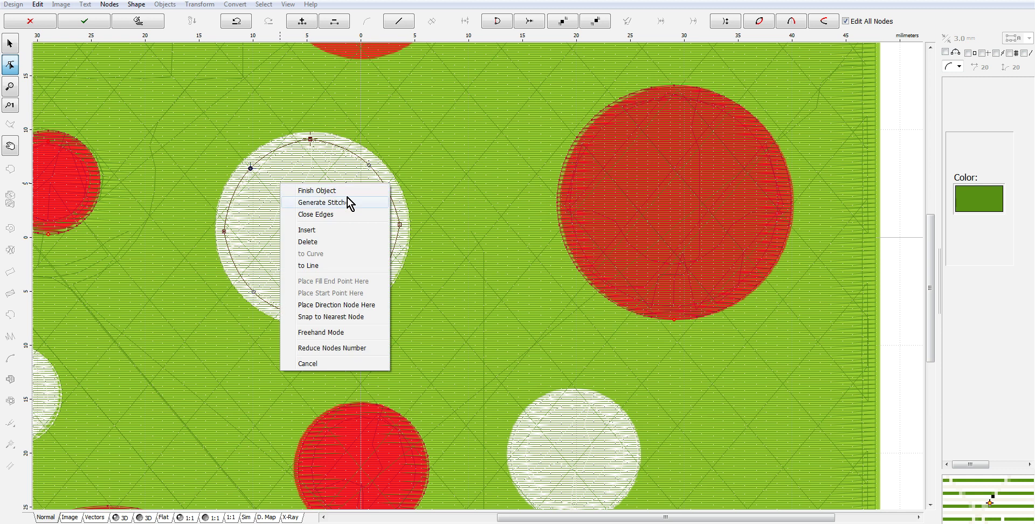
click(351, 205)
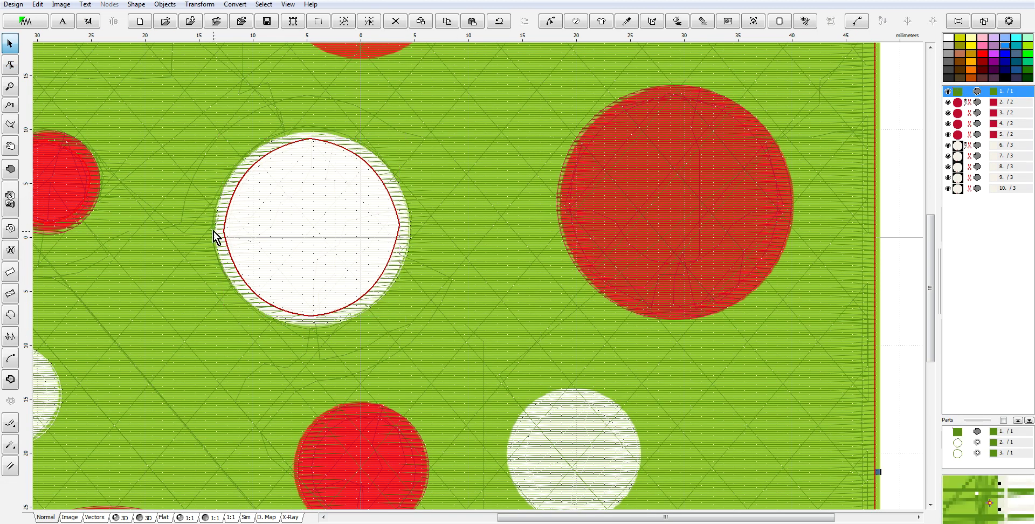
- Outline a four-point opening in the green box, about 20 mm across, just inside the upper-right red circle's edge
click(7, 233)
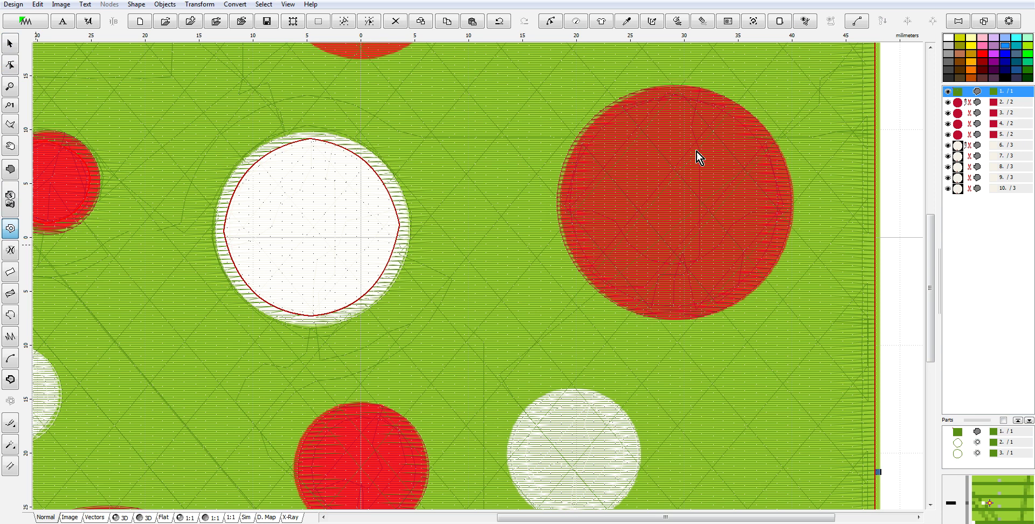
click(678, 92)
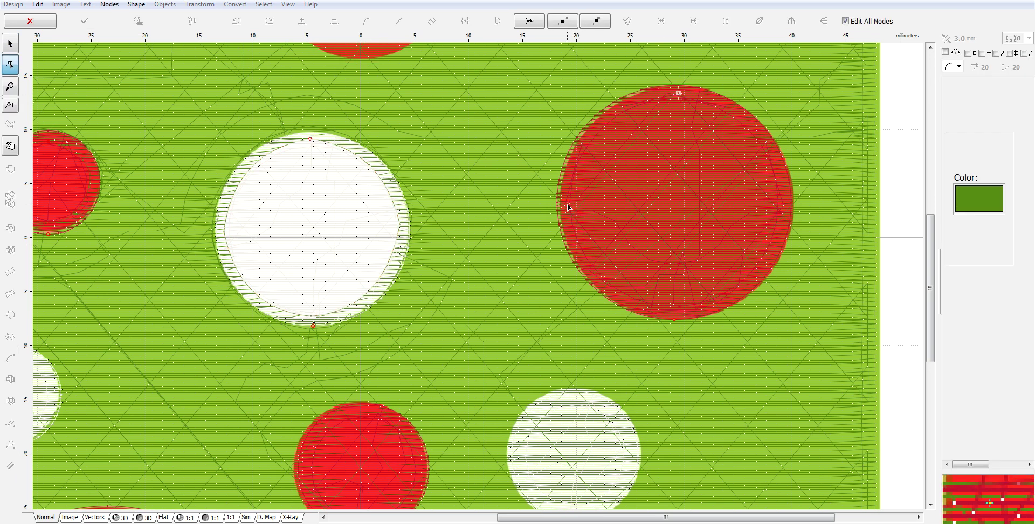
shift+click(567, 207)
shift+click(669, 314)
shift+click(777, 205)
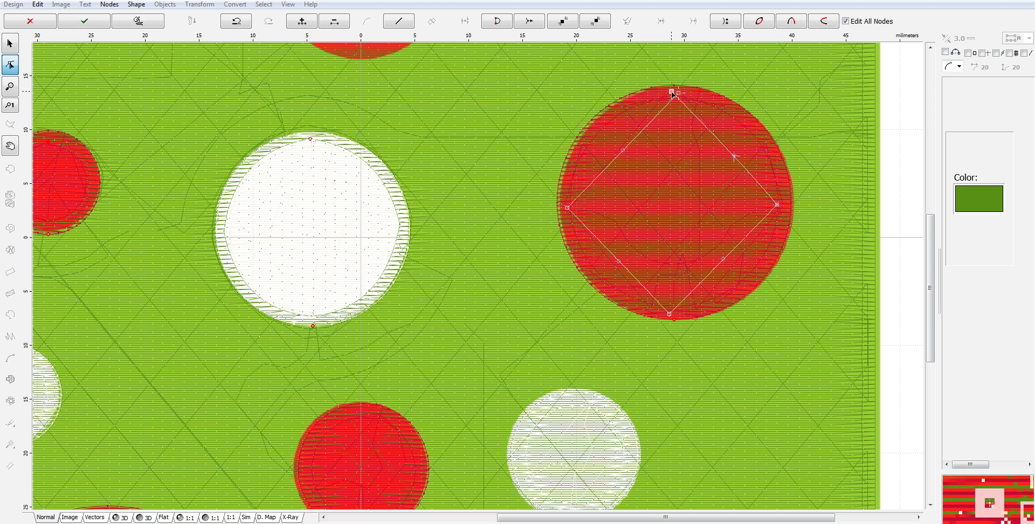
- Curve the four sides of the opening to follow the upper-right red circle, and generate the stitches
drag(737, 156, 747, 135)
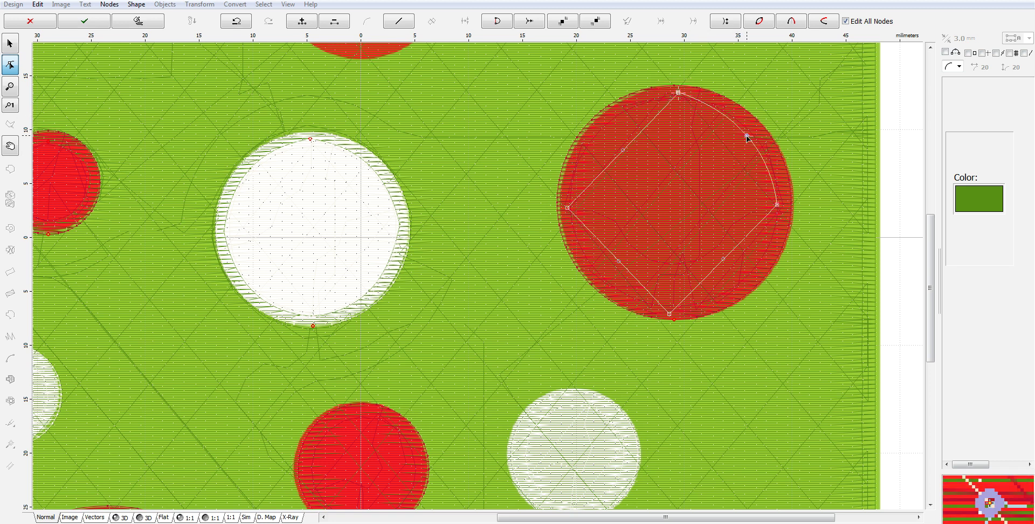
drag(724, 259, 744, 282)
drag(619, 261, 597, 279)
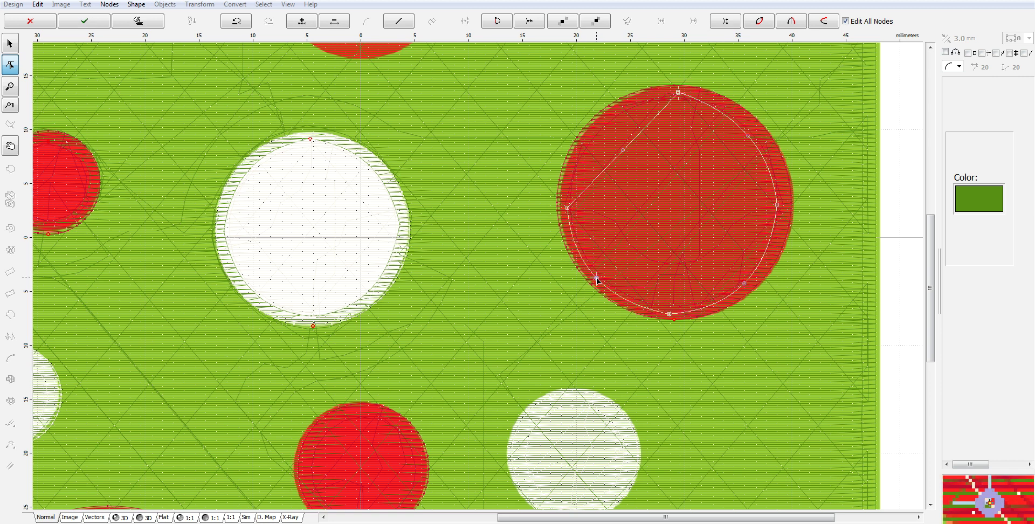
drag(624, 153, 606, 125)
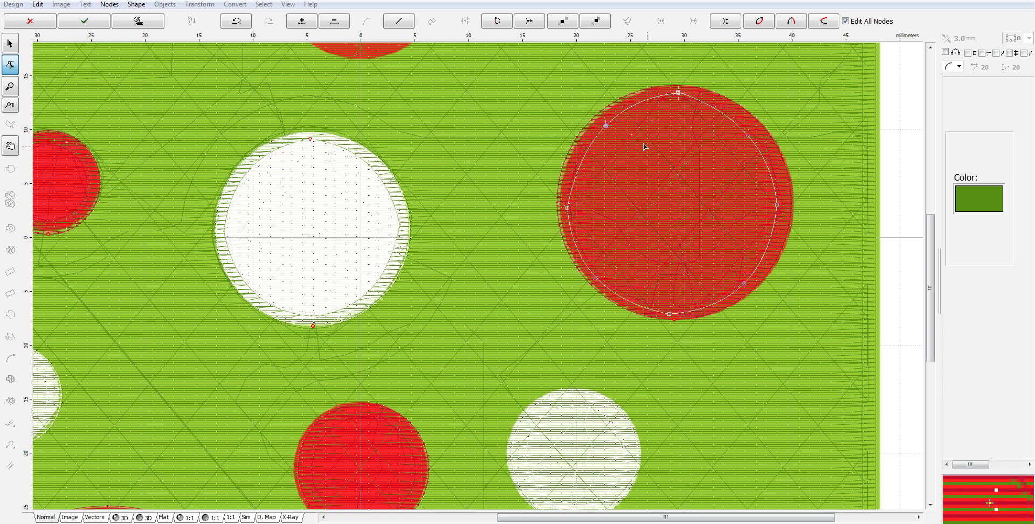
right_click(649, 150)
click(696, 169)
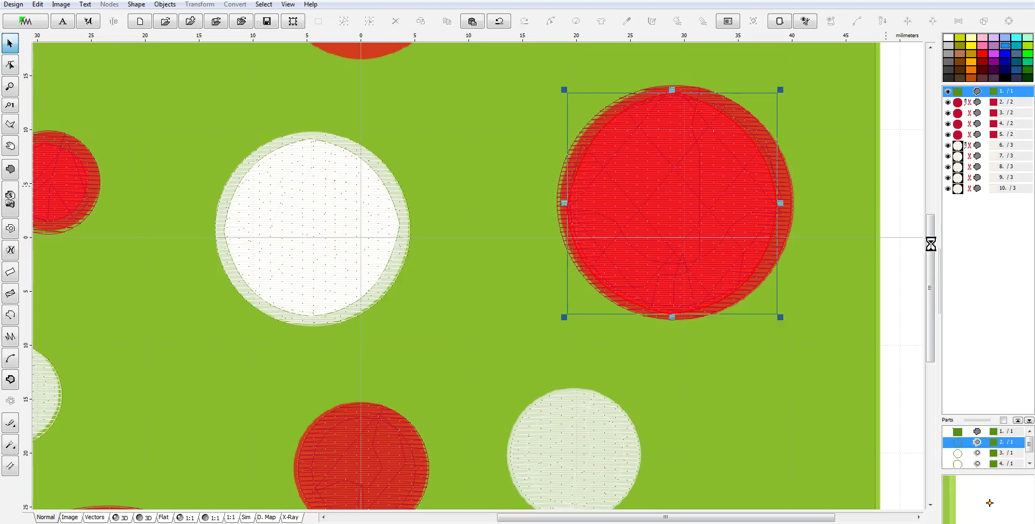
- Outline a closed four-point opening in the green box, about 11 mm across, inside the white circle below the upper-right red one
drag(932, 246, 937, 285)
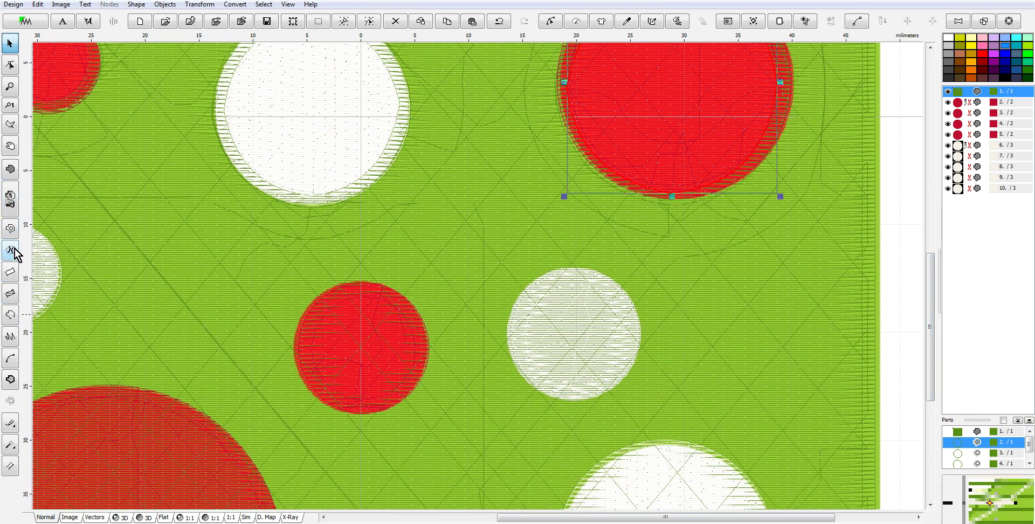
click(12, 229)
click(566, 286)
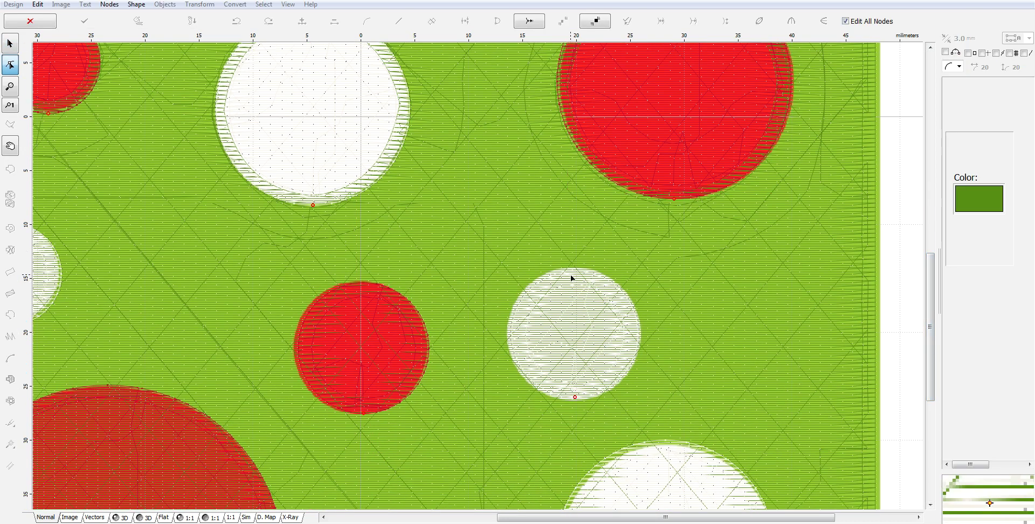
click(514, 336)
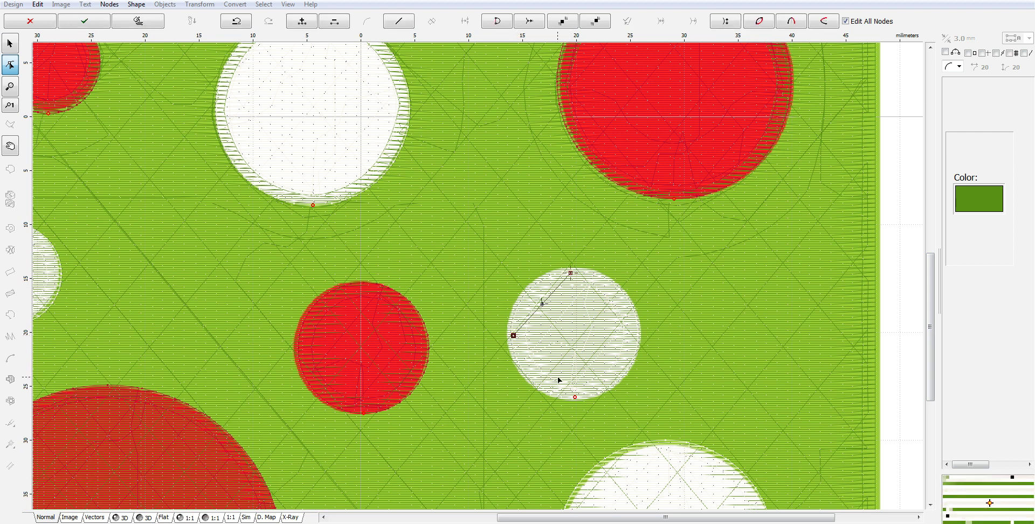
click(574, 392)
click(634, 330)
click(572, 273)
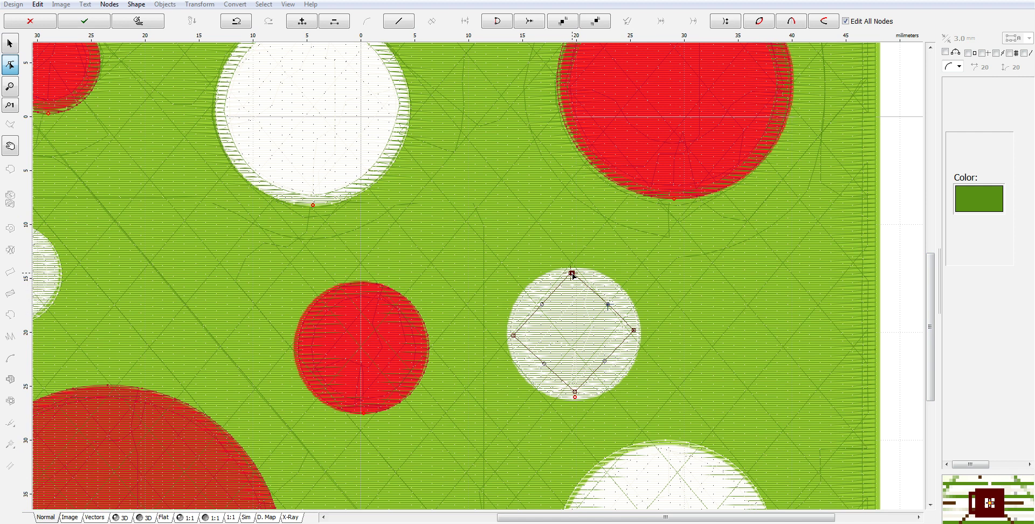
- Round the sides of the opening inside the white circle below the upper-right red one, and generate the stitches
drag(609, 305, 613, 291)
drag(606, 364, 615, 380)
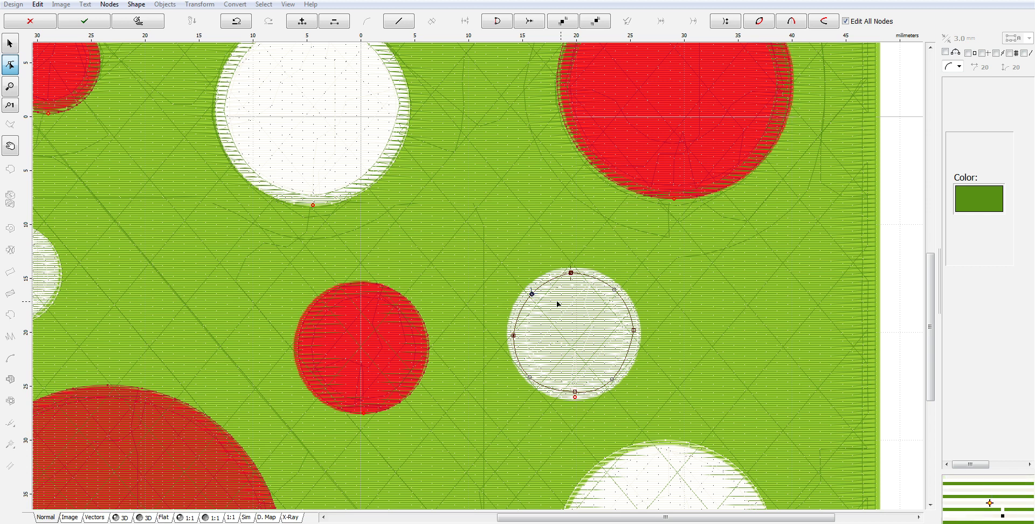
right_click(531, 293)
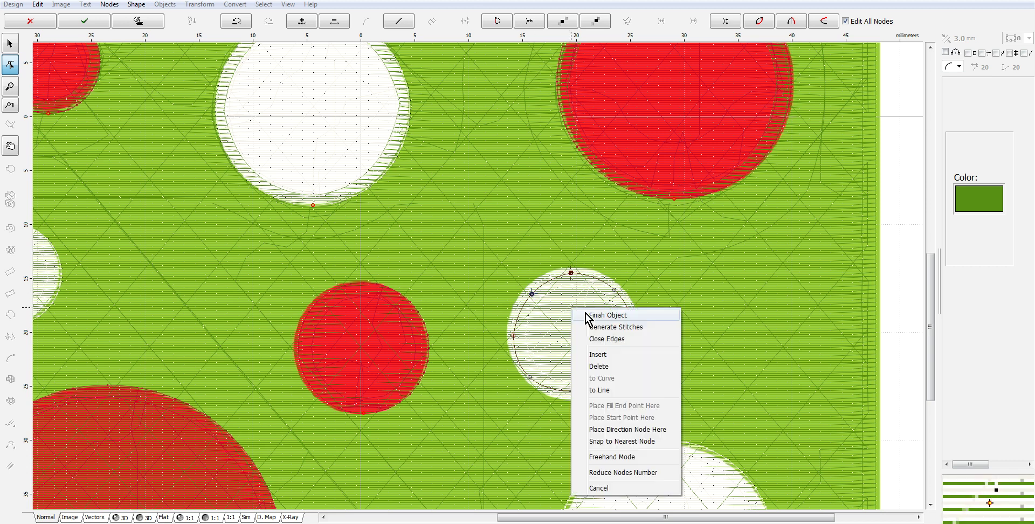
click(634, 327)
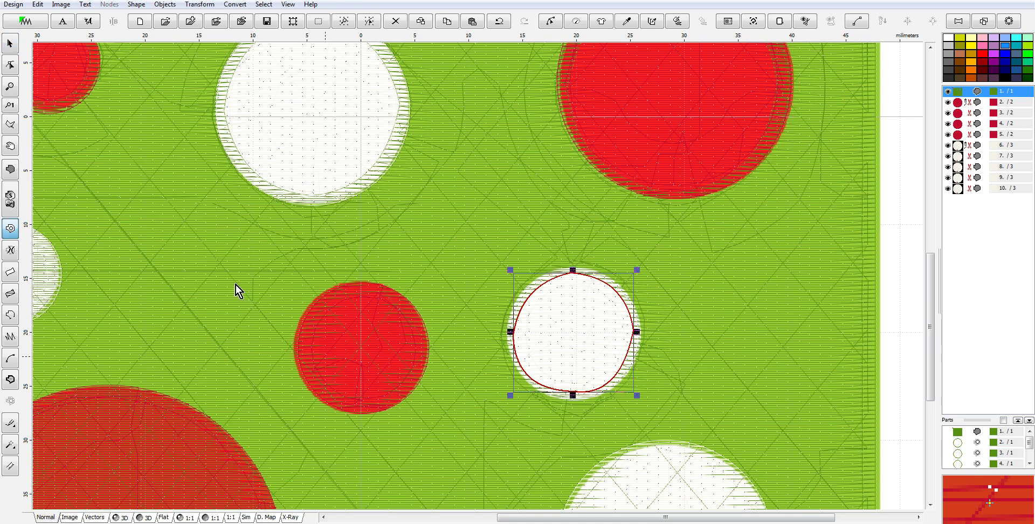
- Outline a closed four-point opening in the green box, about 11 mm across, just inside the central red circle's edge
double_click(361, 295)
click(360, 290)
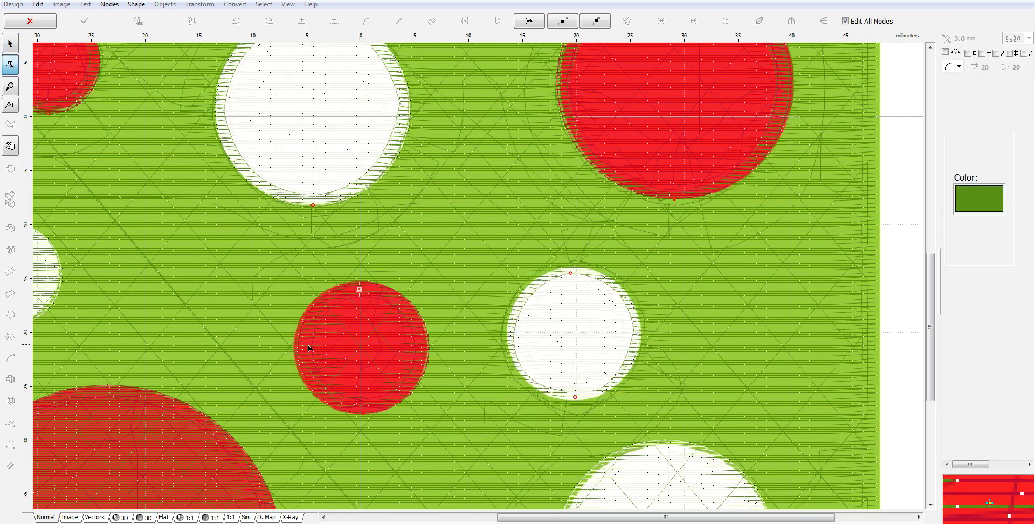
click(306, 347)
click(360, 408)
click(420, 349)
click(360, 290)
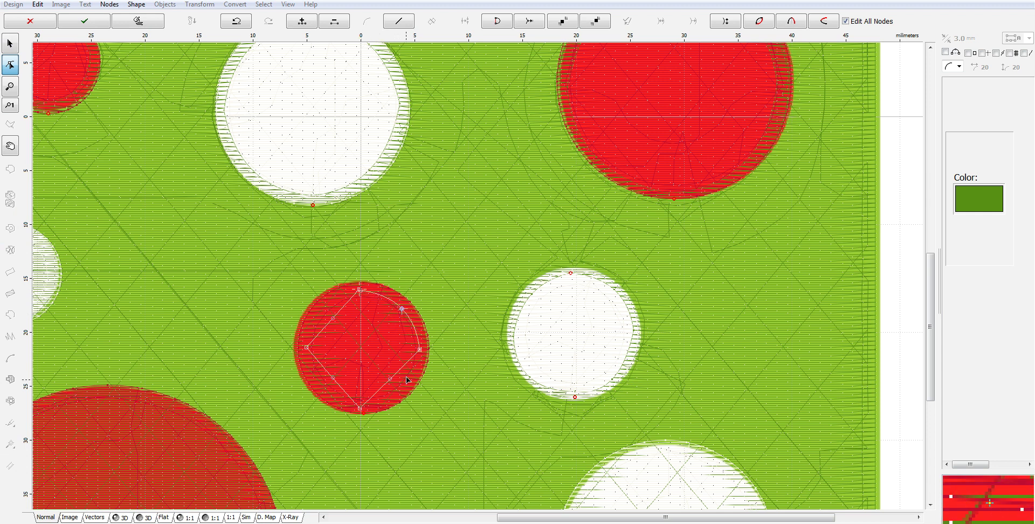
- Round the sides of the opening inside the central red circle, and generate the stitches
drag(330, 376, 315, 385)
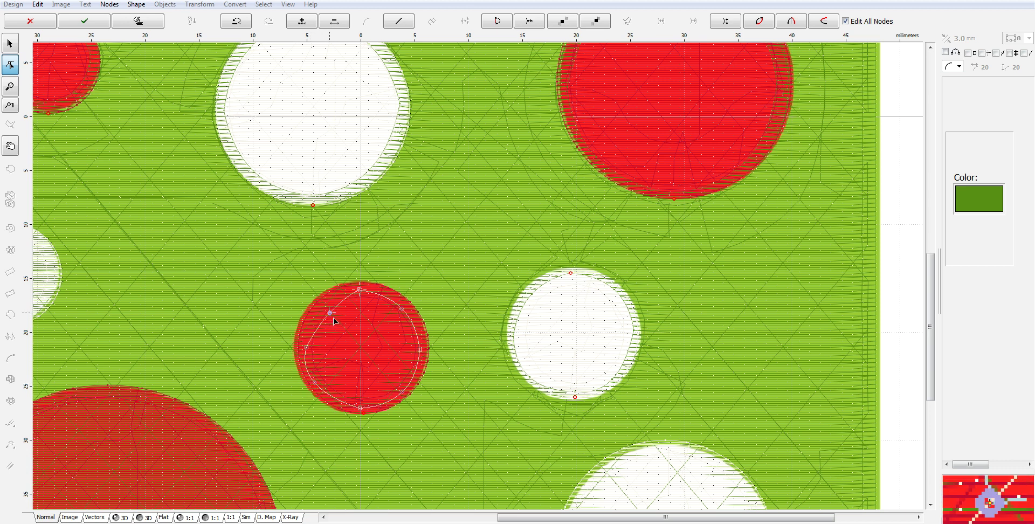
right_click(351, 326)
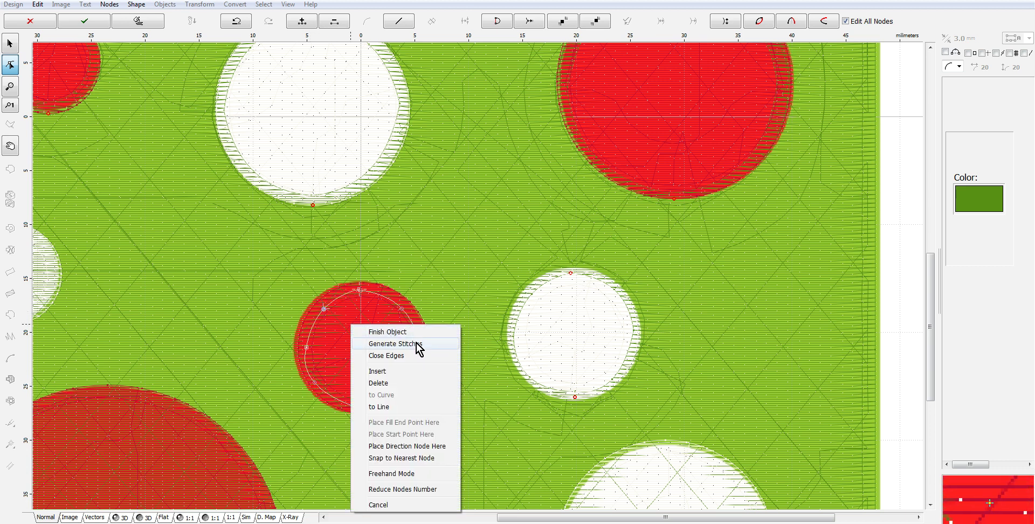
click(418, 344)
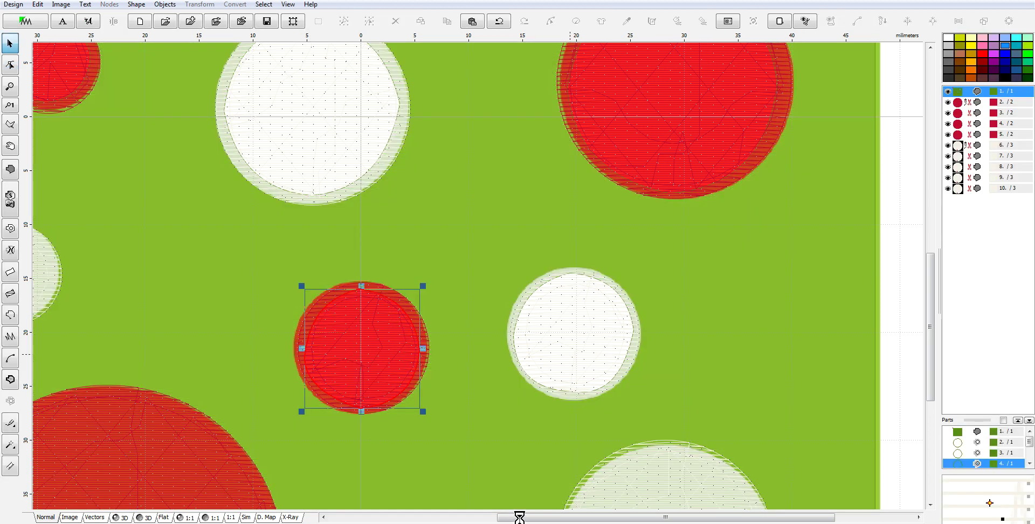
- Outline a closed four-point opening in the green box, about 8 mm across, inside the small white circle near the box's left edge
drag(519, 518, 426, 518)
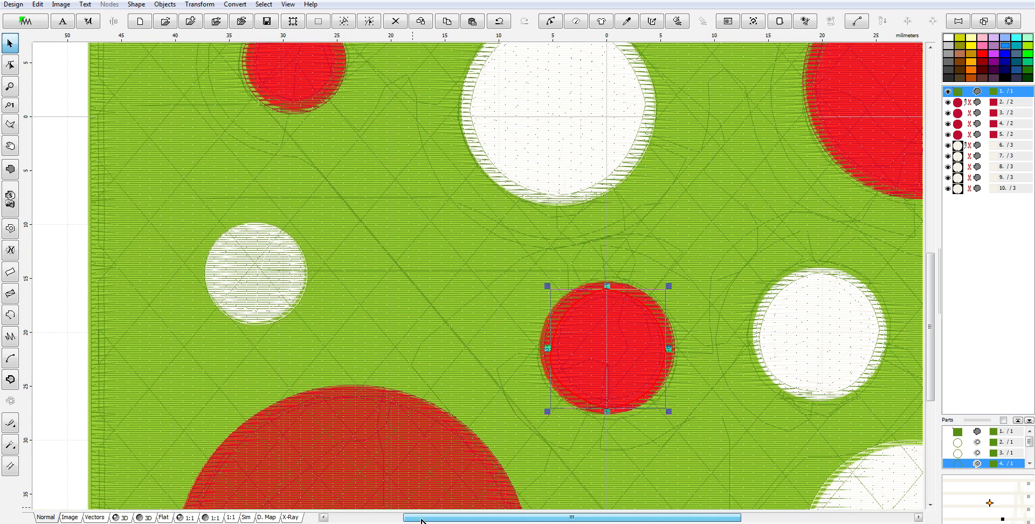
click(11, 226)
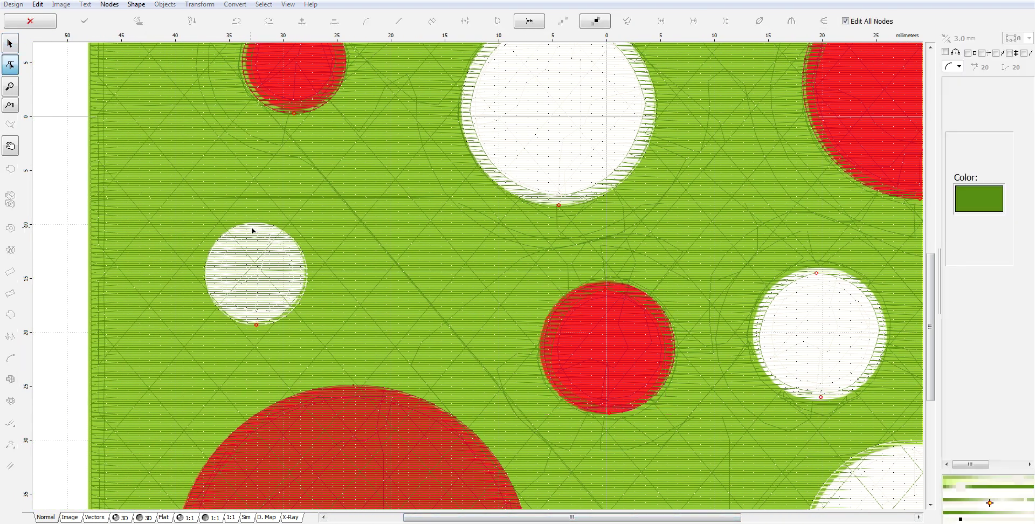
click(255, 226)
click(210, 274)
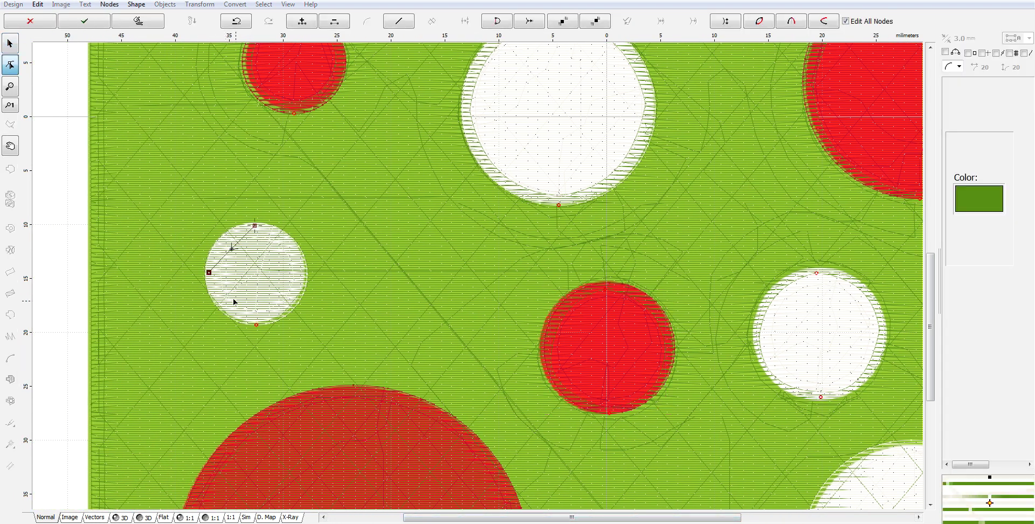
click(257, 318)
click(300, 282)
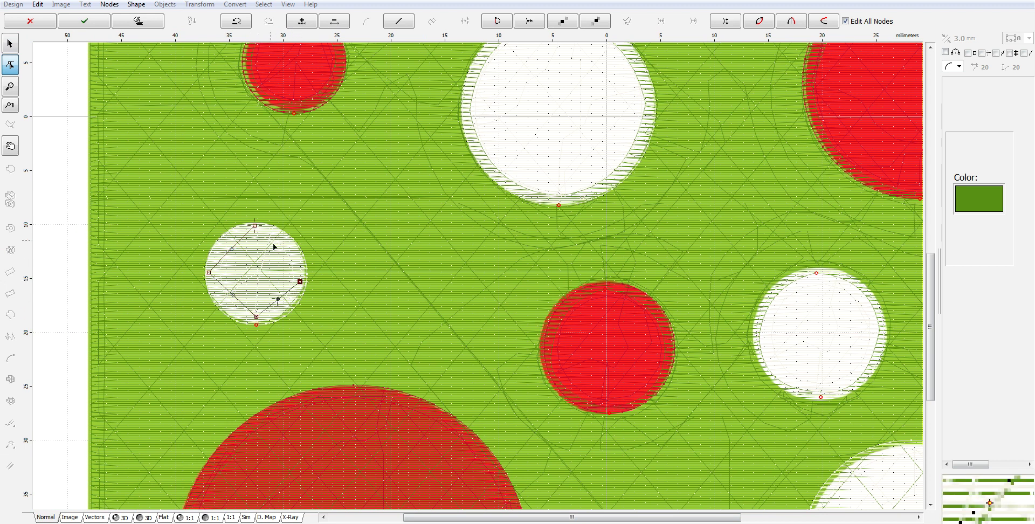
click(255, 226)
click(301, 282)
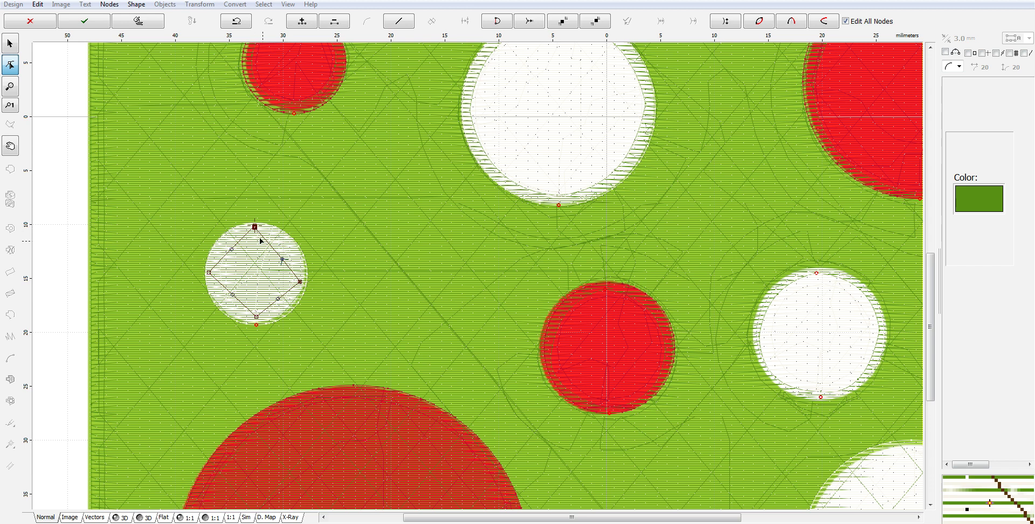
- Round the sides of the opening inside the small white circle near the box's left edge, and generate the stitches
drag(287, 260, 290, 248)
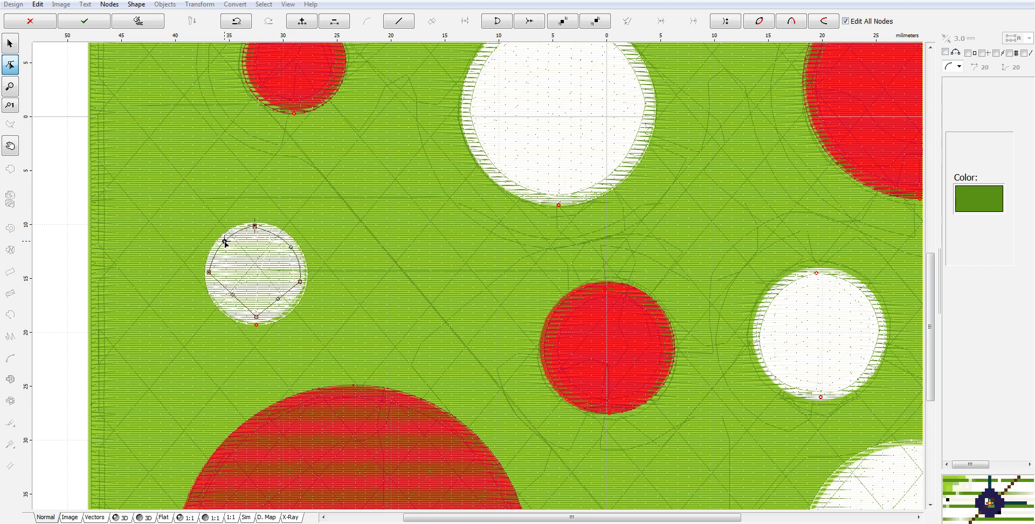
drag(232, 295, 289, 312)
right_click(268, 290)
click(335, 294)
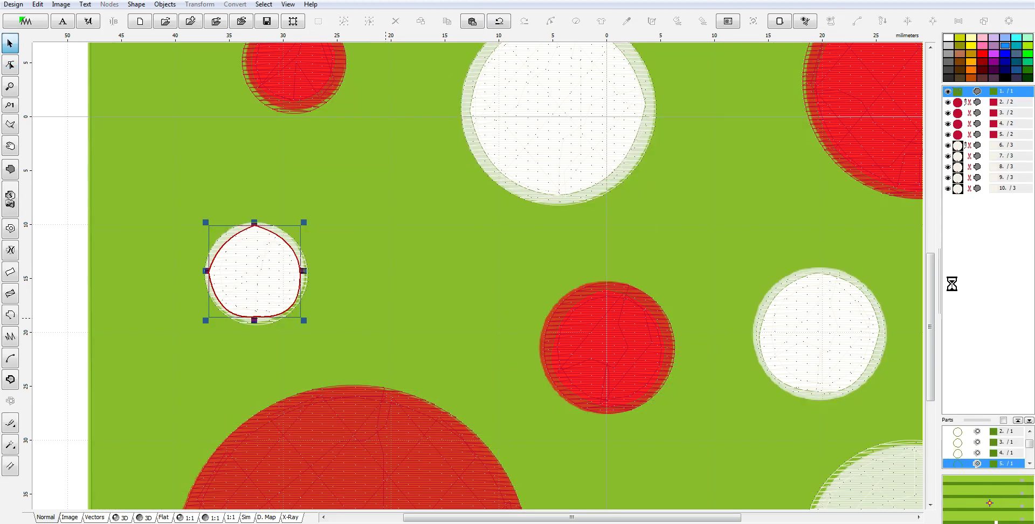
- Outline a closed four-point opening in the green box, about 32 mm across, just inside the largest red circle's edge
drag(929, 289, 952, 367)
click(12, 229)
click(405, 163)
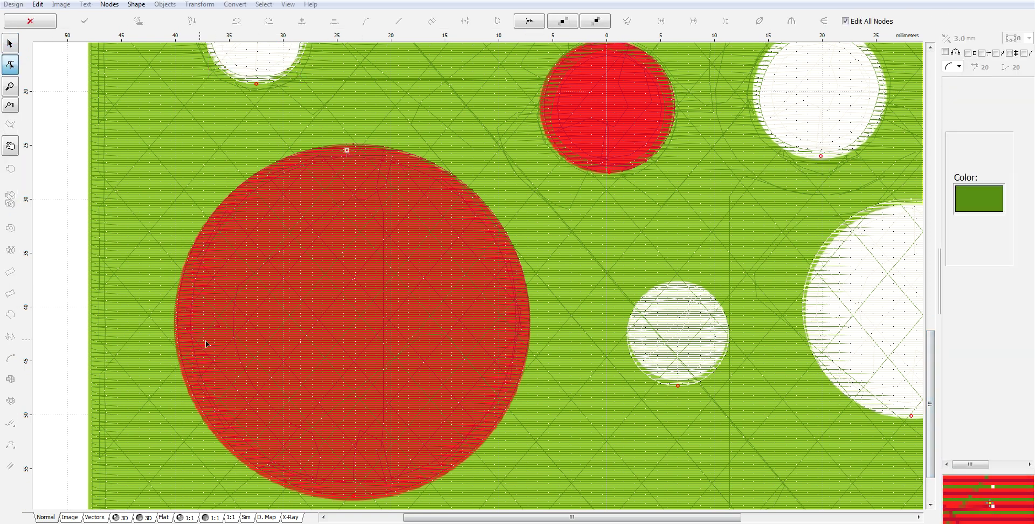
click(182, 342)
click(344, 491)
click(522, 326)
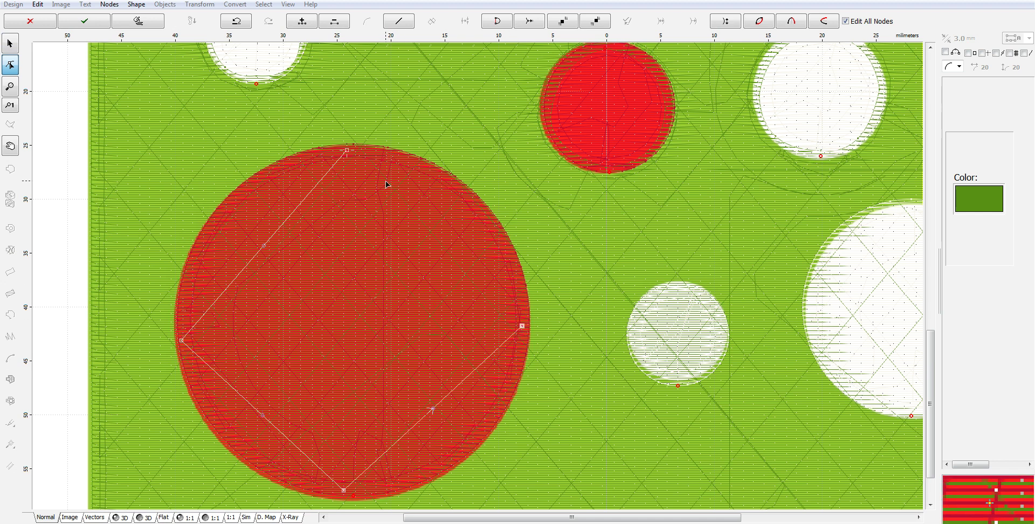
click(347, 151)
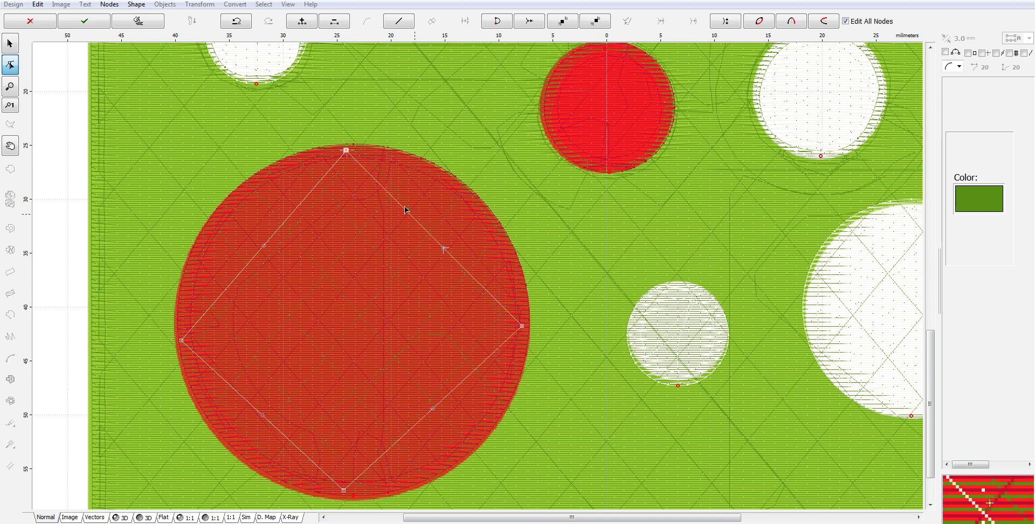
- Round the sides of the opening inside the largest red circle, and generate the stitches
drag(448, 247, 465, 210)
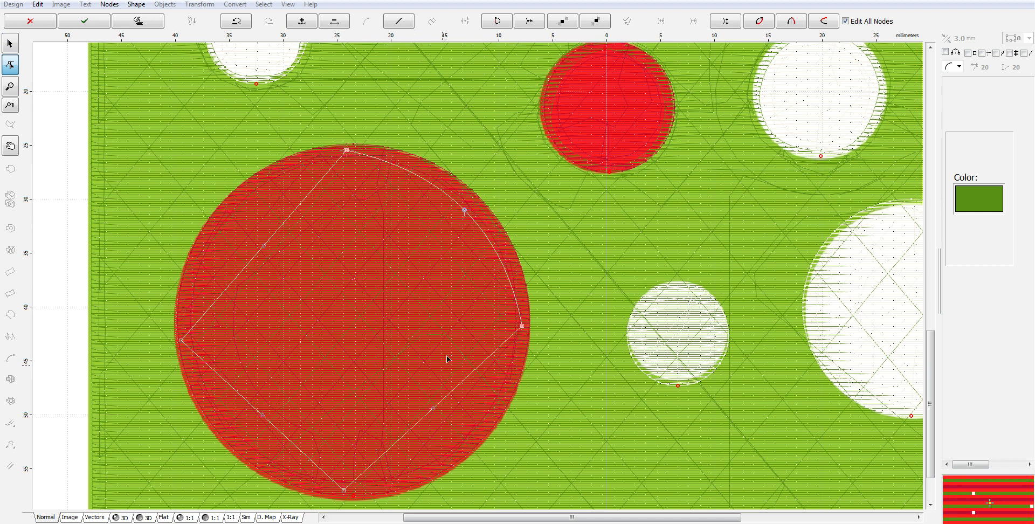
drag(431, 408, 452, 450)
drag(263, 415, 235, 438)
drag(265, 250, 232, 212)
drag(315, 238, 437, 258)
right_click(437, 258)
click(507, 277)
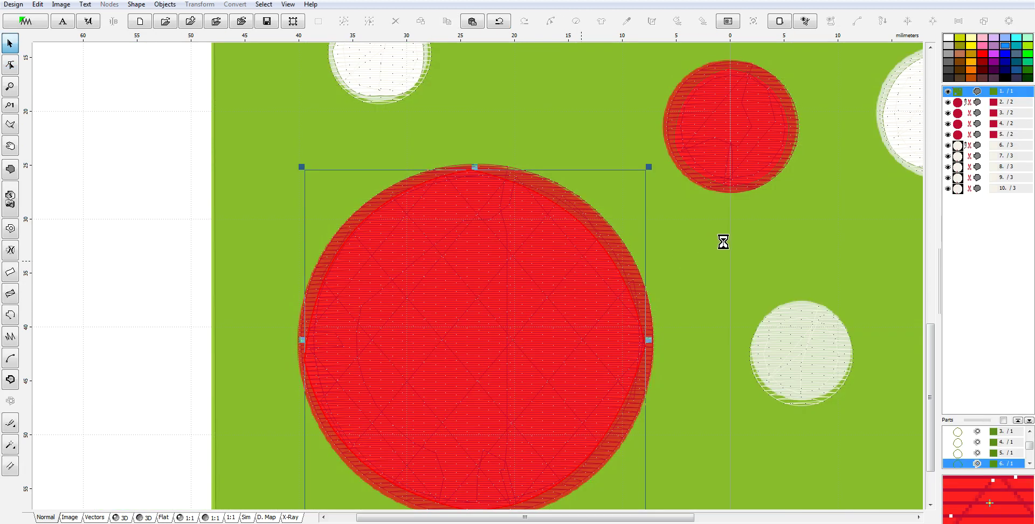
- Outline a closed four-point opening in the green box, about 8 mm across, inside the small white circle between the two large lower circles
drag(660, 517, 789, 521)
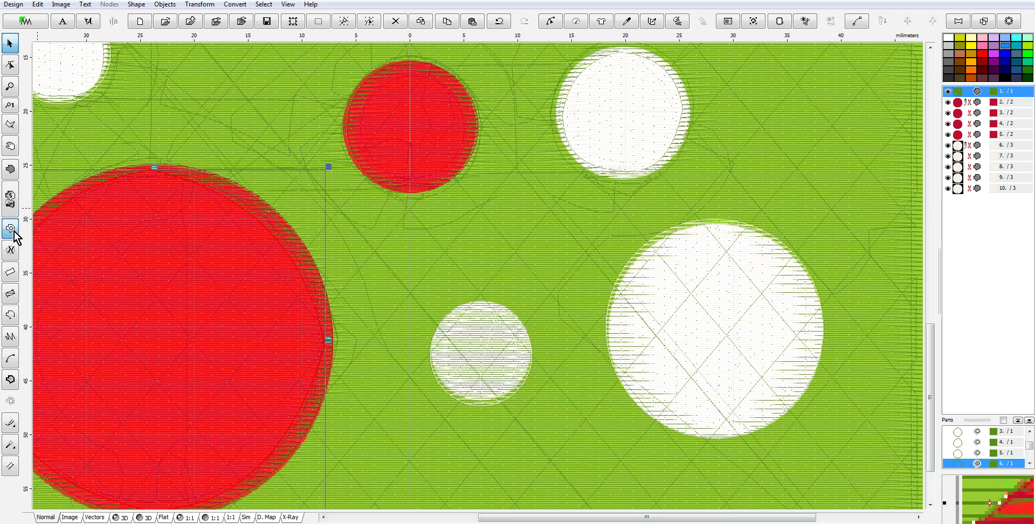
click(11, 64)
click(481, 305)
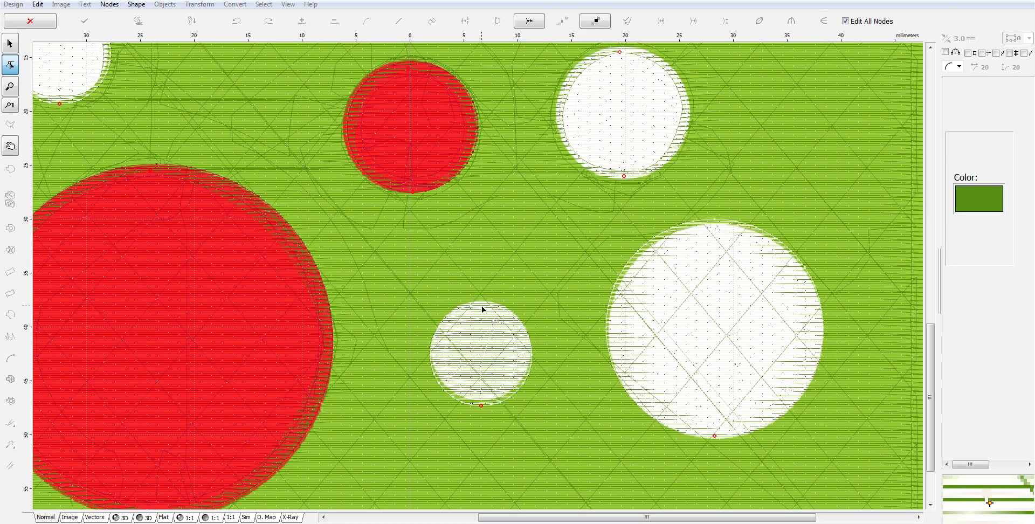
click(437, 348)
click(479, 400)
click(525, 355)
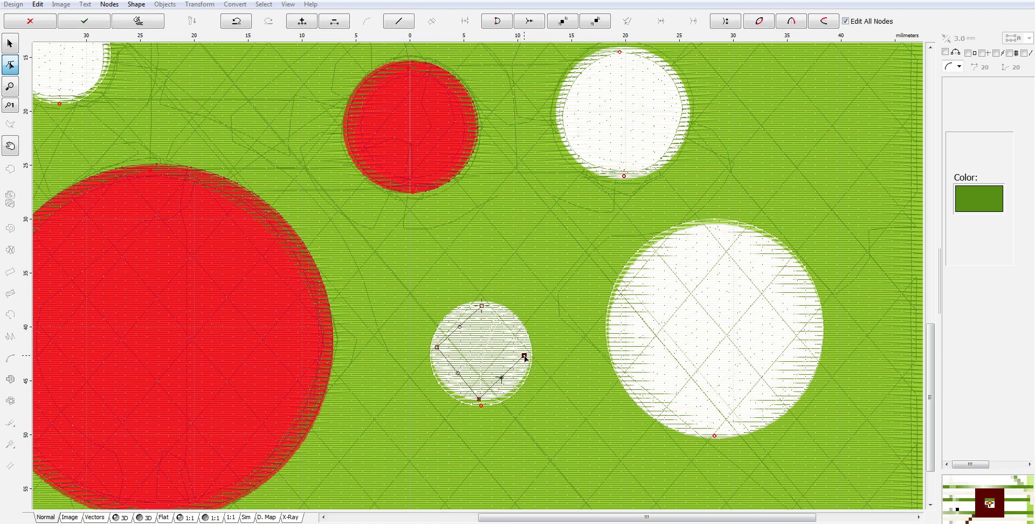
click(485, 312)
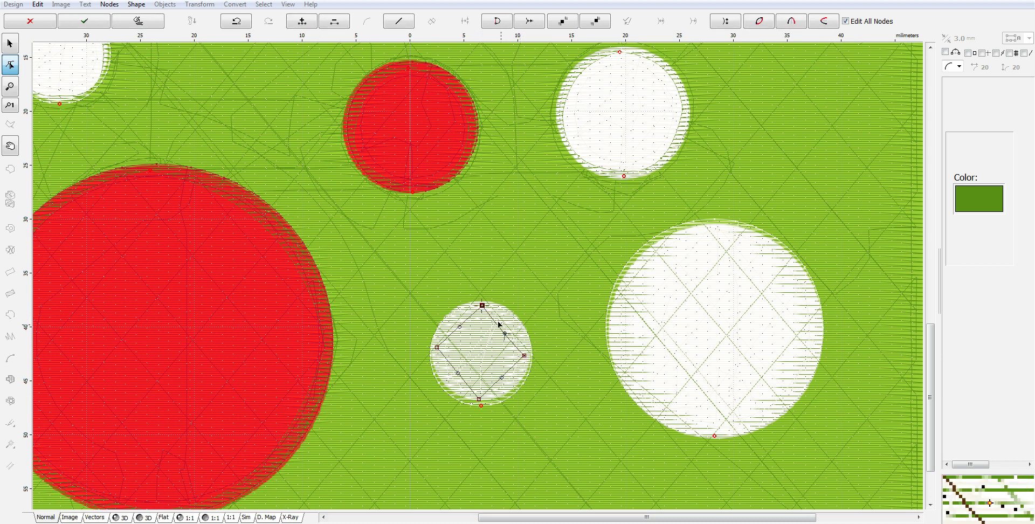
- Round the sides of the opening inside the small white circle between the large lower circles, and generate the stitches
drag(503, 335, 516, 323)
drag(506, 382, 446, 381)
drag(461, 327, 452, 319)
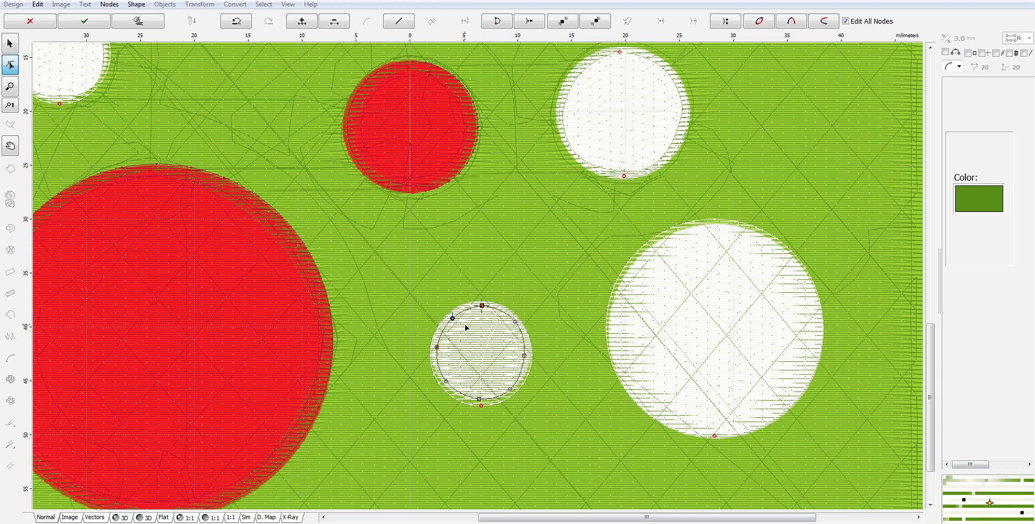
right_click(464, 327)
click(508, 344)
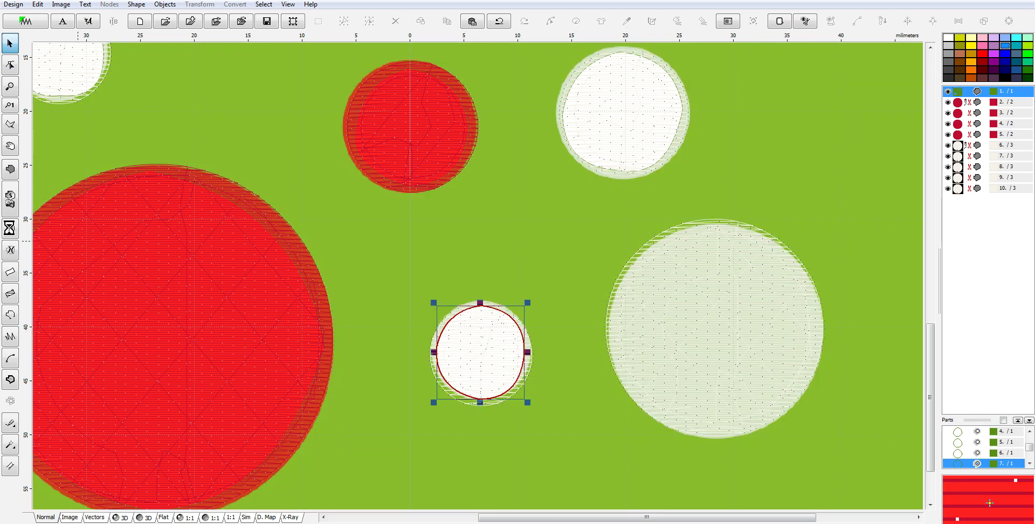
- Outline a closed four-point opening in the green box, about 19 mm across, inside the large white circle at the box's lower right
double_click(631, 231)
click(717, 227)
click(615, 332)
click(715, 431)
click(816, 340)
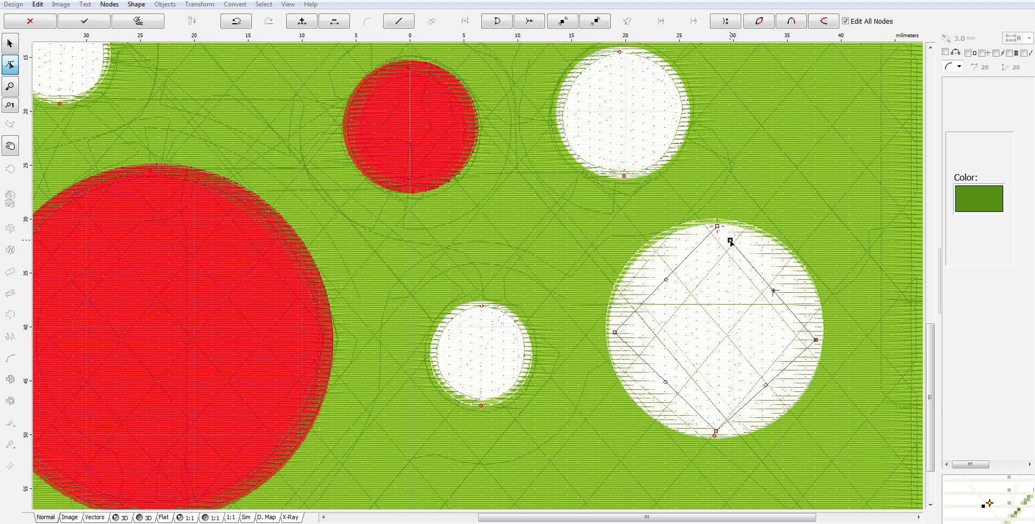
click(717, 226)
- Round the sides of the opening inside the large lower-right white circle, and generate the stitches
drag(772, 291, 786, 264)
drag(665, 288, 643, 259)
drag(666, 383, 648, 402)
drag(767, 387, 784, 402)
right_click(758, 315)
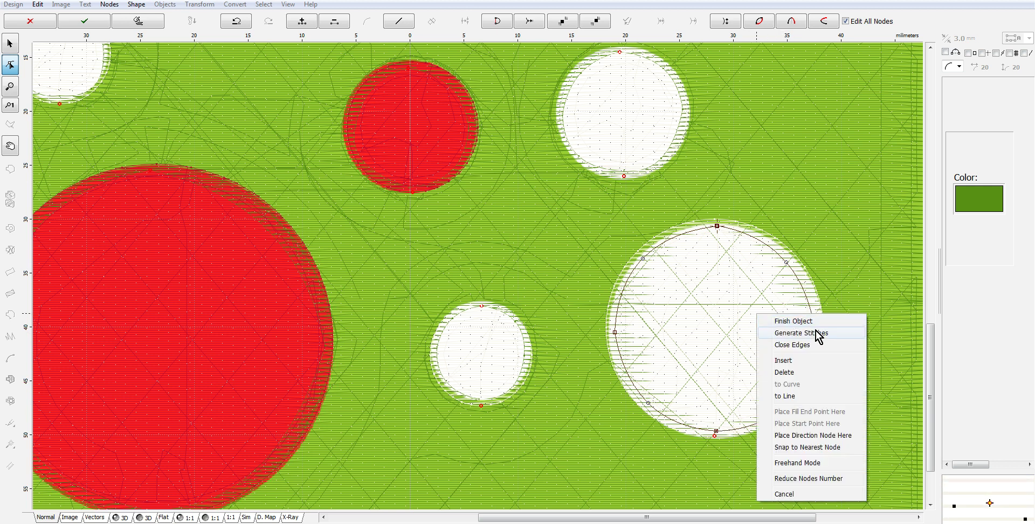
click(812, 333)
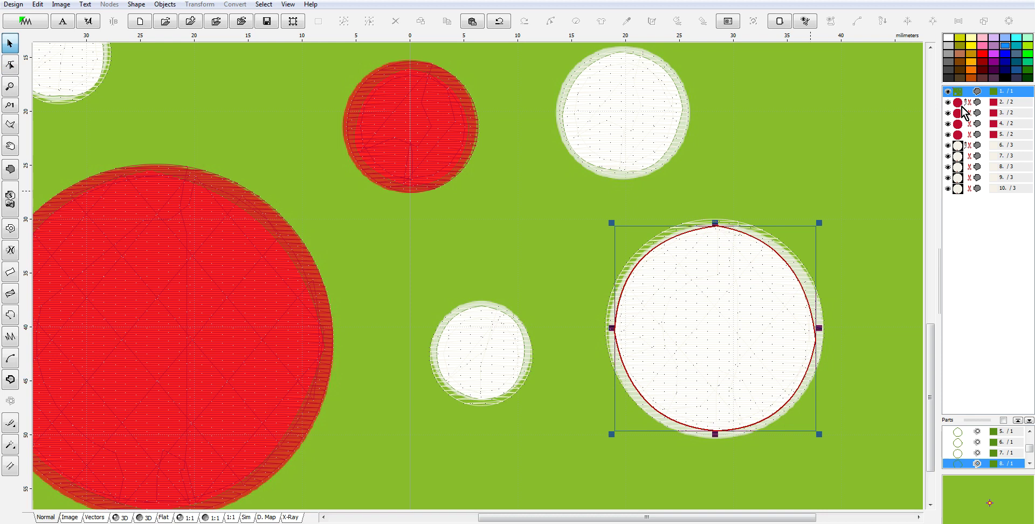
- Hide all the red and white circle objects, leaving only the green box shown
click(962, 102)
shift+click(959, 189)
right_click(957, 190)
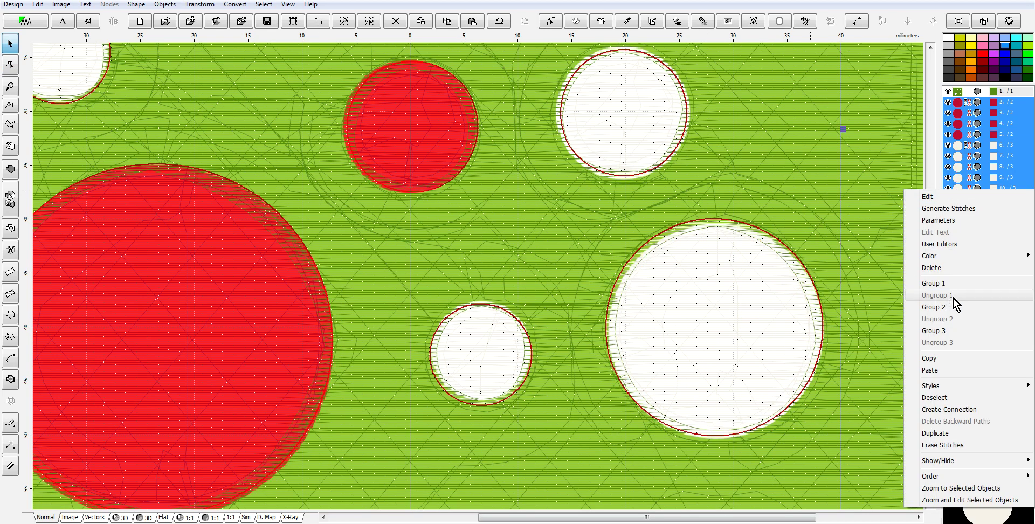
mouse_move(955, 463)
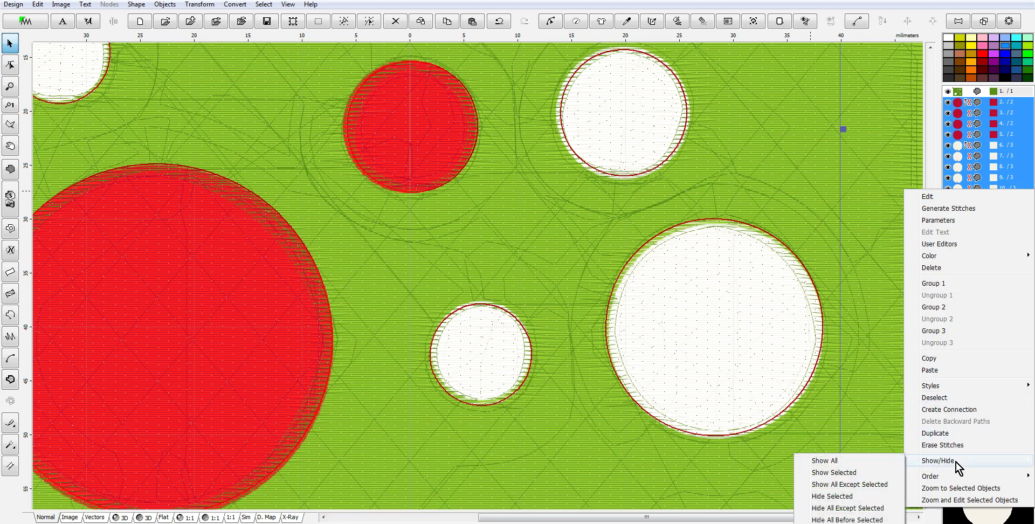
click(841, 496)
- Show the green box in the 3D stitch view and inspect its round openings
scroll(713, 157, down, 2)
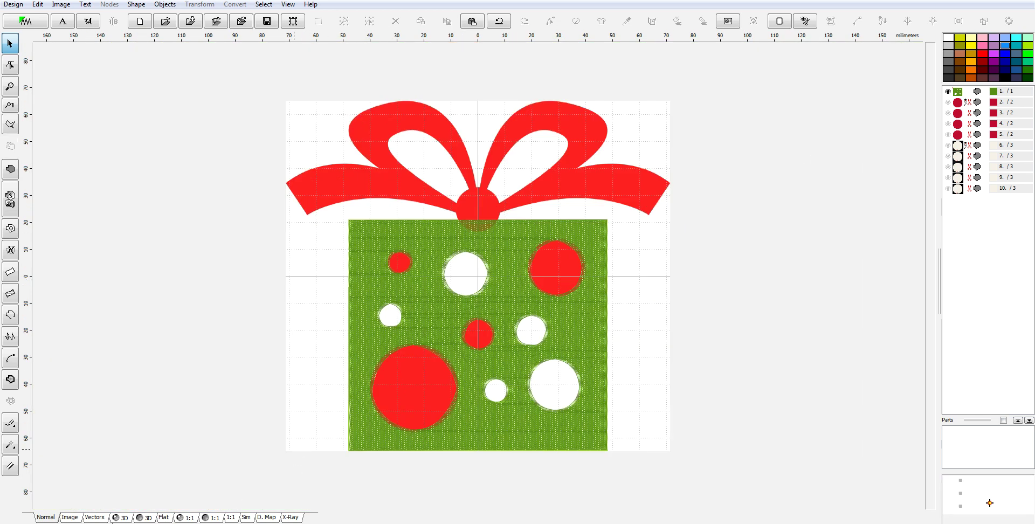
click(123, 518)
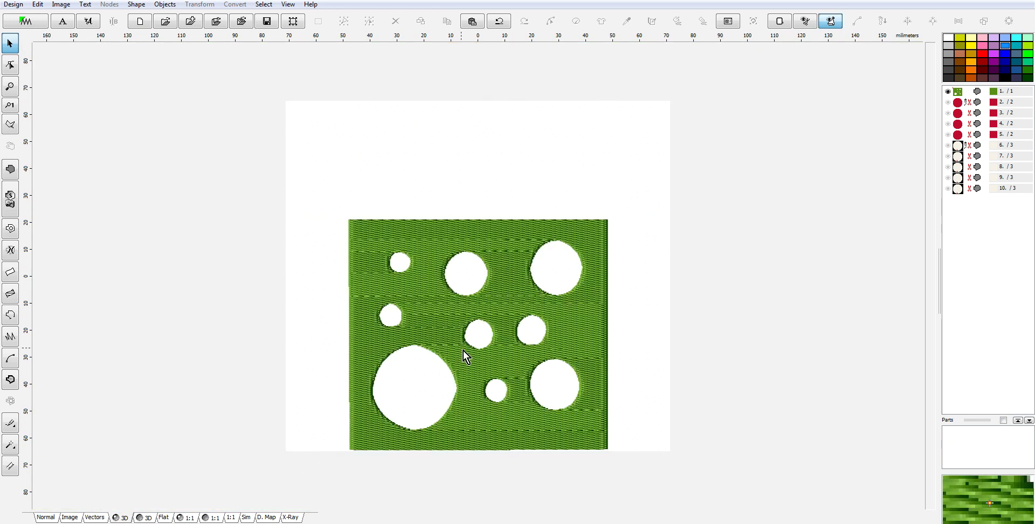
scroll(458, 351, up, 1)
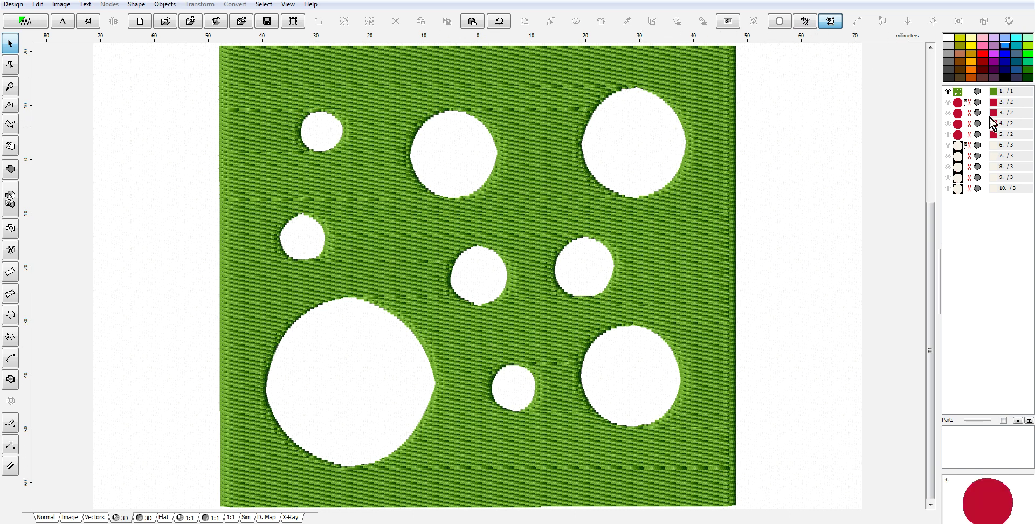
- Set the green box's fill angle to 15° and regenerate its stitches
click(962, 94)
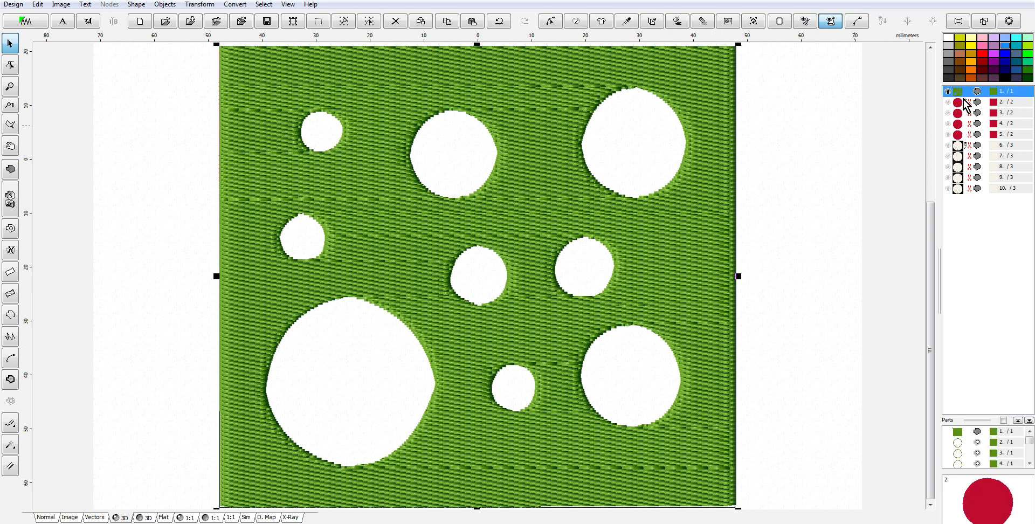
right_click(961, 95)
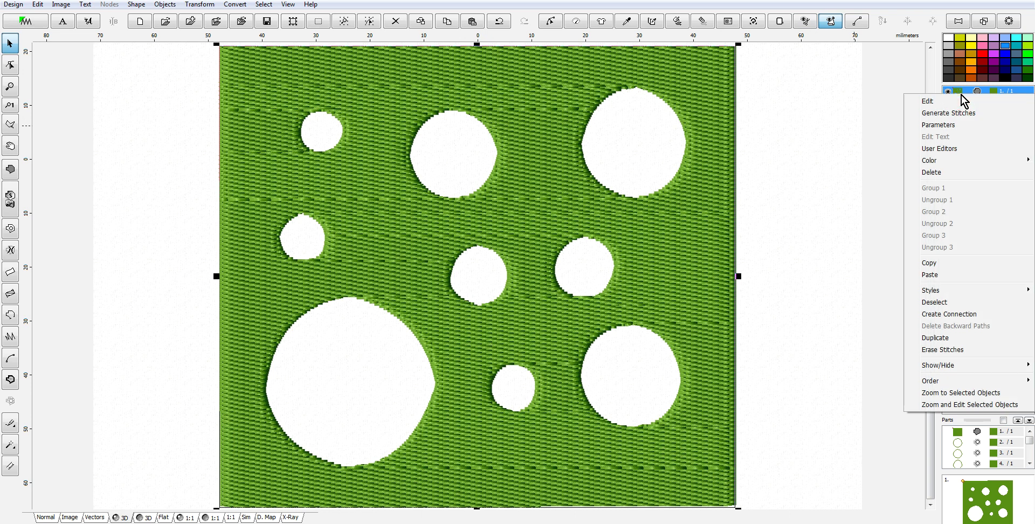
click(950, 129)
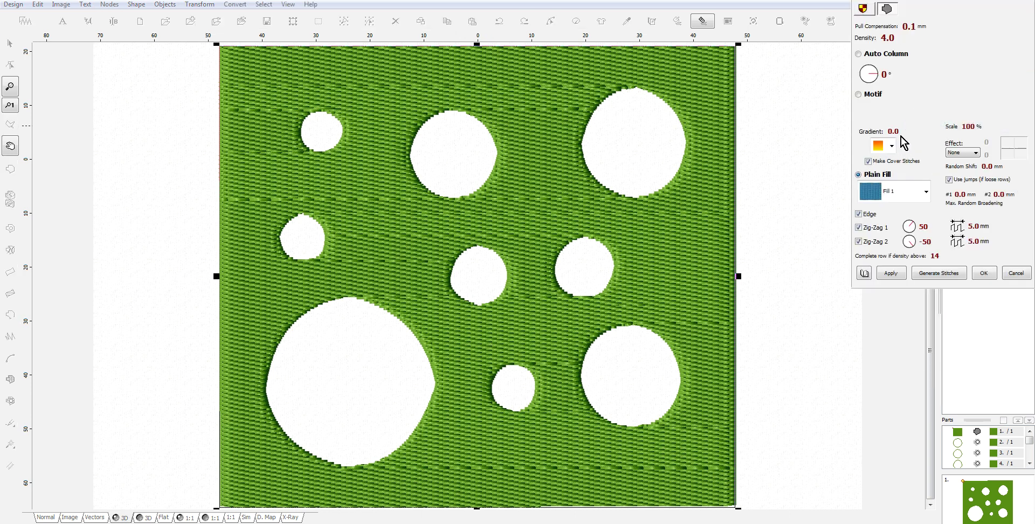
drag(875, 75, 879, 70)
click(948, 273)
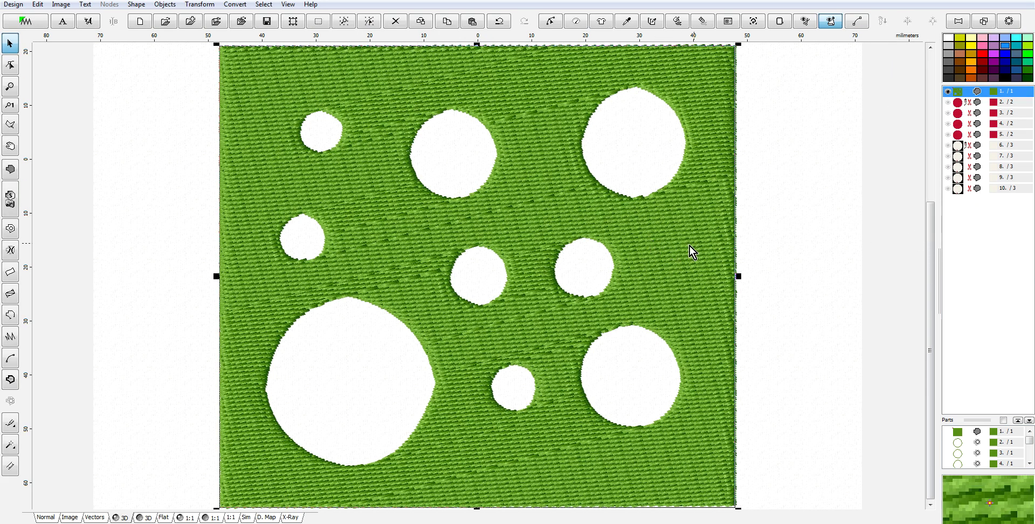
- Change the green box's plain fill pattern to Fill 2 and regenerate its stitches
right_click(961, 95)
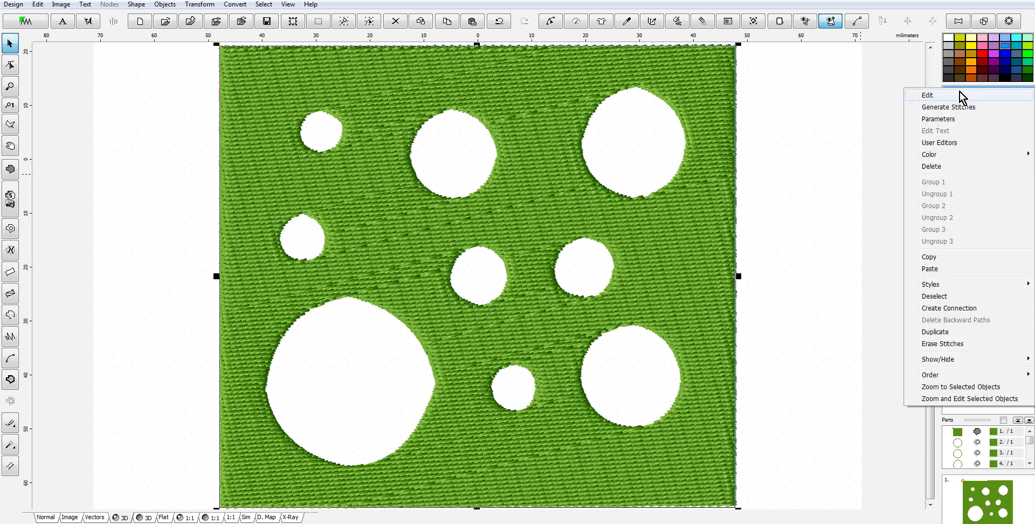
click(955, 120)
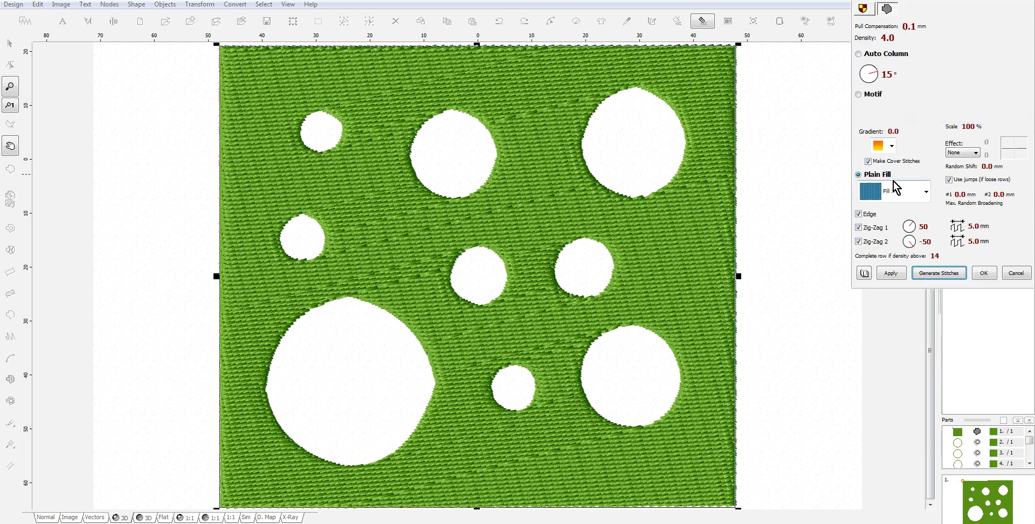
click(926, 191)
click(884, 234)
click(941, 274)
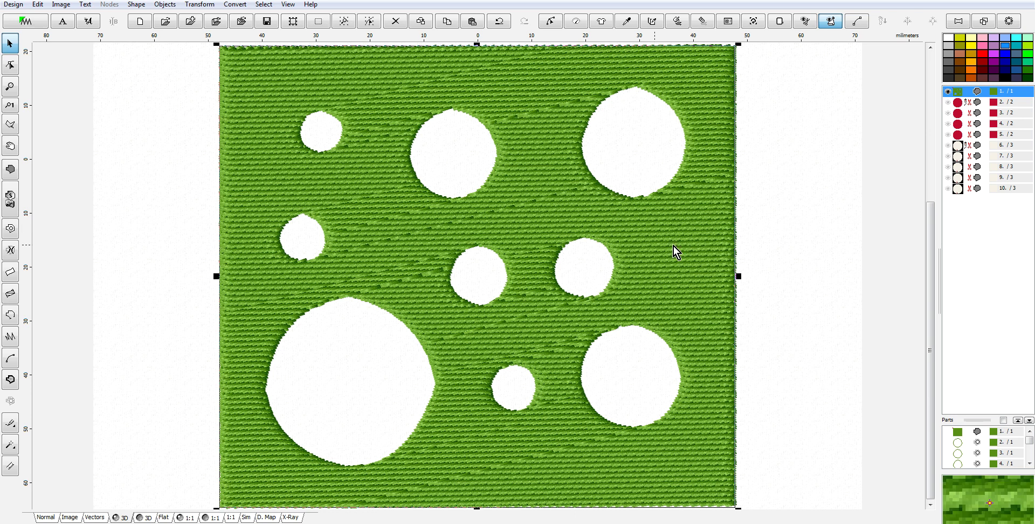
- Set the green box's fill angle to 7° and regenerate its stitches
scroll(560, 258, down, 1)
right_click(600, 240)
click(634, 261)
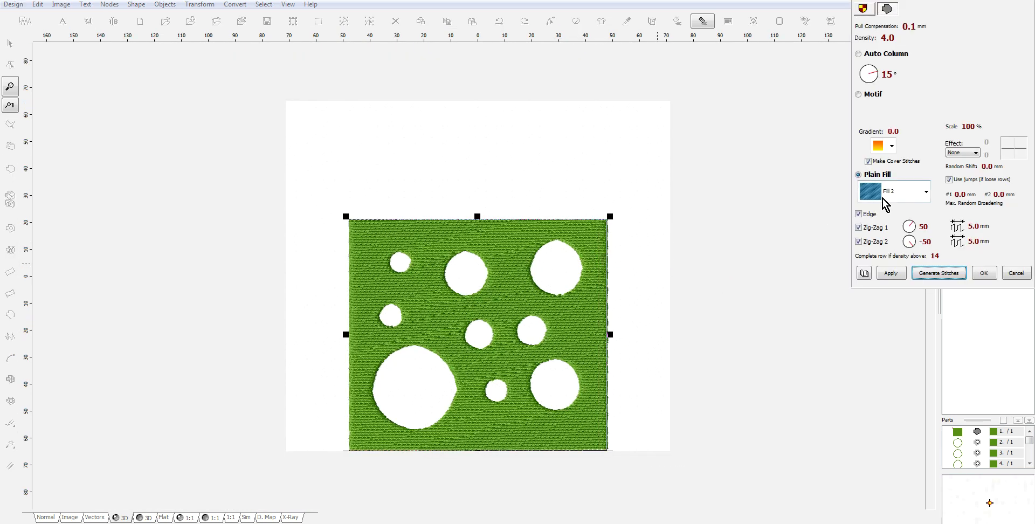
drag(878, 71, 877, 72)
mouse_move(888, 82)
mouse_down()
mouse_move(887, 91)
mouse_move(889, 80)
mouse_up()
click(939, 273)
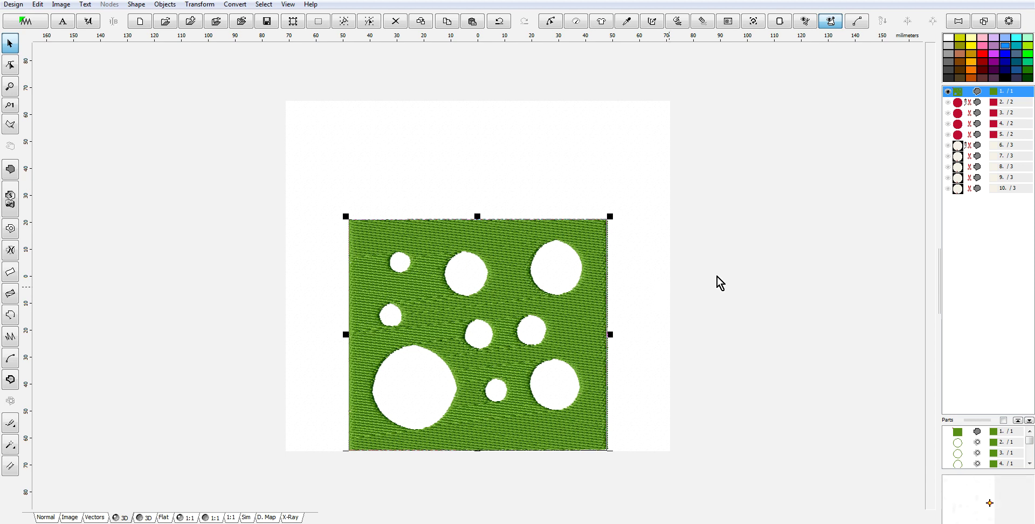
- Turn off the green box's Zig-Zag 2 underlay, set the Zig-Zag 1 spacing to 3.0 mm, and regenerate the stitches
right_click(962, 97)
click(952, 123)
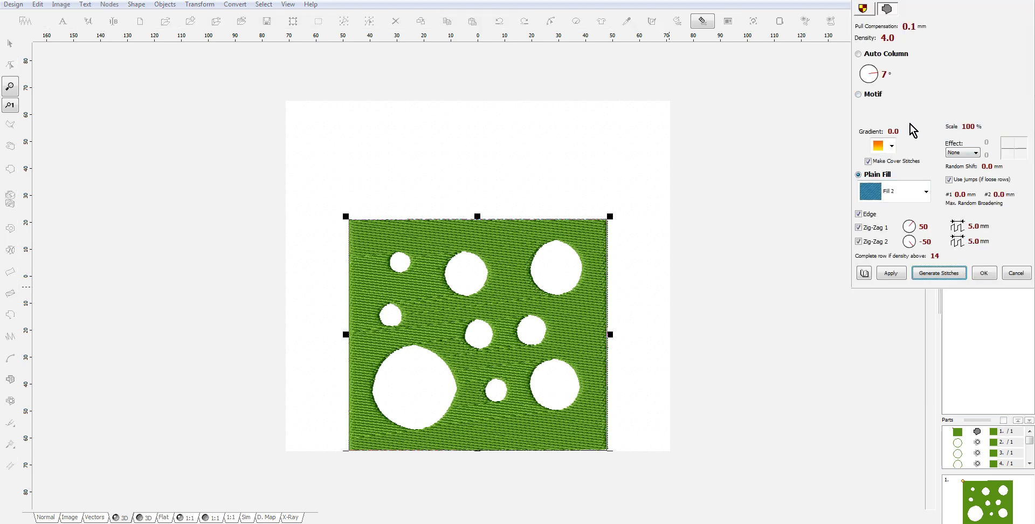
click(859, 241)
click(956, 227)
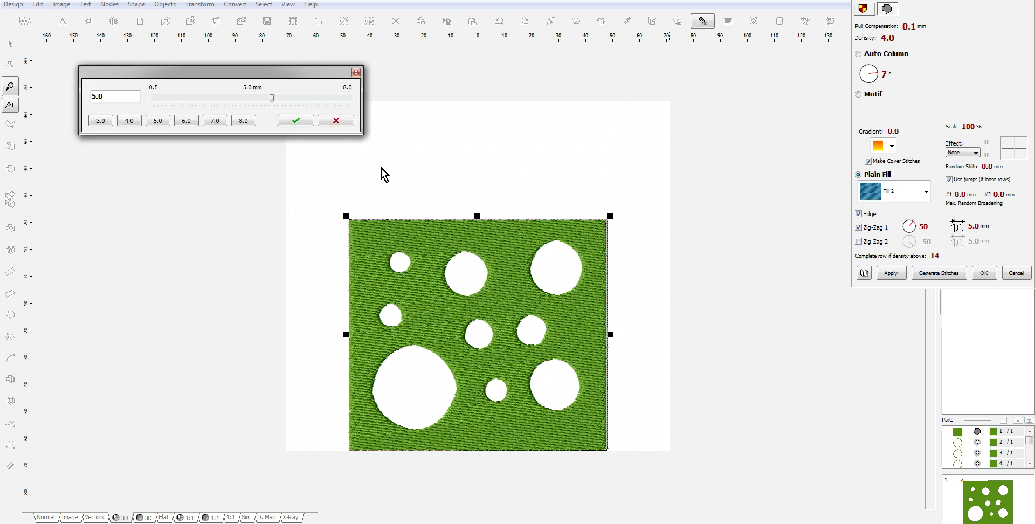
click(295, 121)
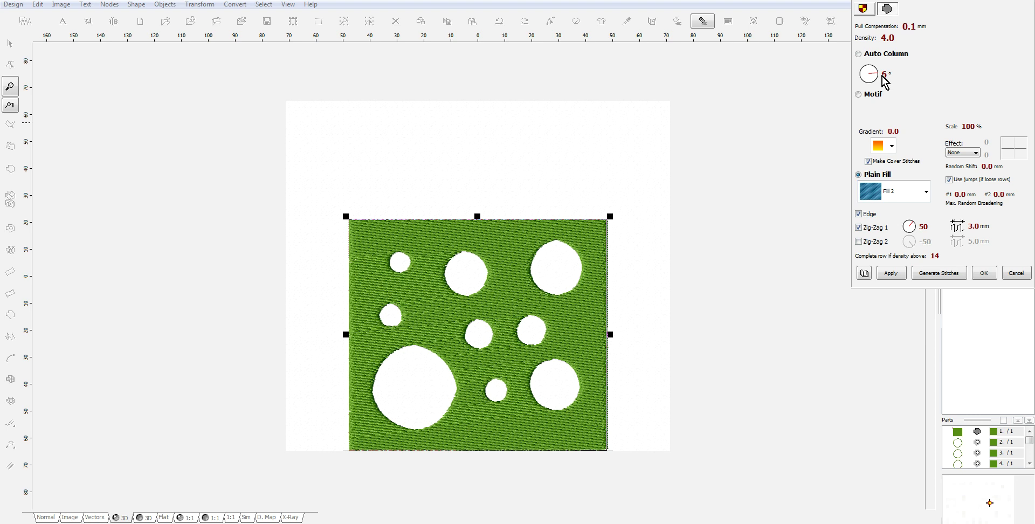
click(937, 273)
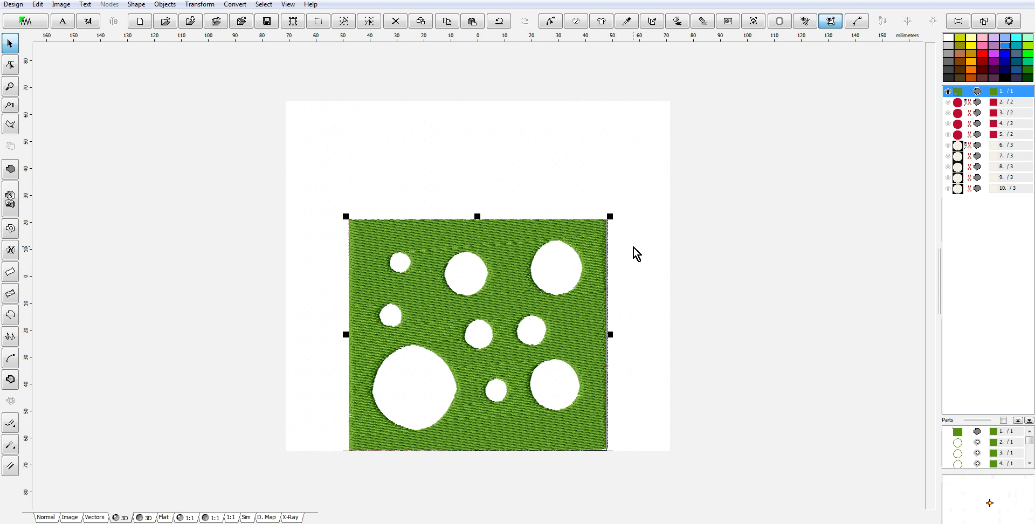
- Show all the hidden red and white dots again and switch to the normal view with the clipart image behind the stitches
click(959, 147)
right_click(959, 147)
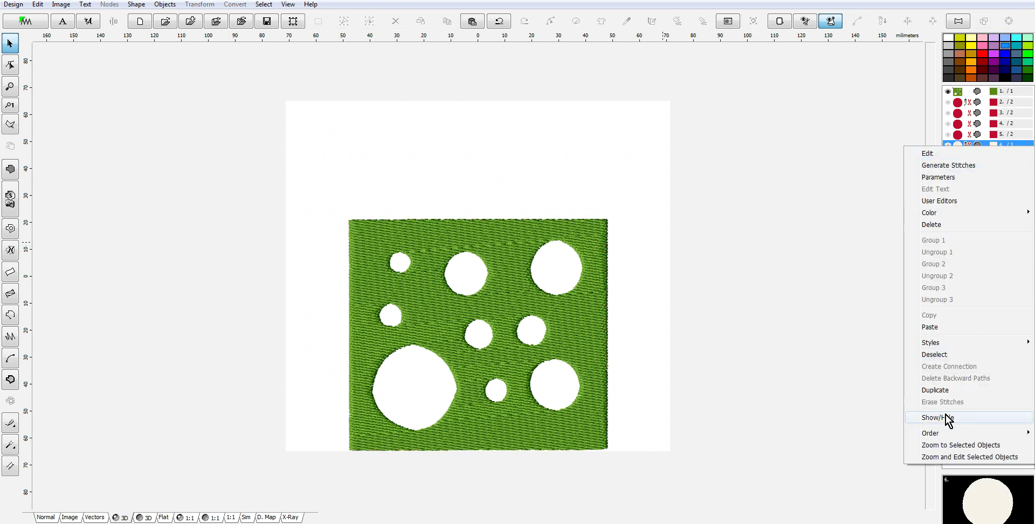
mouse_move(947, 418)
click(839, 415)
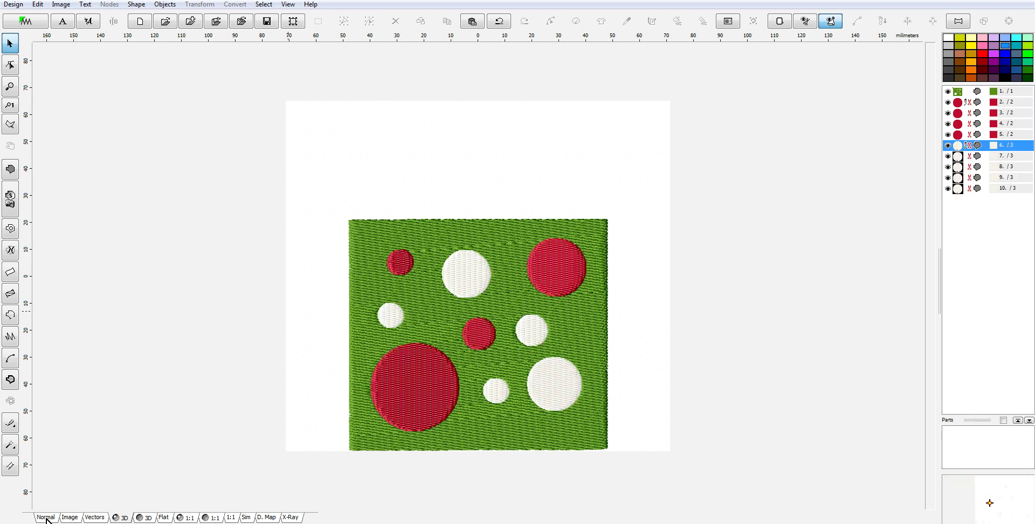
click(79, 517)
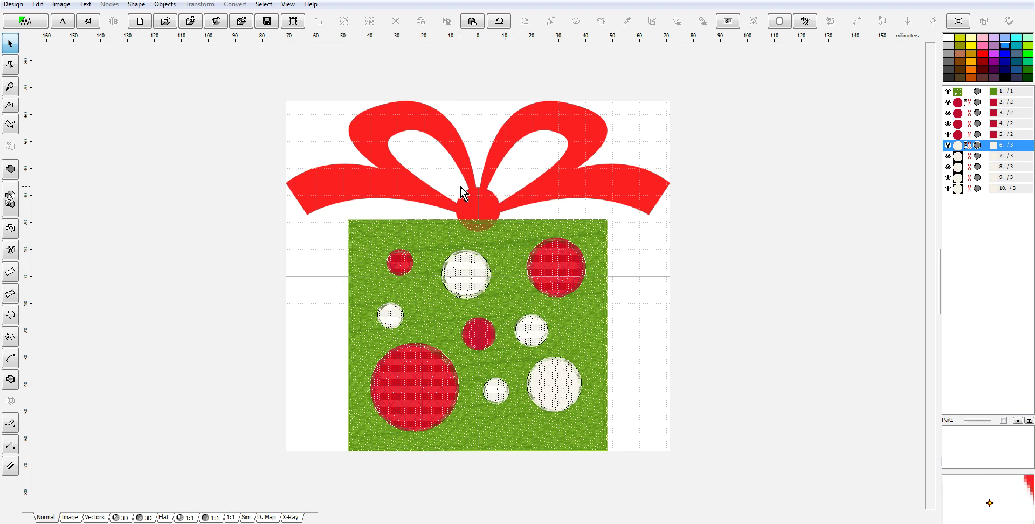
- Trace the left ribbon tail as a fill object from the bow knot around its curved edges and straight end
click(10, 171)
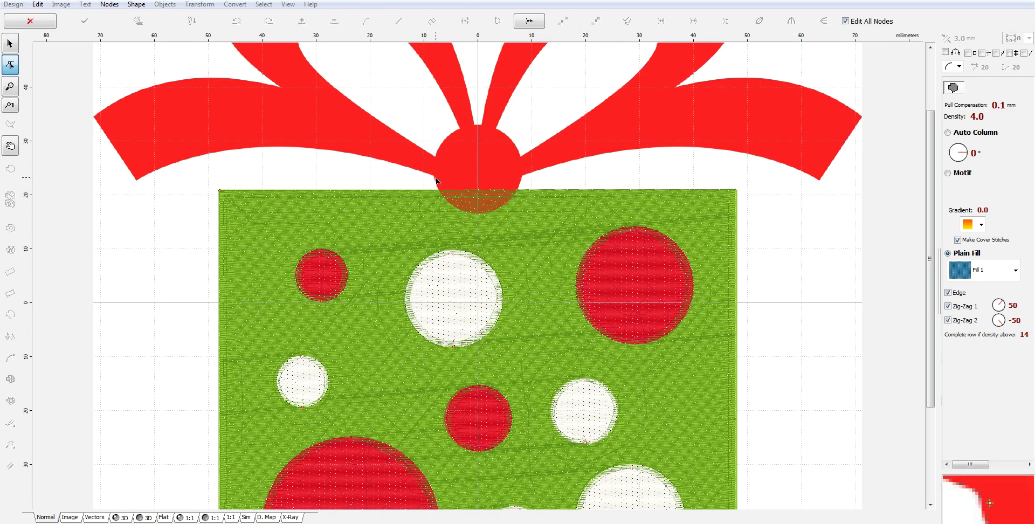
click(441, 178)
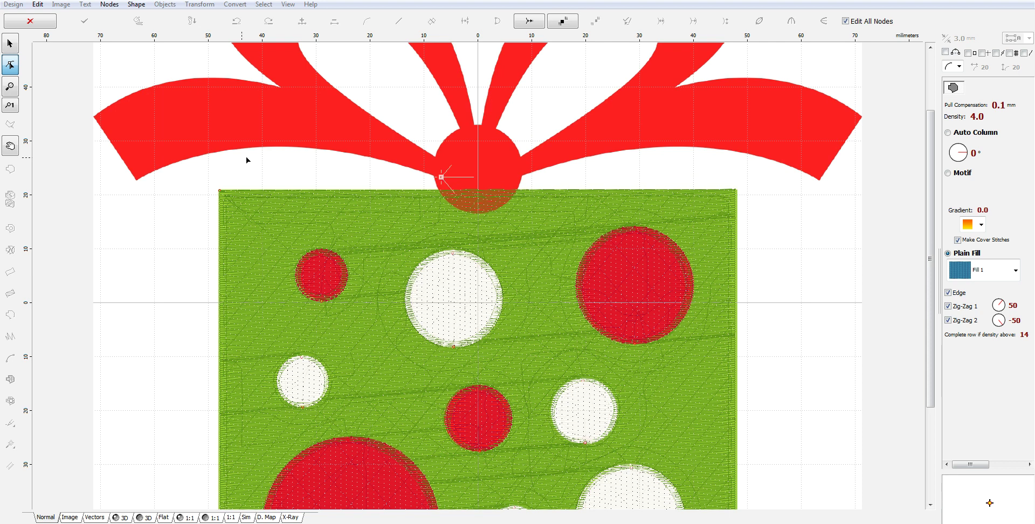
click(138, 179)
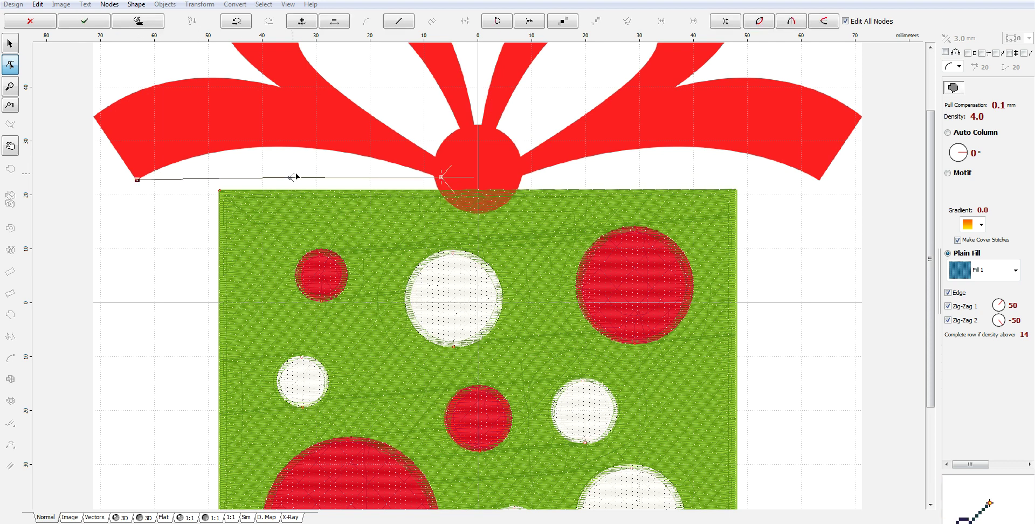
drag(294, 181, 270, 150)
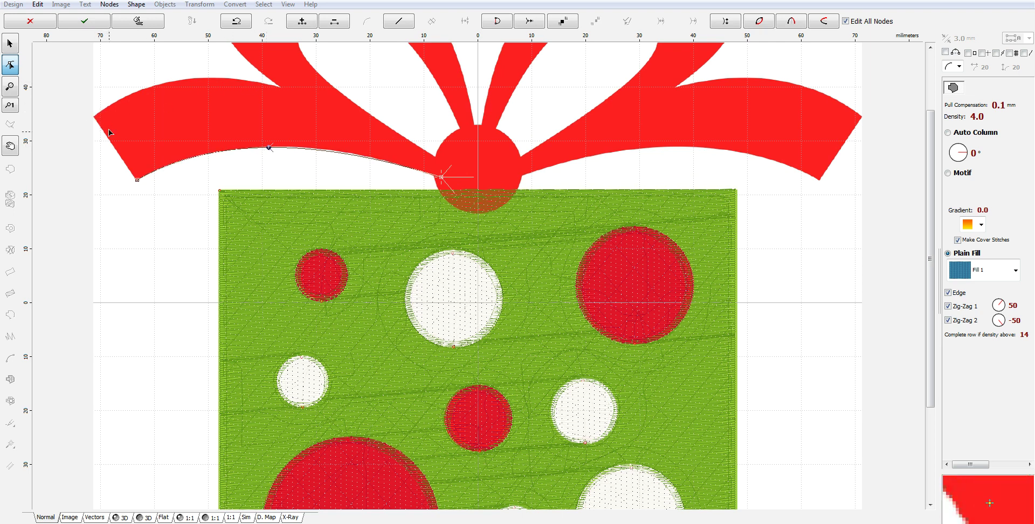
drag(101, 123, 96, 119)
click(284, 88)
drag(190, 106, 182, 79)
click(440, 175)
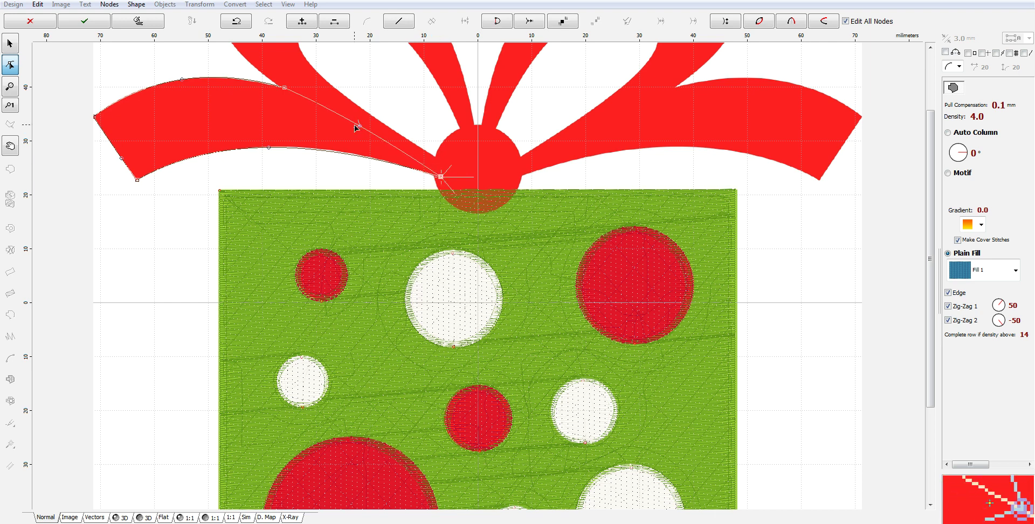
- Turn off the left ribbon tail's Zig-Zag 2 underlay, set the Zig-Zag 1 spacing to 3.0 mm, and generate its stitches
click(948, 321)
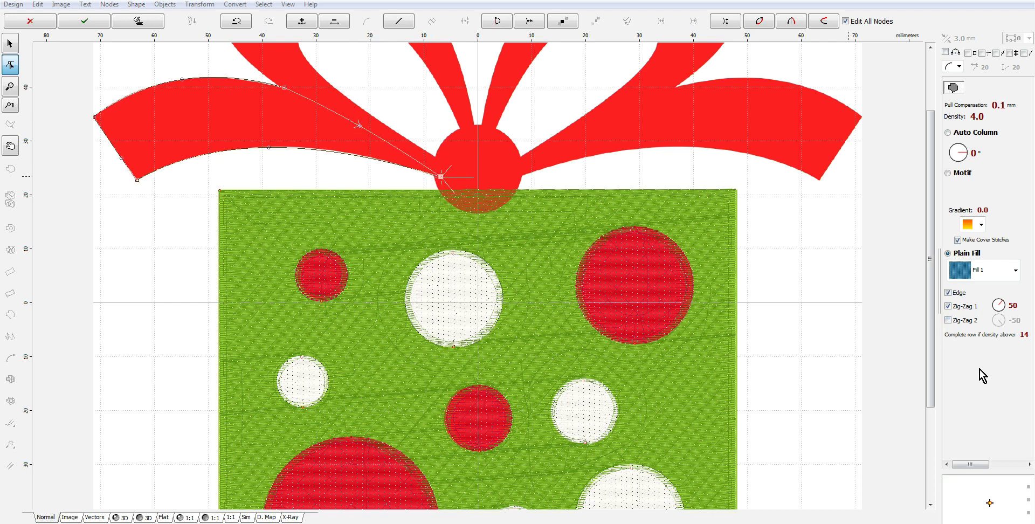
click(1007, 464)
click(959, 305)
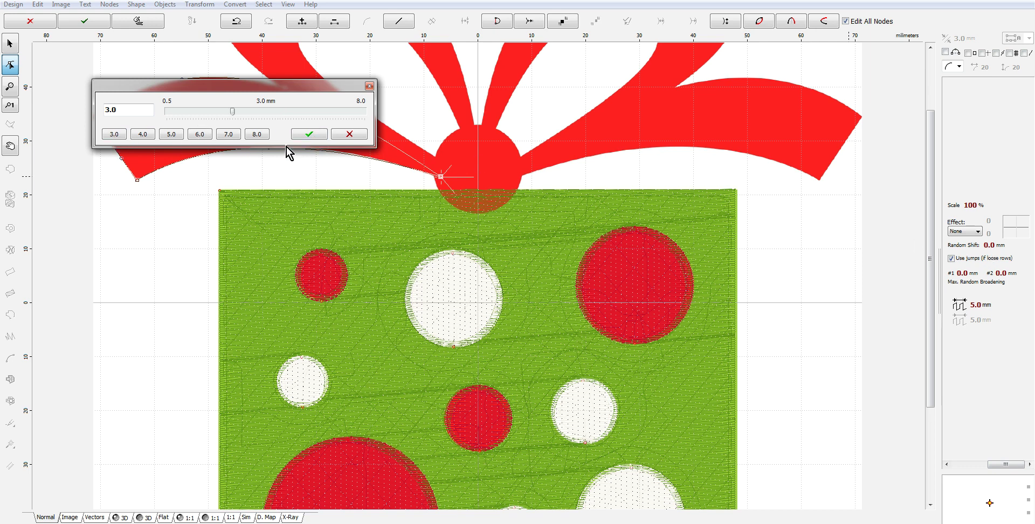
click(309, 134)
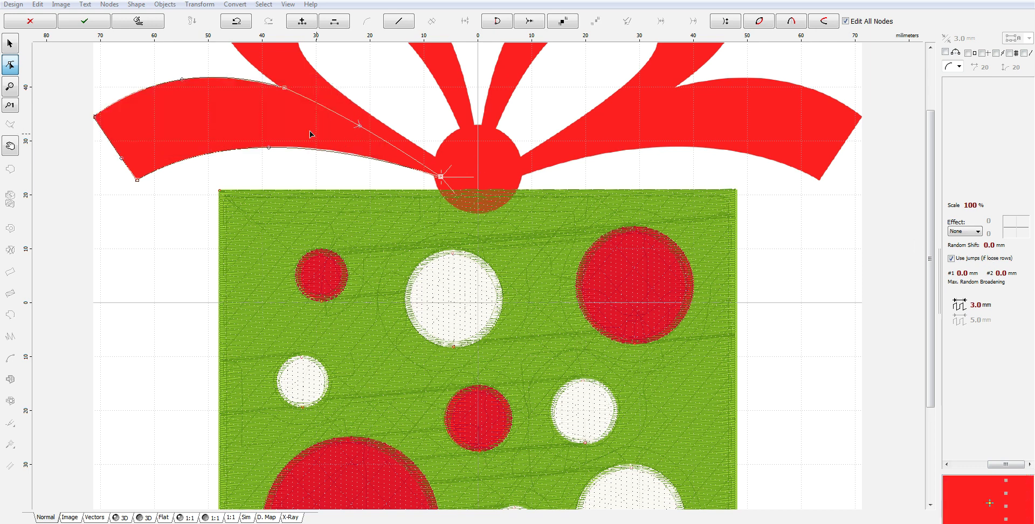
right_click(381, 155)
click(427, 169)
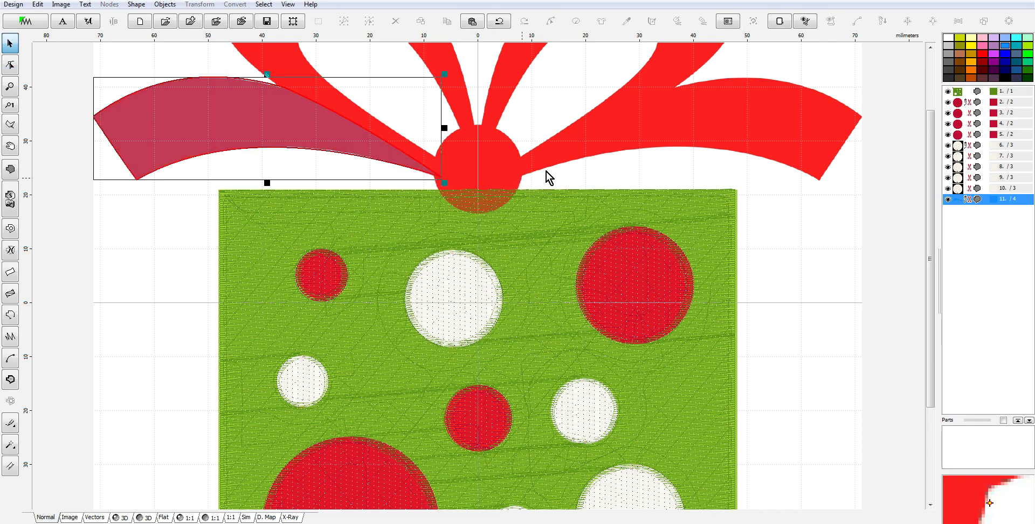
- Start a fill object for the left bow loop, tracing its outer edge from the knot along the tail and over the loop's top
click(12, 170)
click(438, 177)
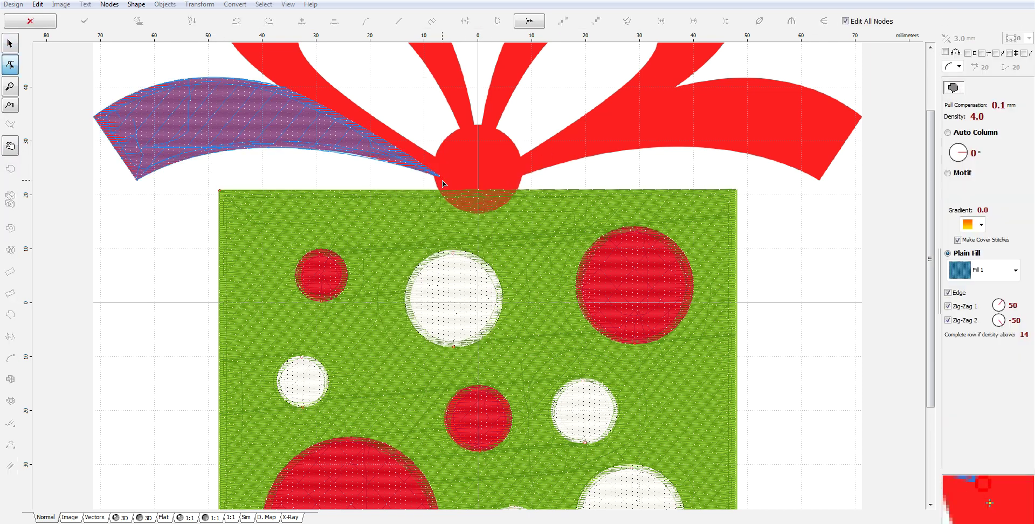
click(266, 76)
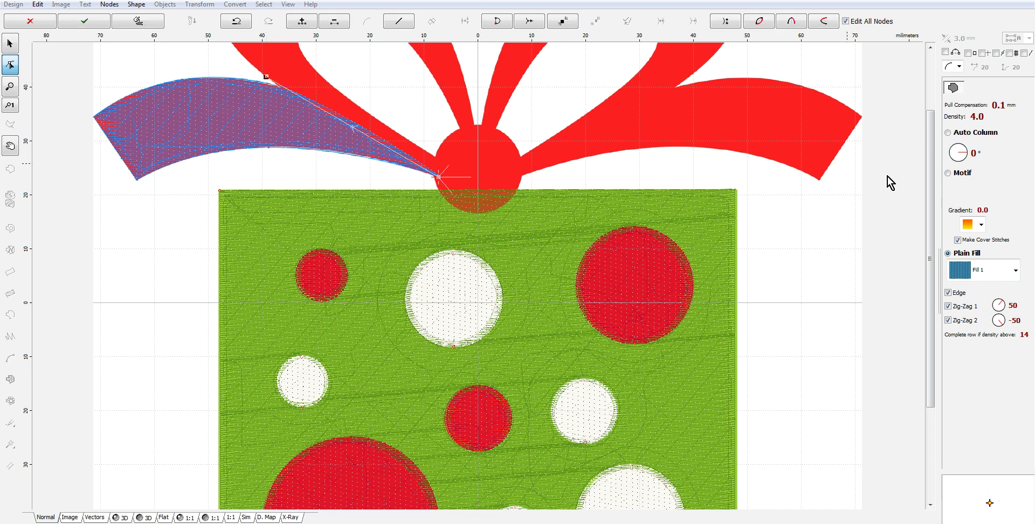
drag(931, 190, 931, 126)
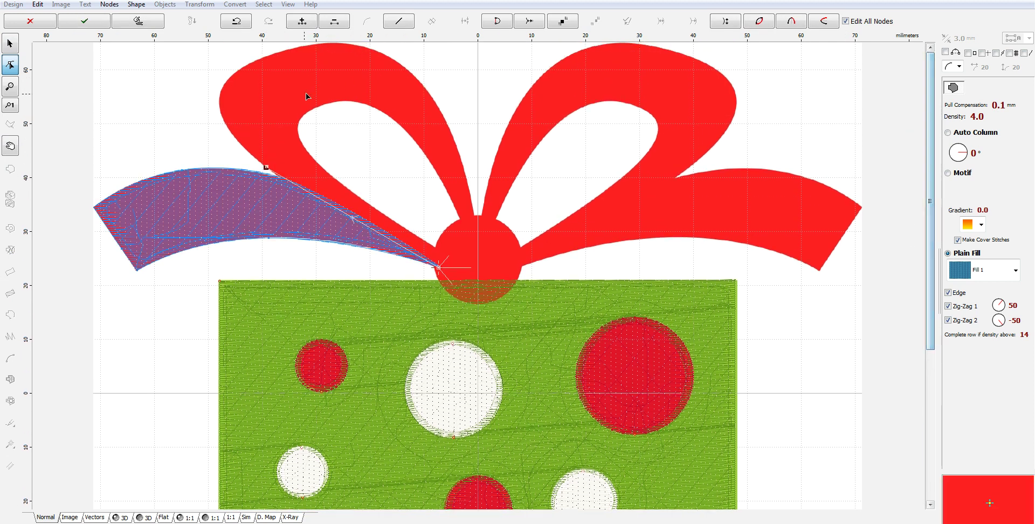
click(218, 111)
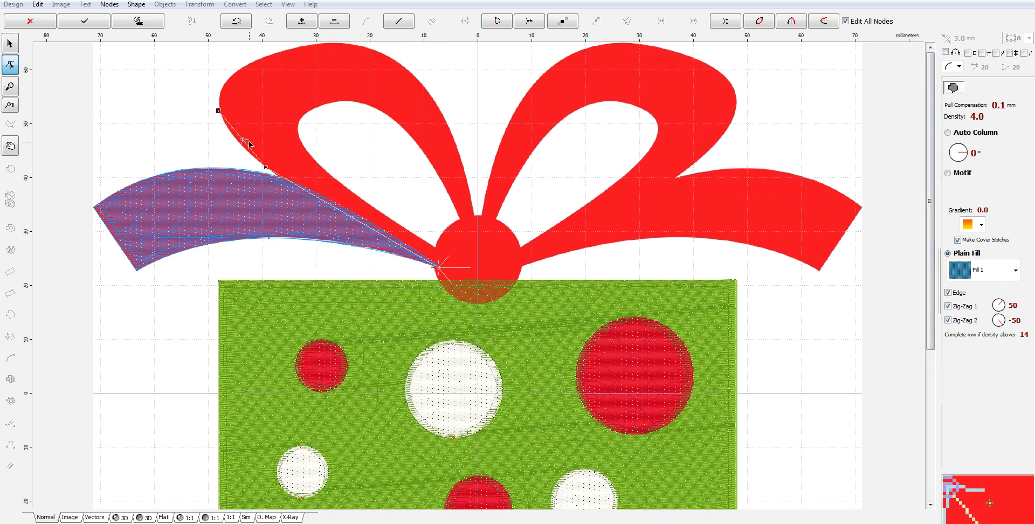
click(236, 139)
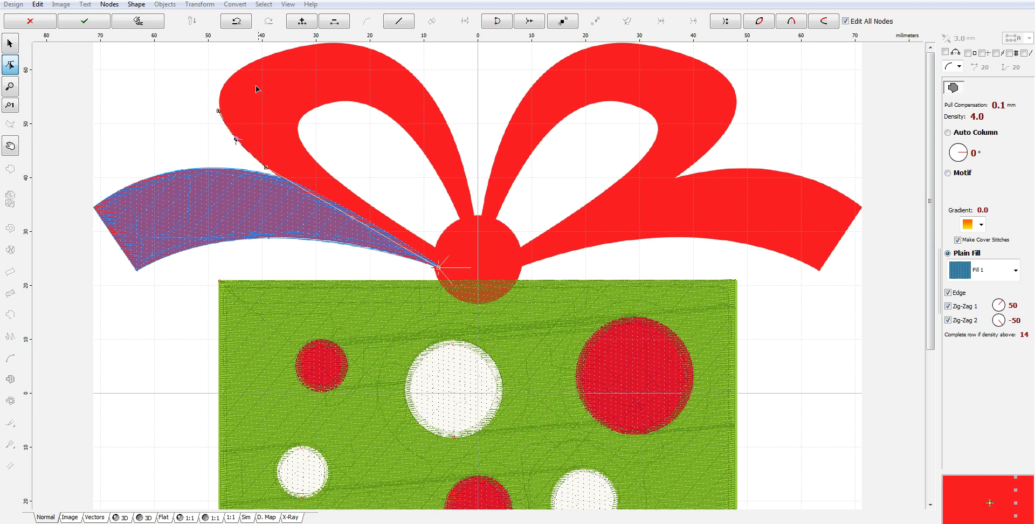
click(264, 56)
click(225, 81)
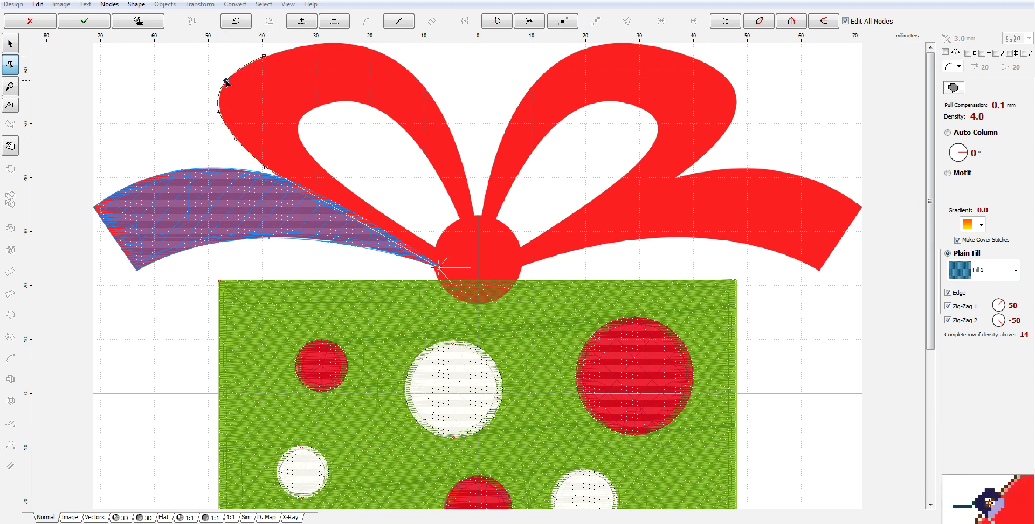
click(400, 63)
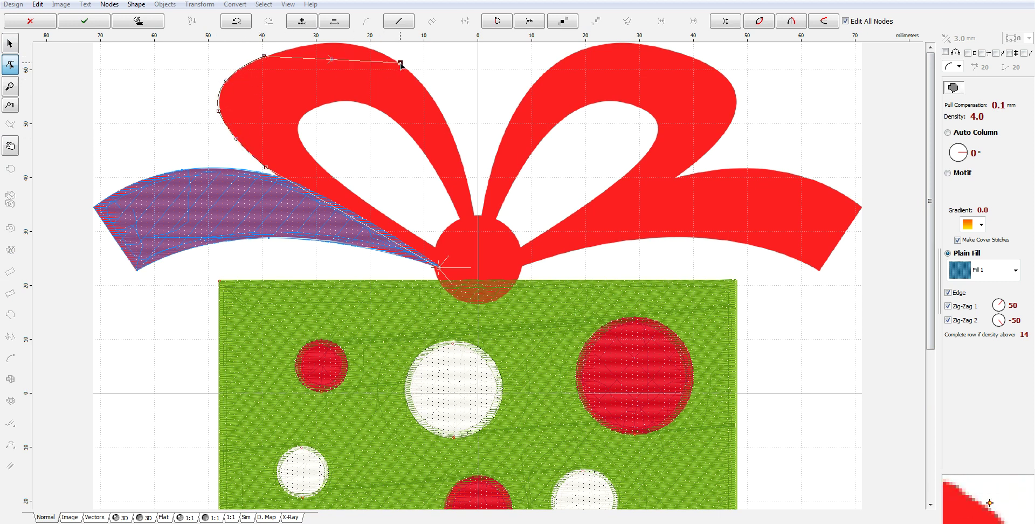
click(334, 44)
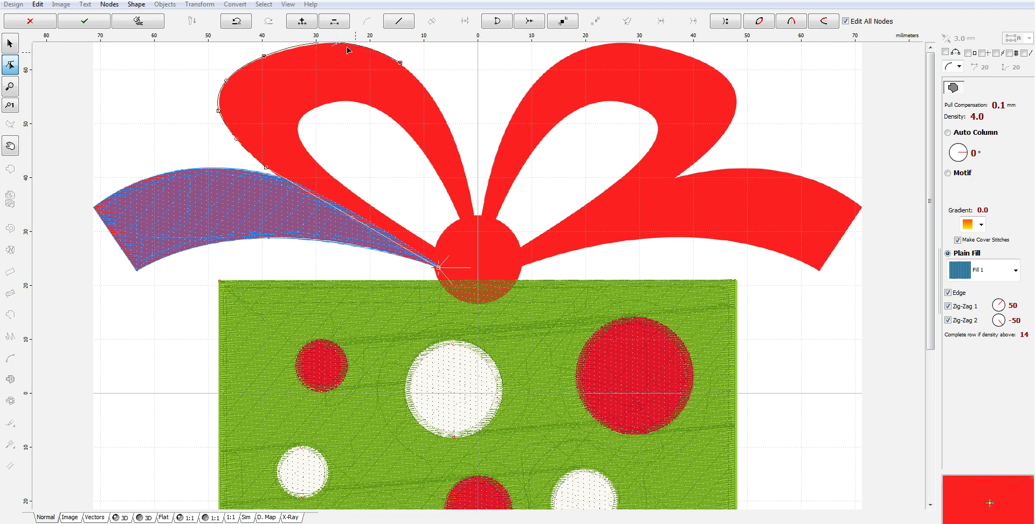
- Continue the left bow loop's outer edge down into the knot and place the fill end point there
right_click(461, 158)
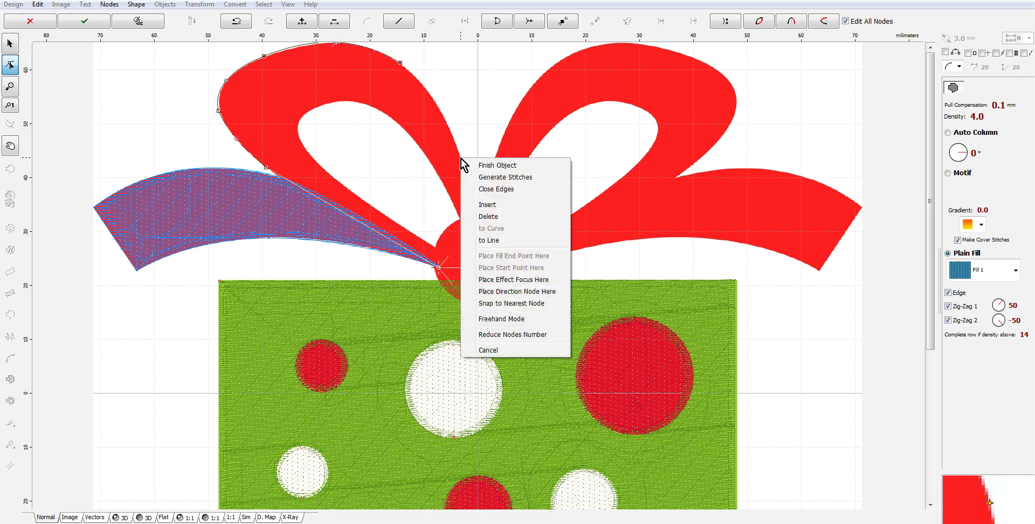
click(452, 129)
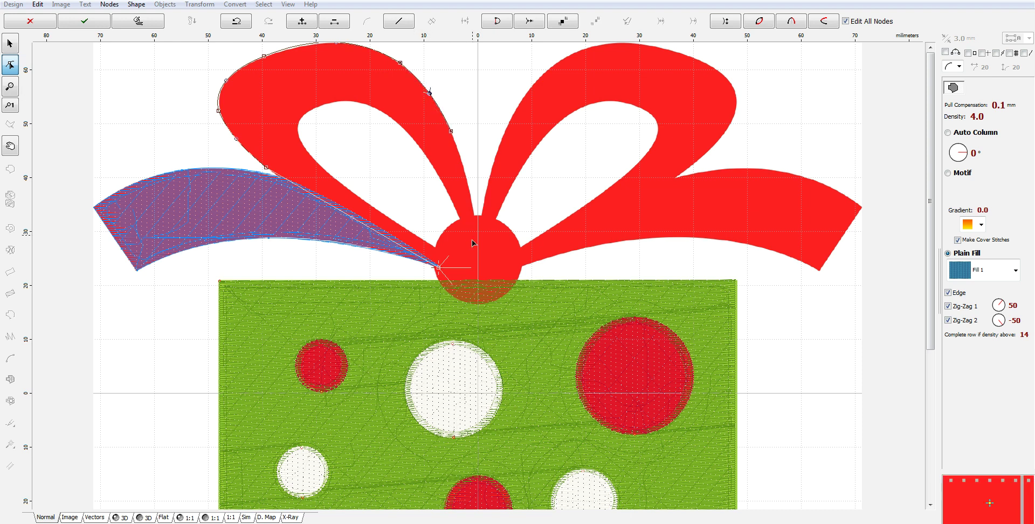
click(476, 222)
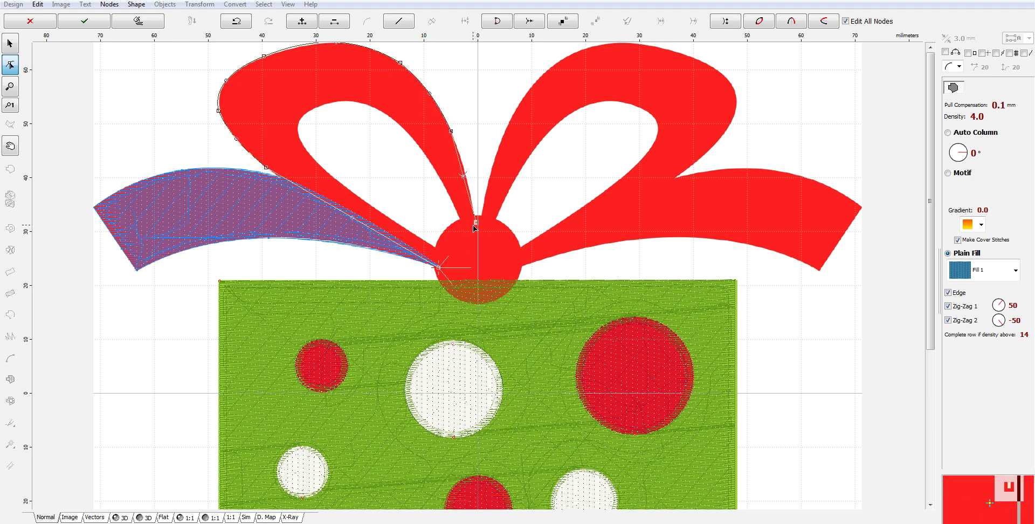
right_click(477, 222)
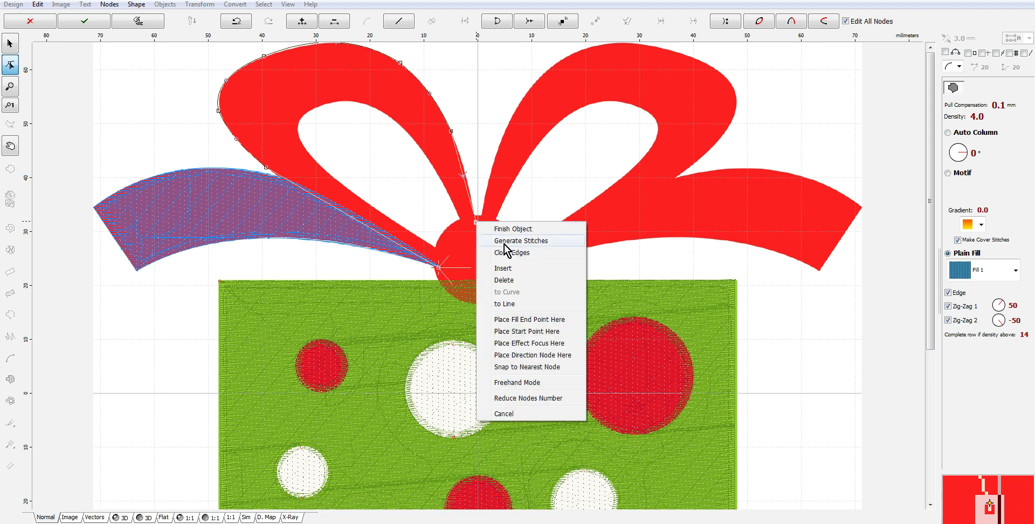
click(532, 320)
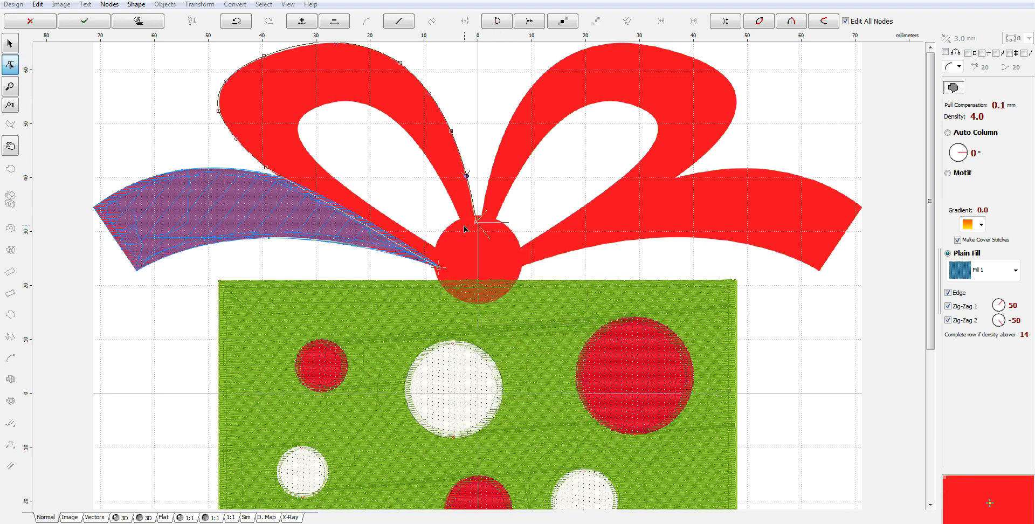
- Trace the inner opening of the left bow loop with curved segments and bring the outline back to its starting point at the knot
click(424, 156)
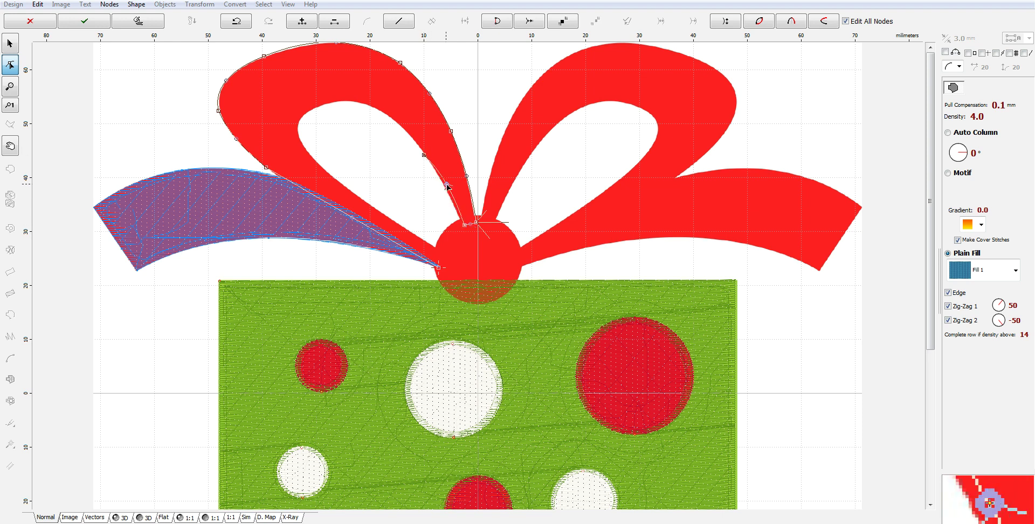
click(348, 100)
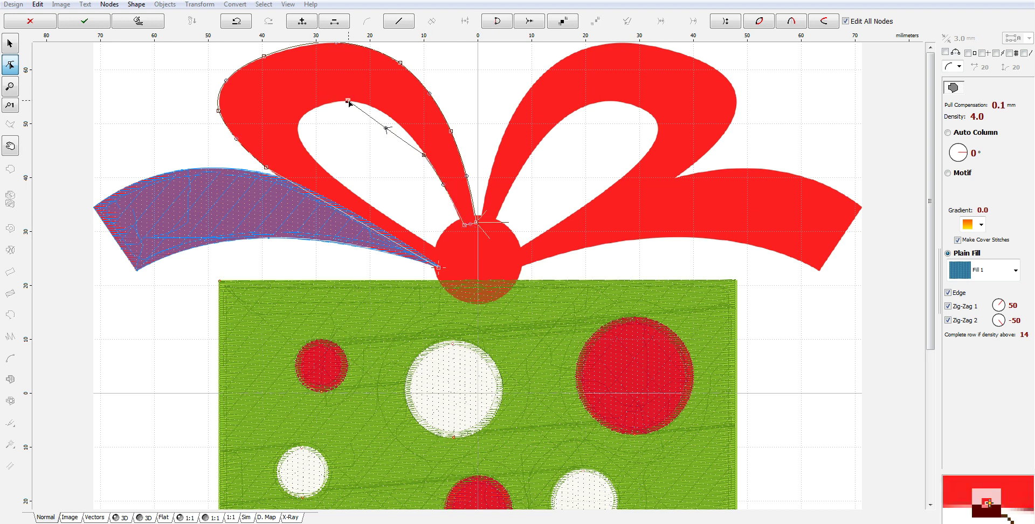
drag(389, 129, 390, 118)
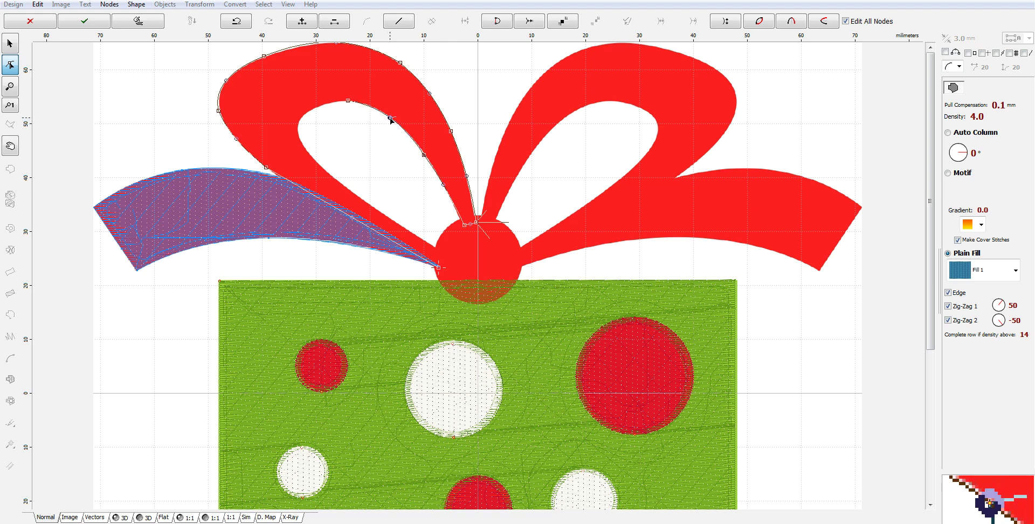
click(308, 112)
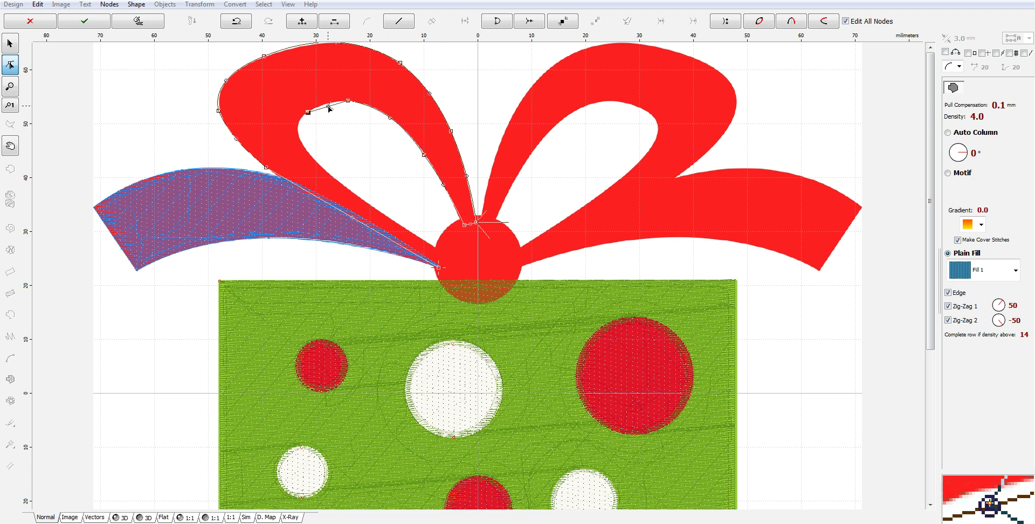
click(317, 163)
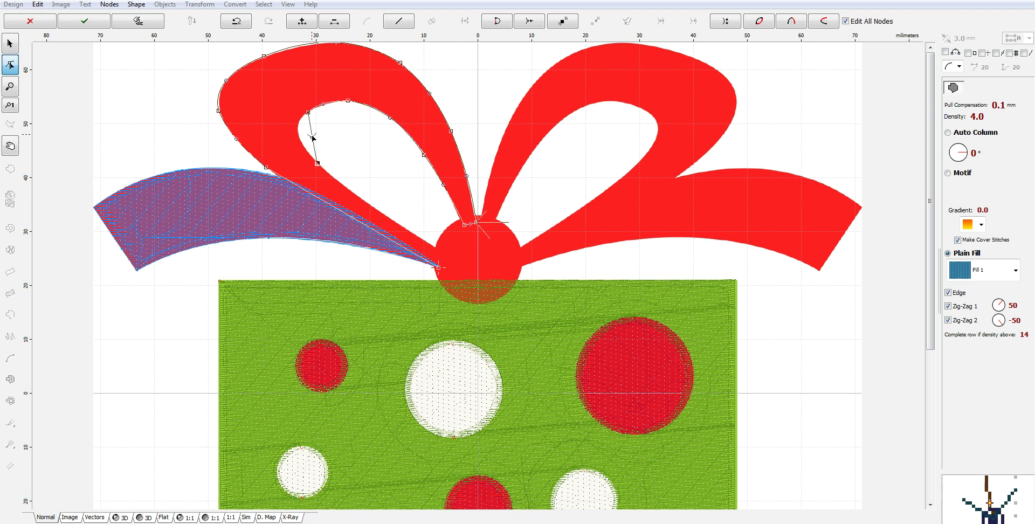
drag(312, 139, 300, 133)
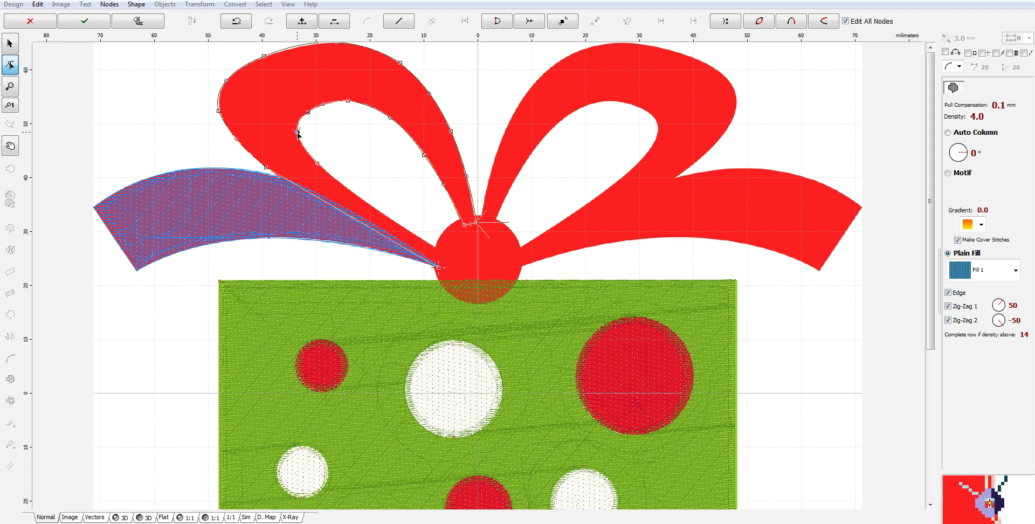
click(399, 225)
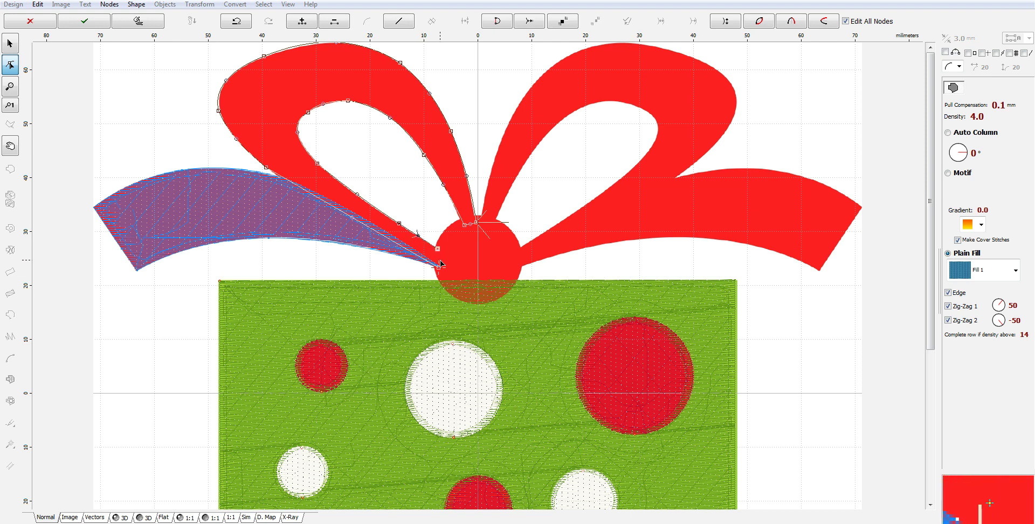
drag(438, 262, 438, 269)
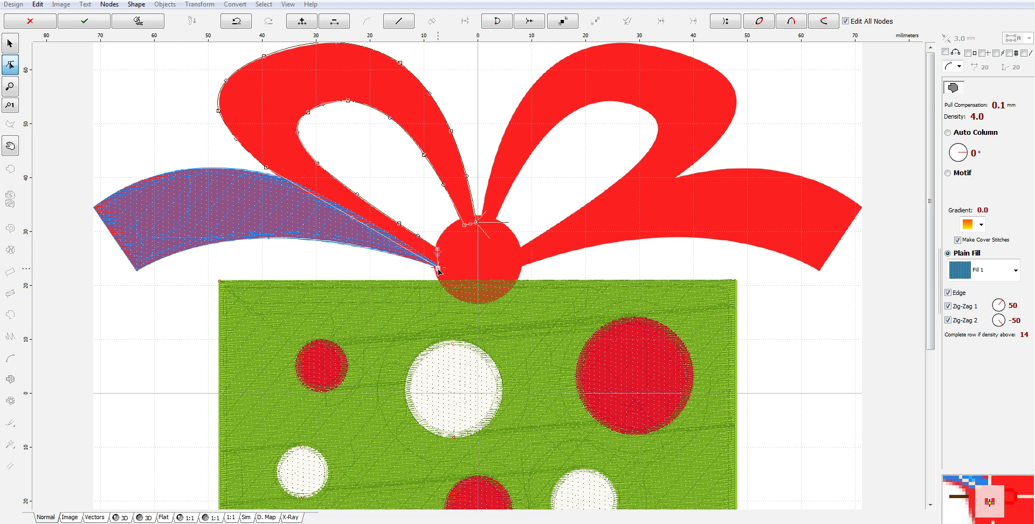
- Turn off the left bow loop's Zig-Zag 2 underlay and generate its stitches
right_click(409, 236)
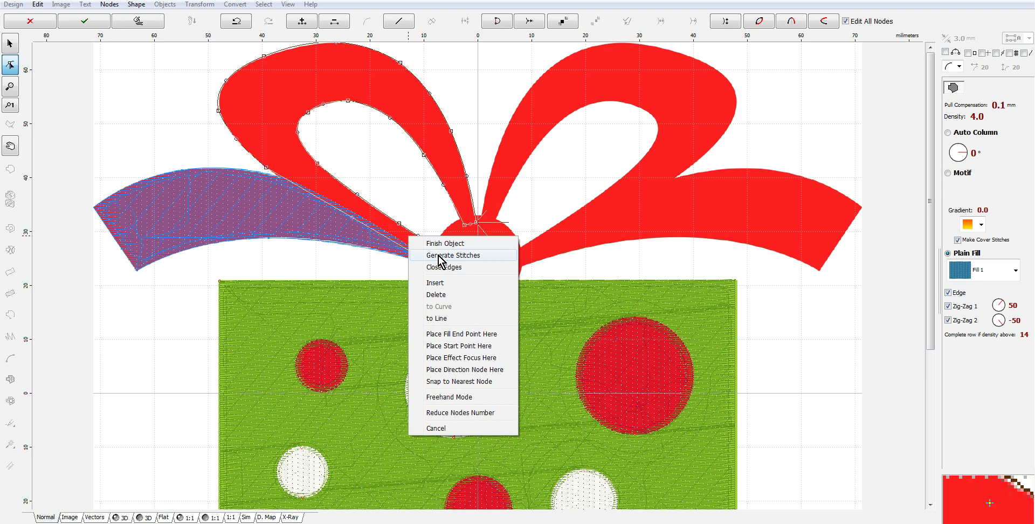
click(965, 323)
click(965, 323)
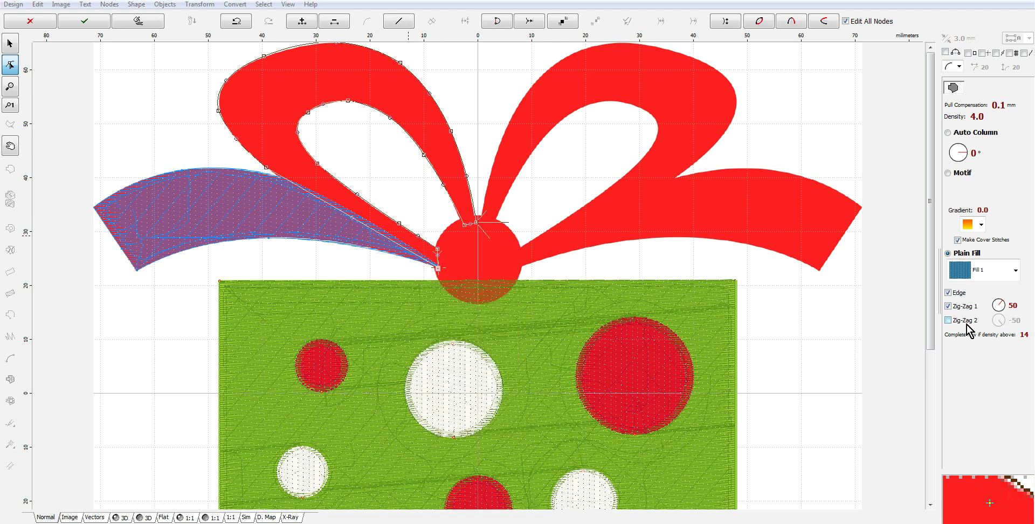
right_click(311, 74)
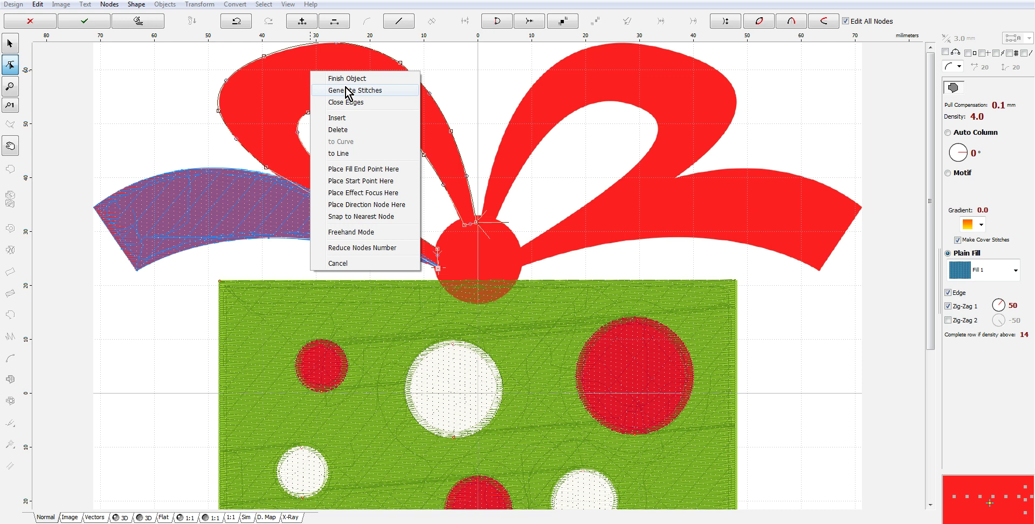
click(347, 90)
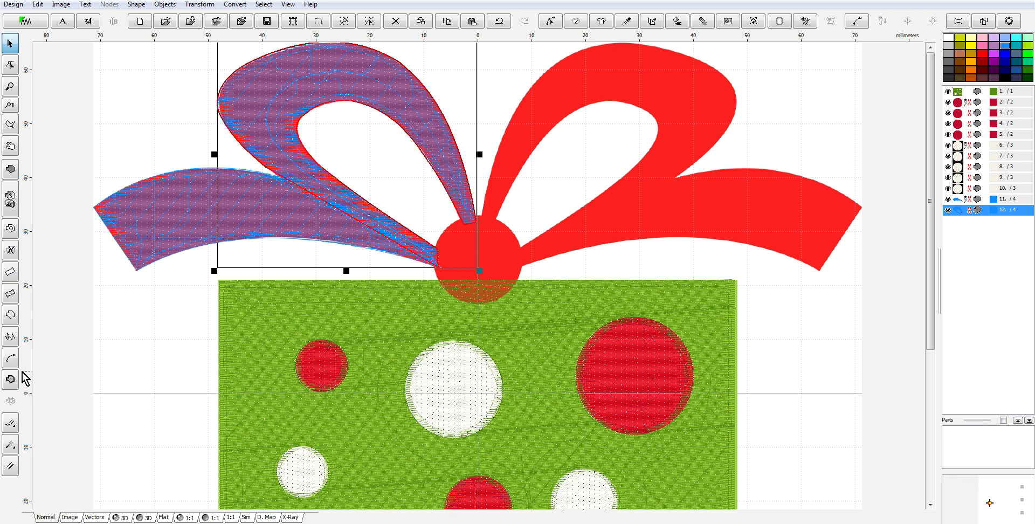
- Draw a single-stitch connecting line across the knot from the left loop's end to the right tail's start and generate it
click(10, 318)
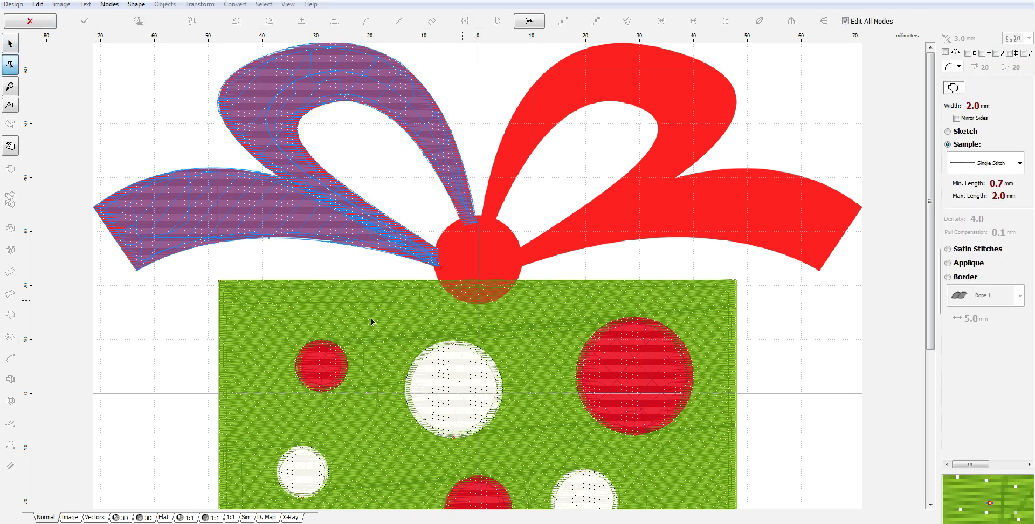
click(477, 222)
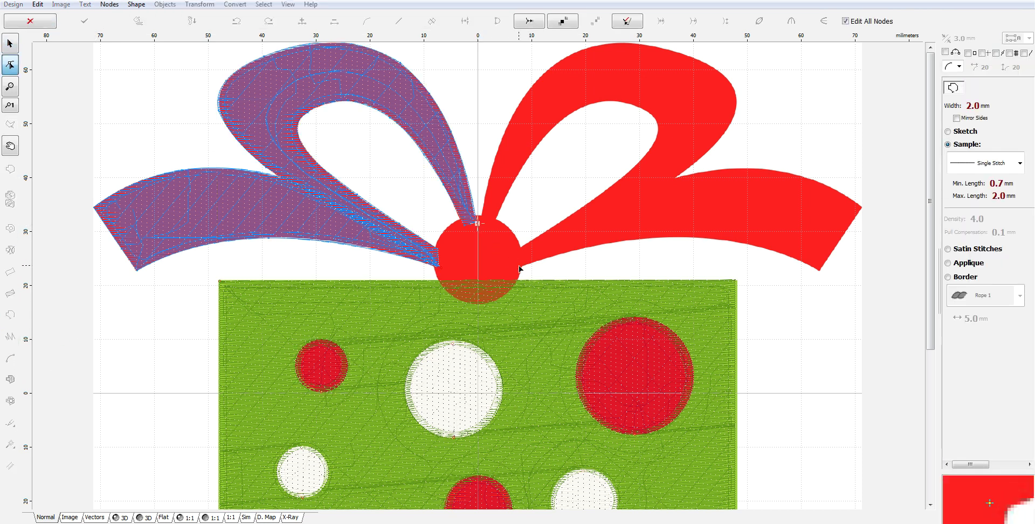
click(519, 266)
right_click(520, 269)
click(573, 287)
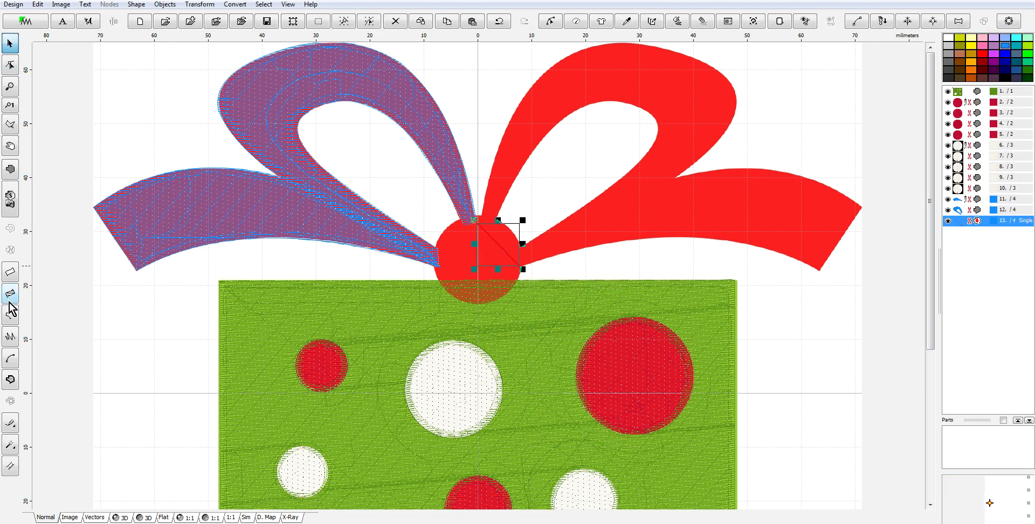
- Start a fill object for the right ribbon tail, tracing its lower edge from the knot to the tail's outer lower corner
click(10, 169)
click(524, 265)
click(520, 268)
click(621, 241)
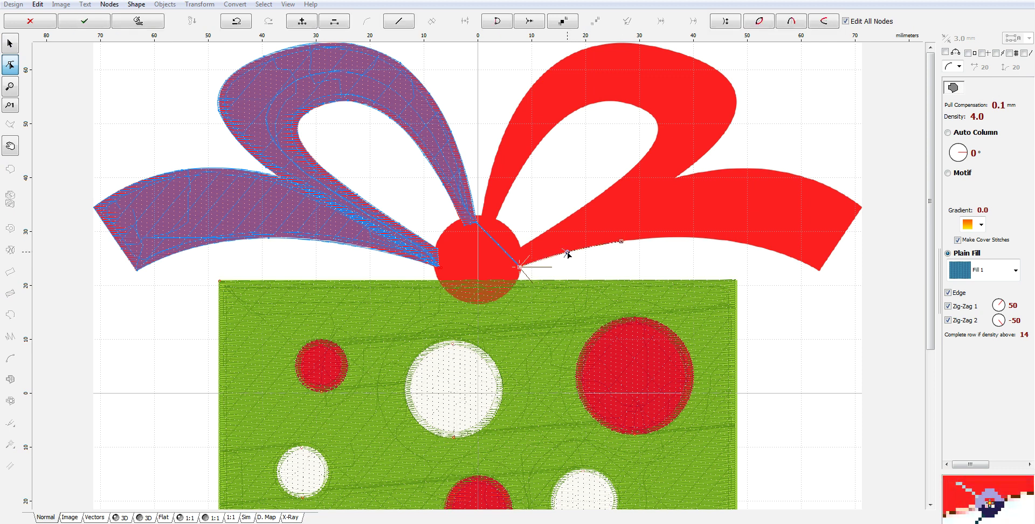
click(820, 270)
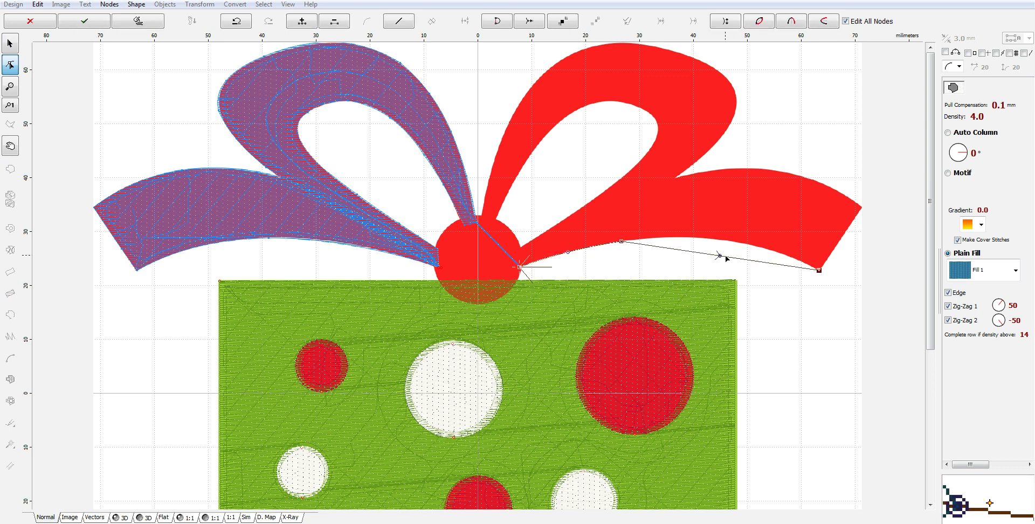
drag(719, 257, 727, 241)
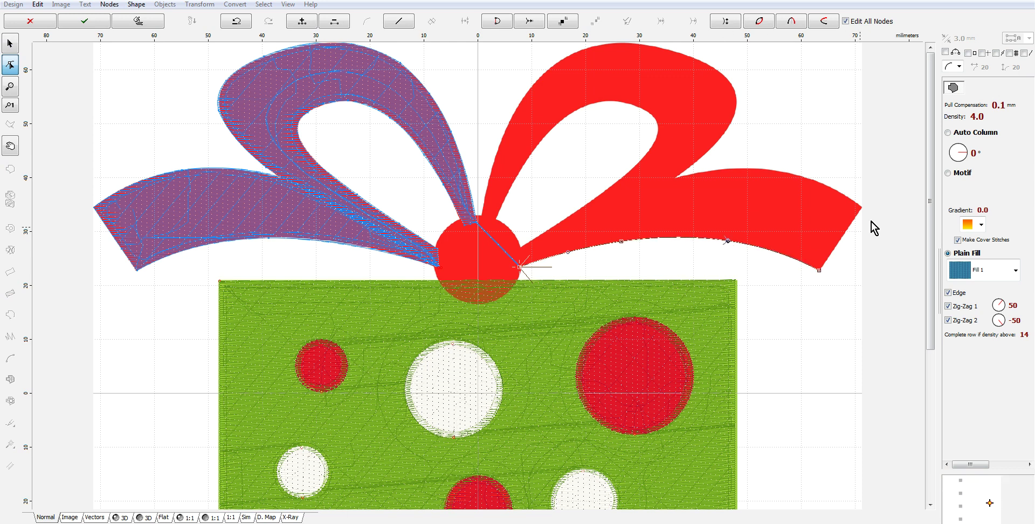
- Trace the right tail's cut end and curved upper edge, passing under the bow loop back towards the knot
click(861, 207)
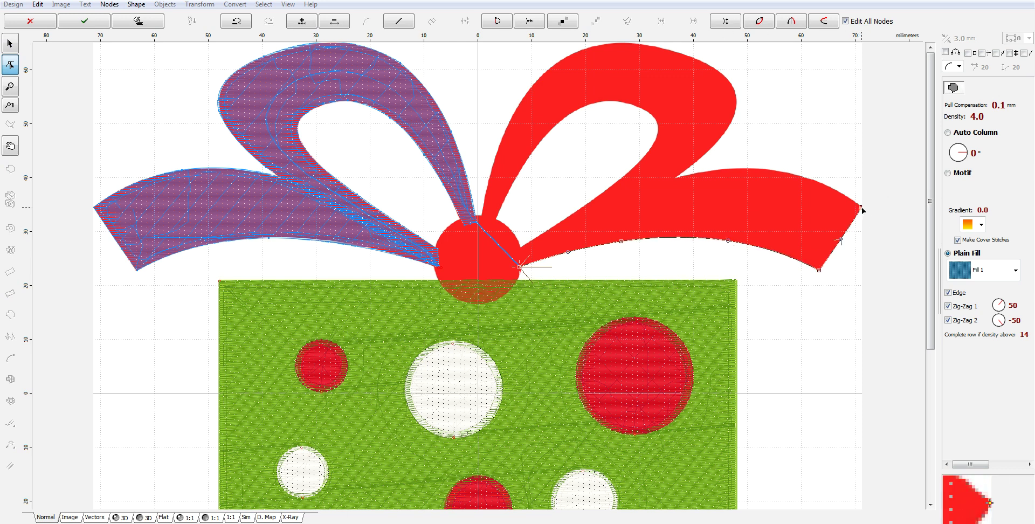
click(732, 170)
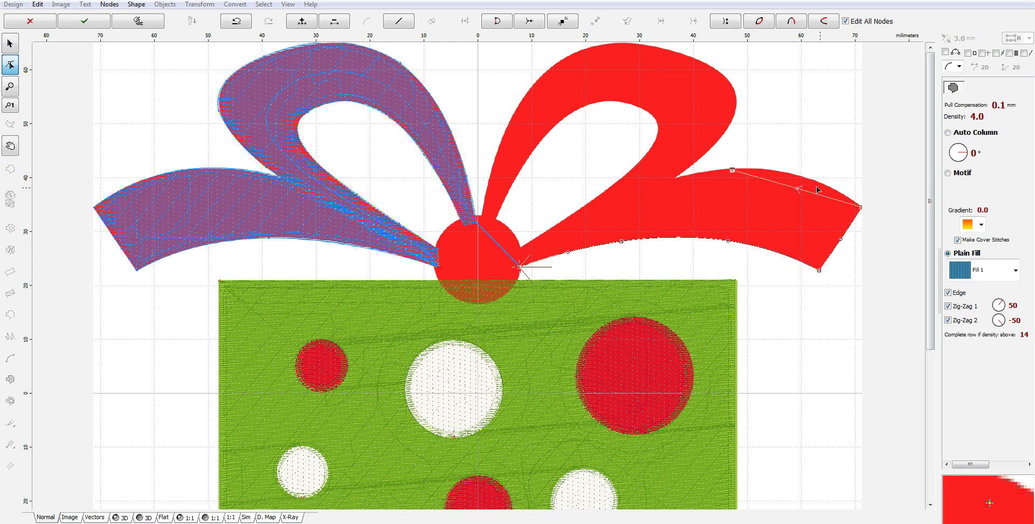
drag(796, 190, 804, 178)
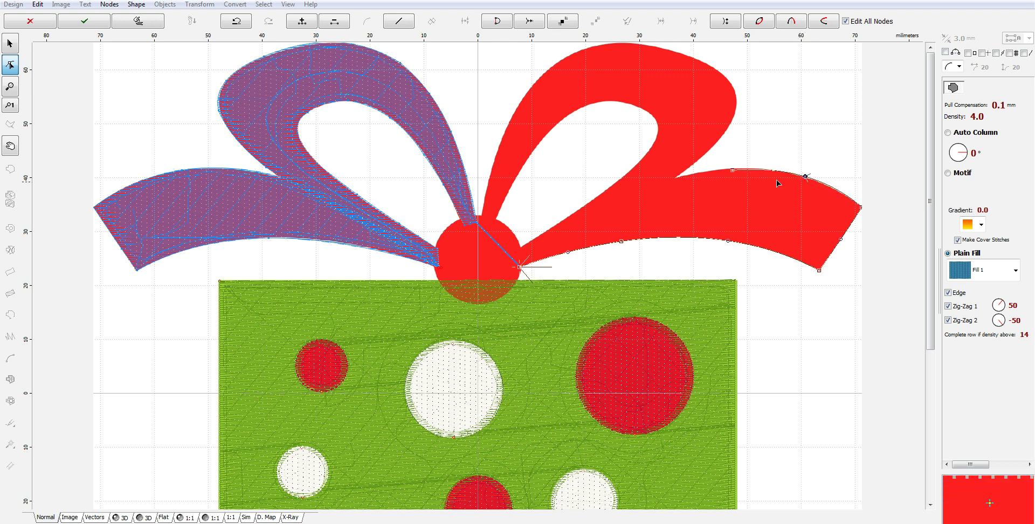
click(572, 229)
drag(653, 199, 646, 191)
drag(572, 229, 563, 231)
- Turn off the right ribbon tail's Zig-Zag 2 underlay, accept 5.0 mm for the Zig-Zag 1 spacing, and generate its stitches
click(957, 322)
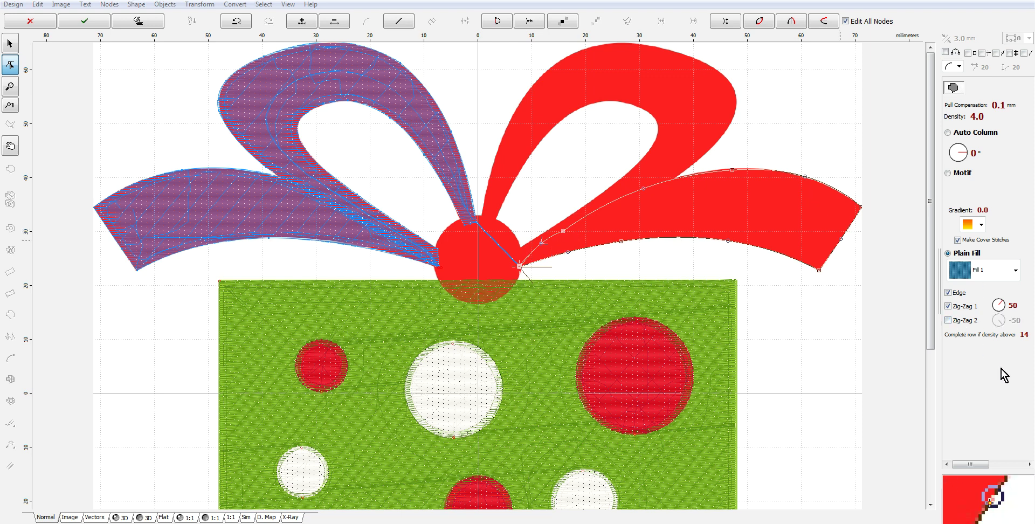
click(1007, 463)
click(957, 307)
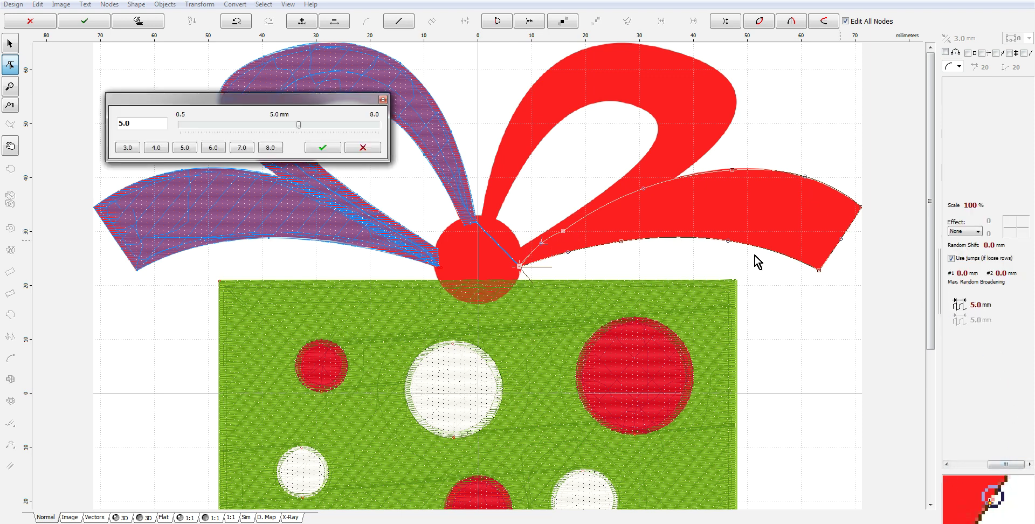
click(323, 148)
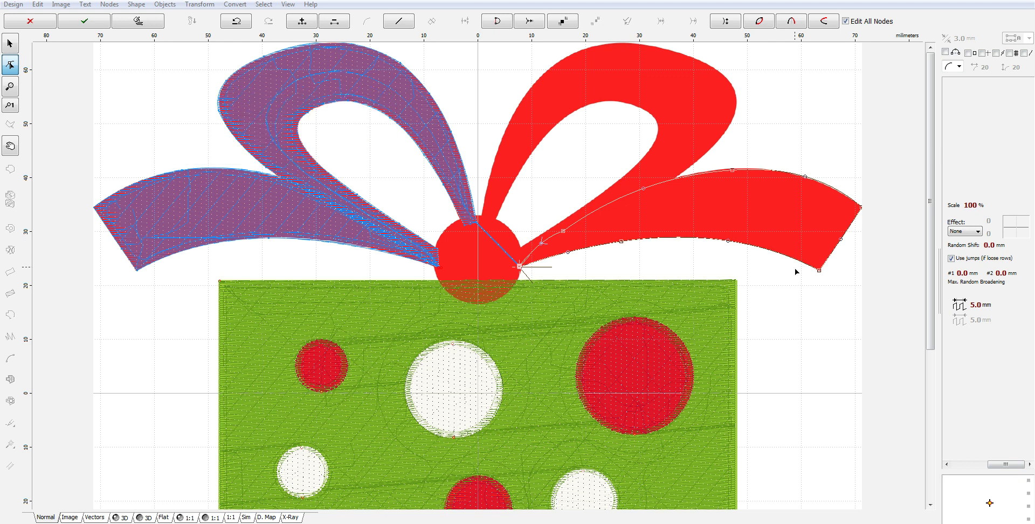
right_click(796, 227)
click(835, 249)
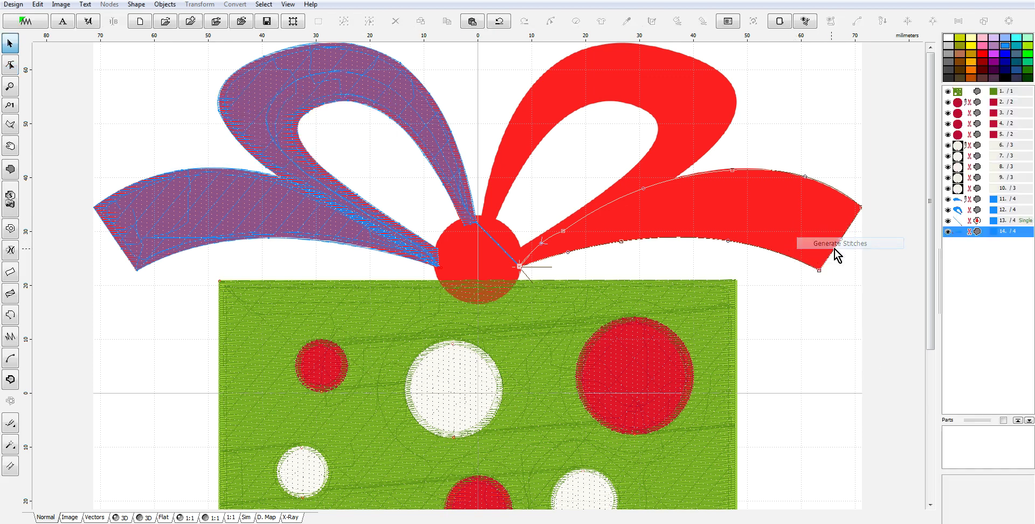
- Start a fill object for the right bow loop, tracing its outer edge from the knot around the outer bend and over the top
click(9, 173)
click(521, 265)
click(703, 154)
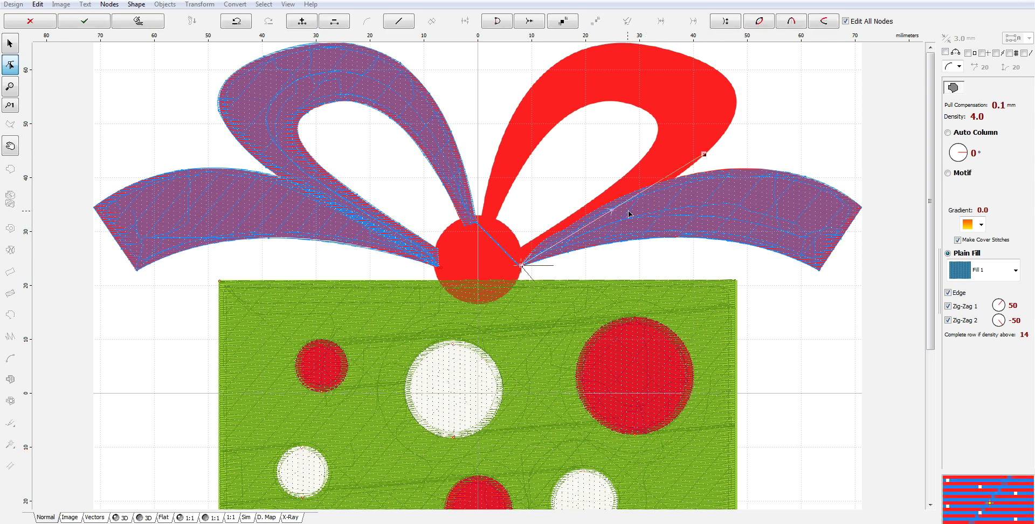
click(613, 213)
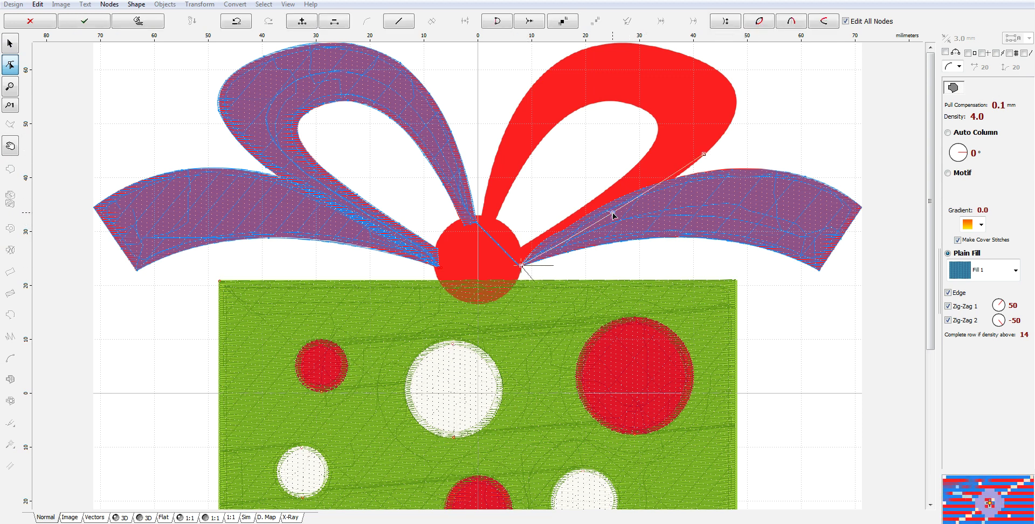
click(718, 70)
drag(711, 113, 736, 109)
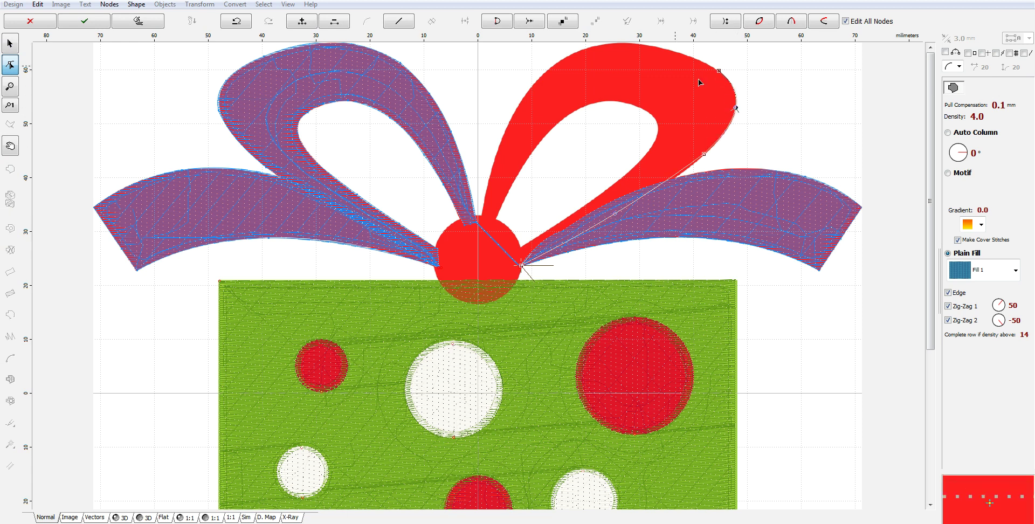
click(588, 48)
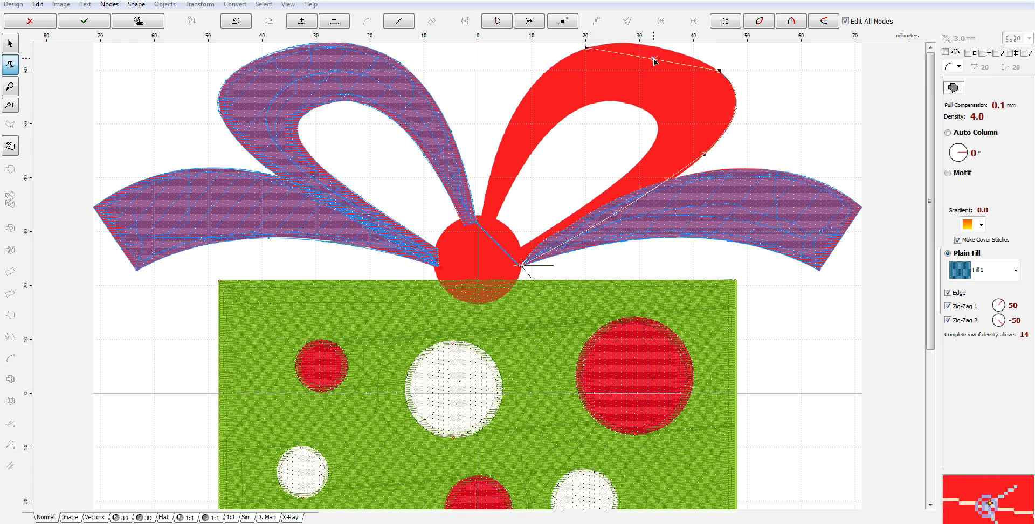
drag(655, 61, 656, 48)
- Continue the right bow loop's outer edge down into the knot and place the fill end point there
click(505, 131)
drag(547, 91, 540, 80)
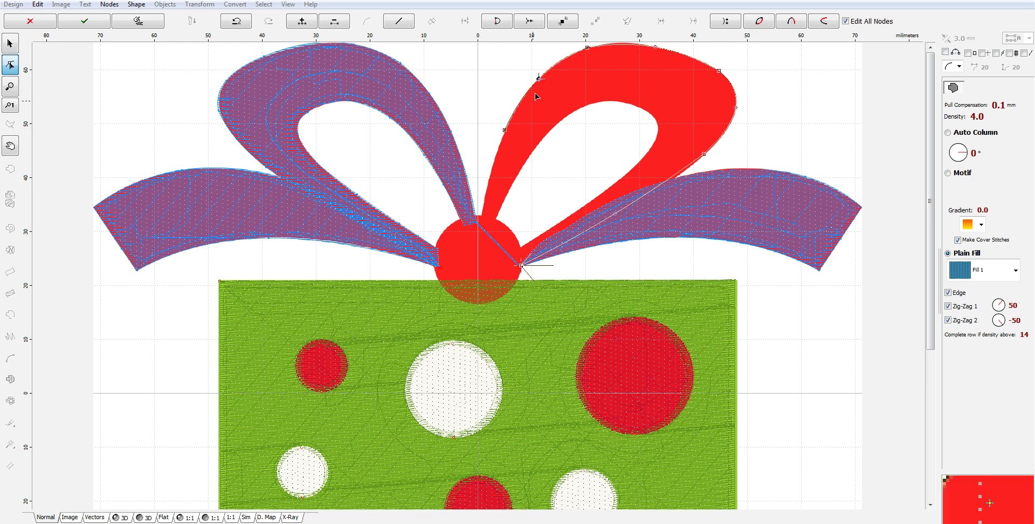
click(481, 225)
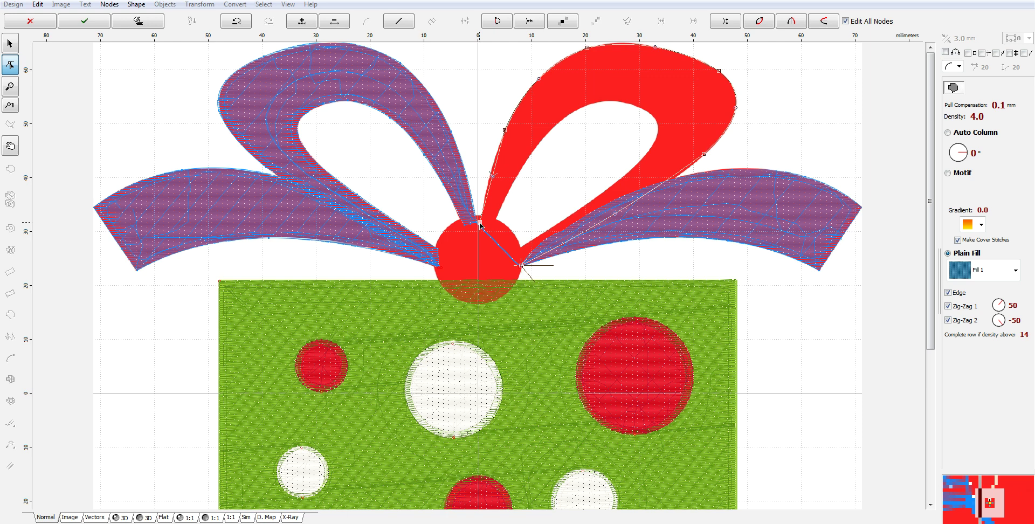
right_click(480, 224)
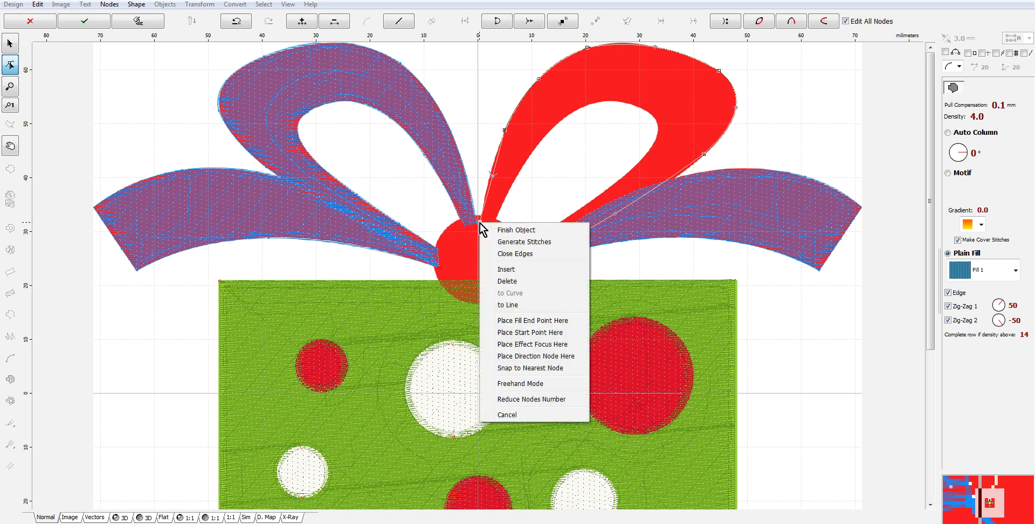
click(532, 321)
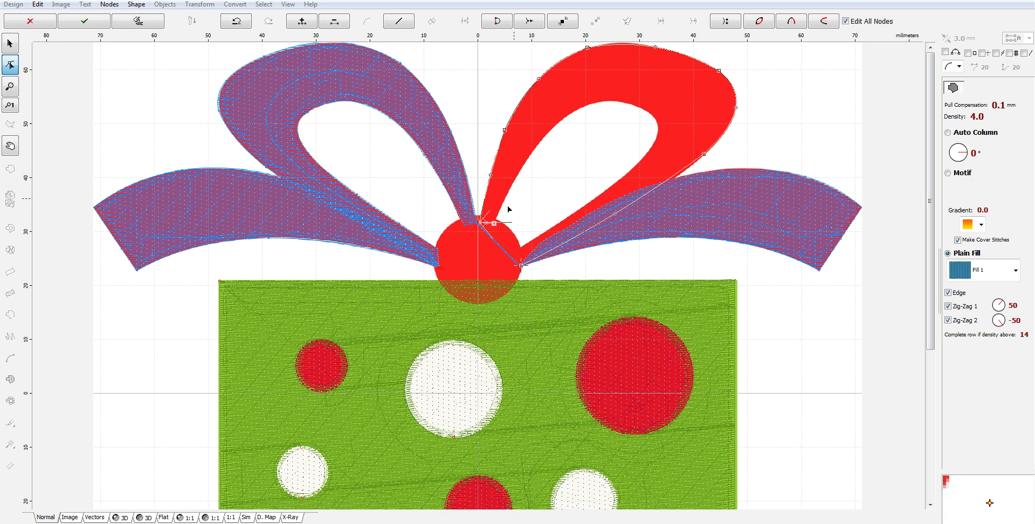
- Trace the inner opening of the right bow loop with curved segments back to the knot and generate the loop's stitches
click(516, 184)
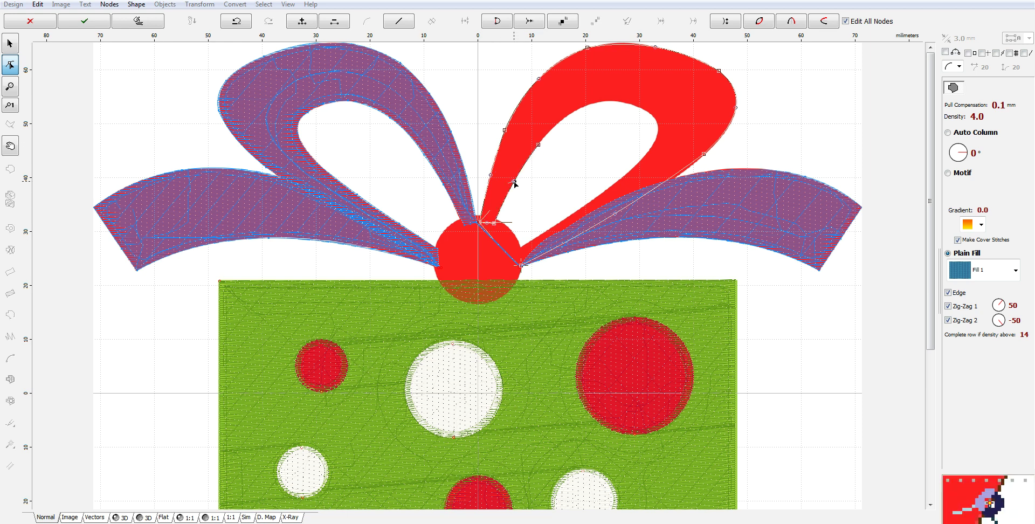
click(648, 114)
click(588, 107)
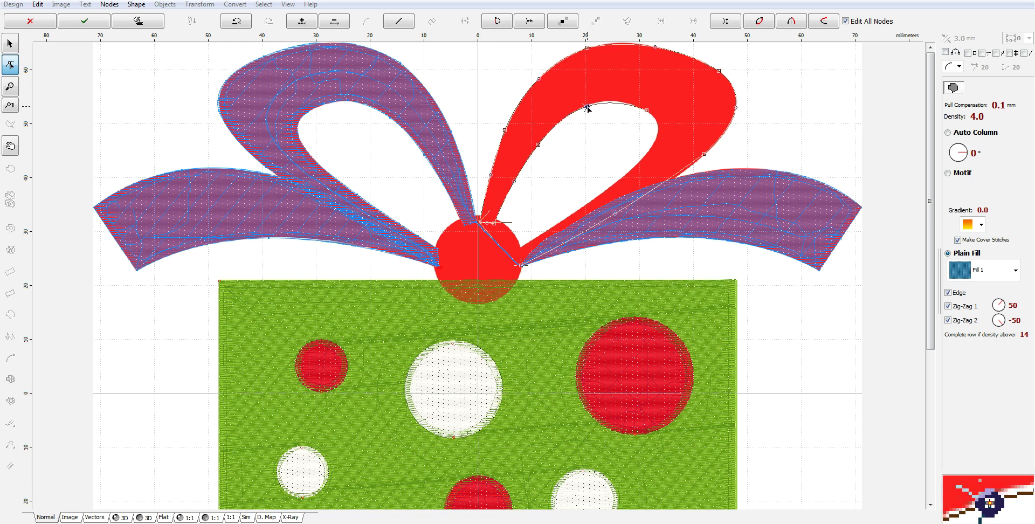
click(655, 139)
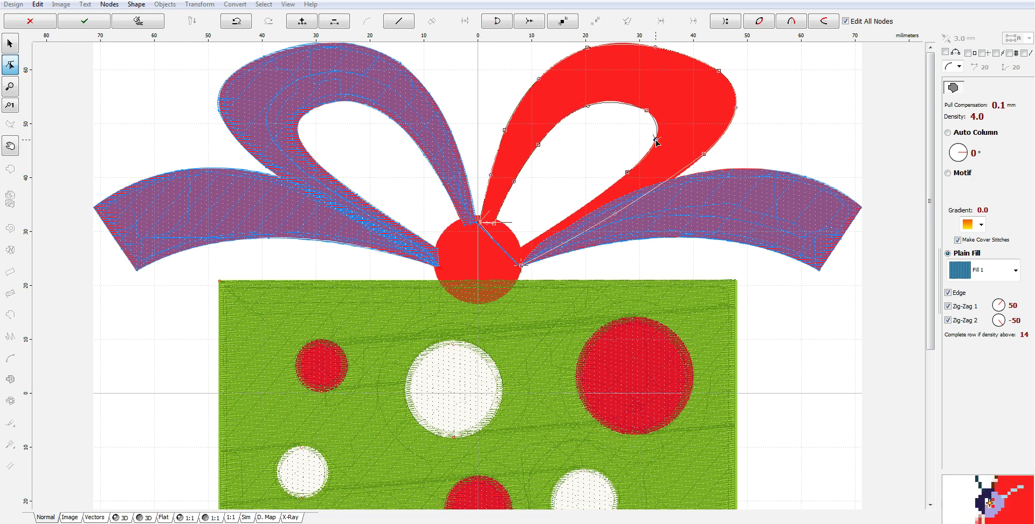
click(517, 250)
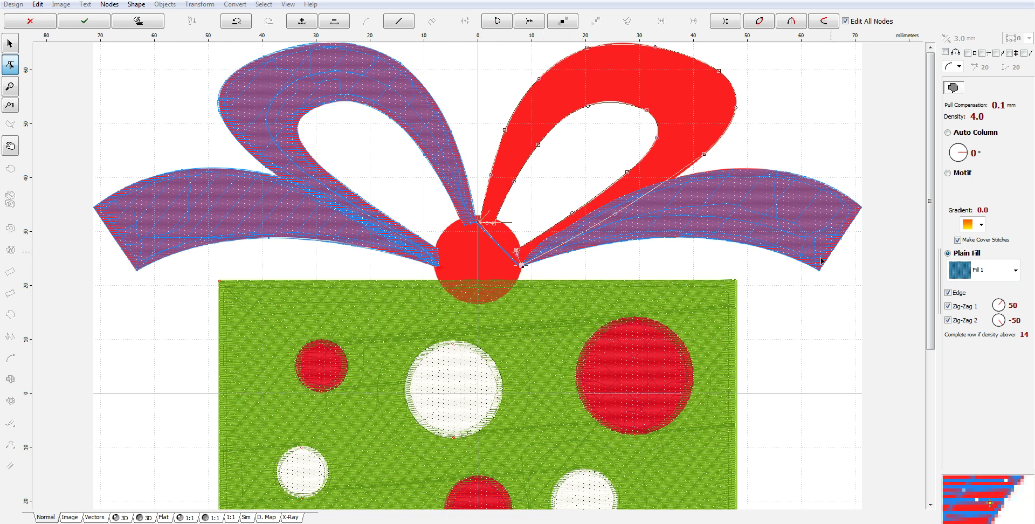
right_click(655, 74)
click(702, 93)
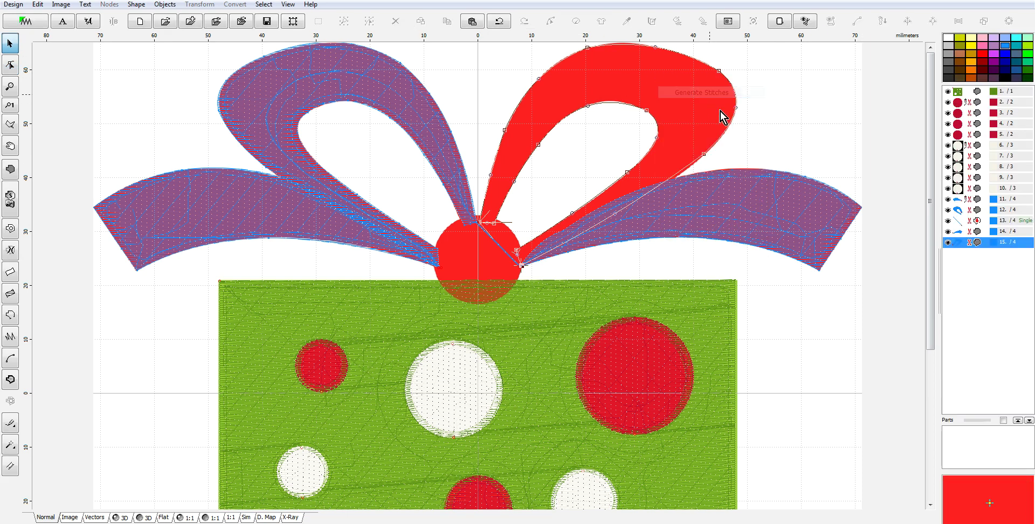
- Insert the CIRCLE shape from the Basic library, delete its red border ring, and select the remaining filled circle
click(137, 4)
click(173, 140)
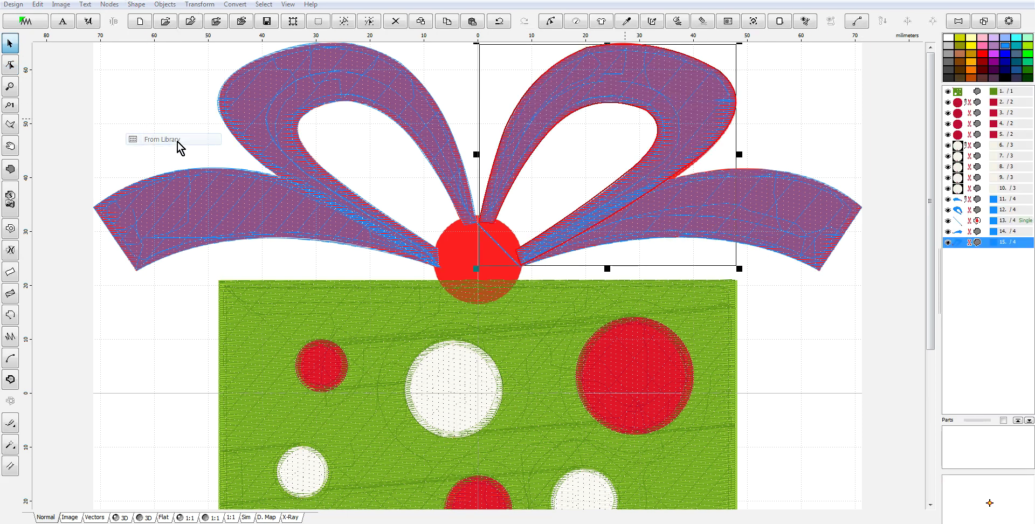
click(263, 276)
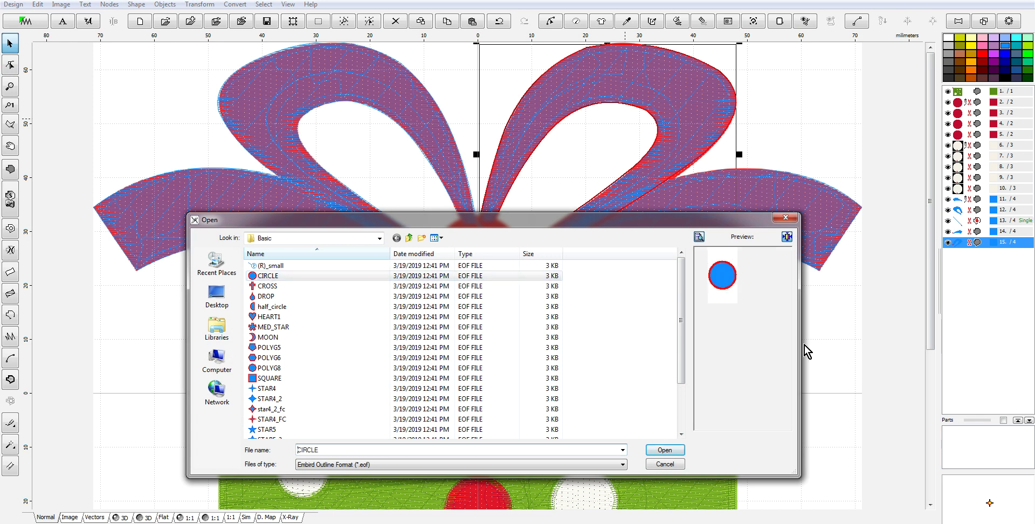
click(665, 450)
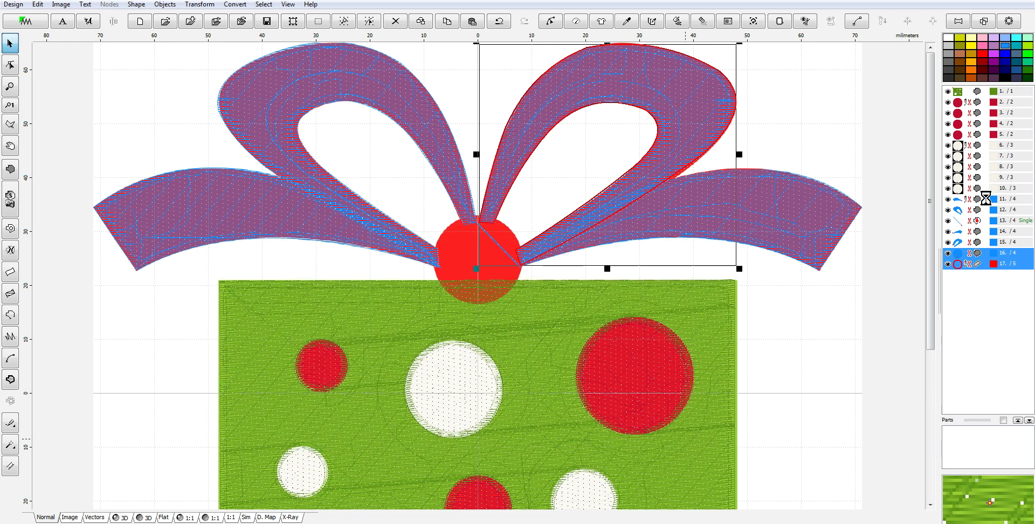
right_click(959, 265)
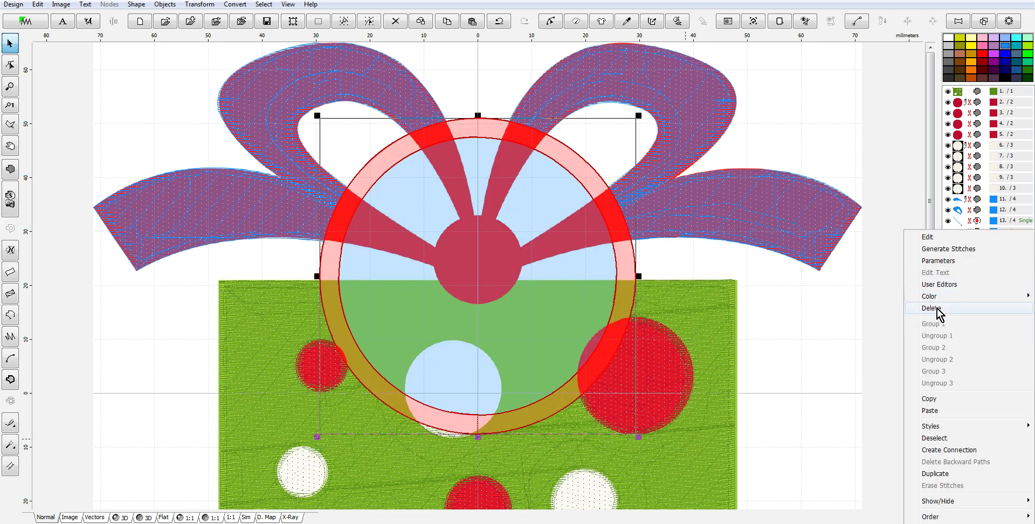
click(937, 308)
click(1005, 254)
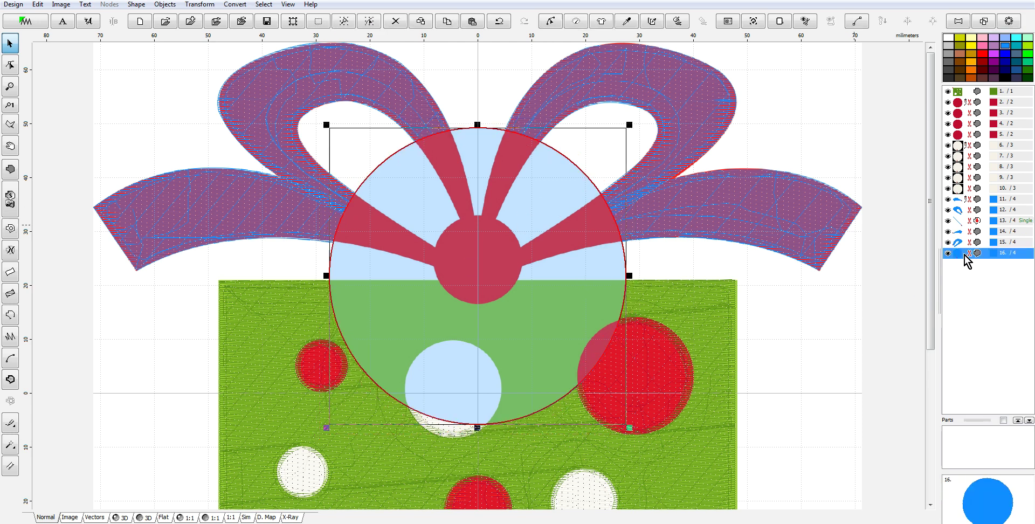
- Shrink the circle to about 17 mm, fit it over the bow's knot in the clipart, and generate its stitches
drag(629, 127, 489, 274)
drag(428, 320, 495, 260)
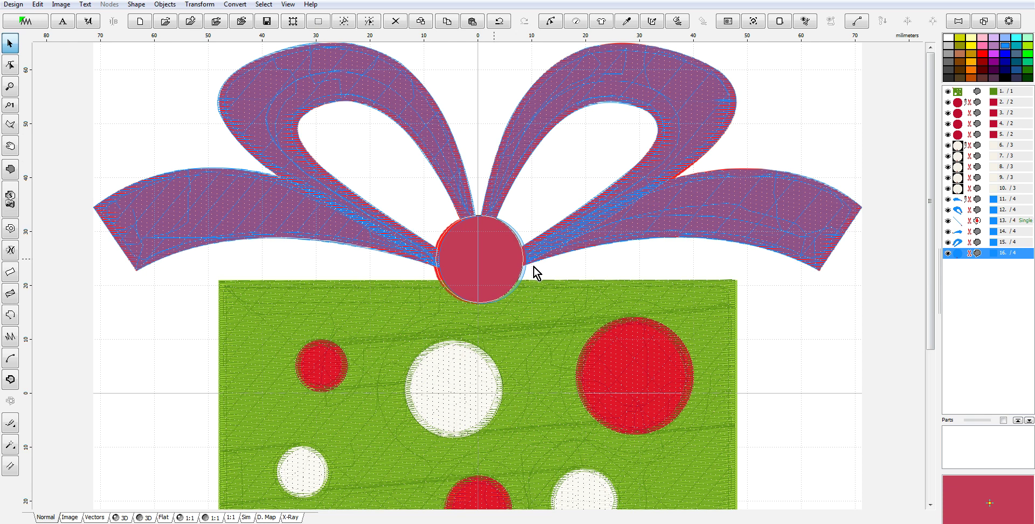
scroll(541, 263, up, 3)
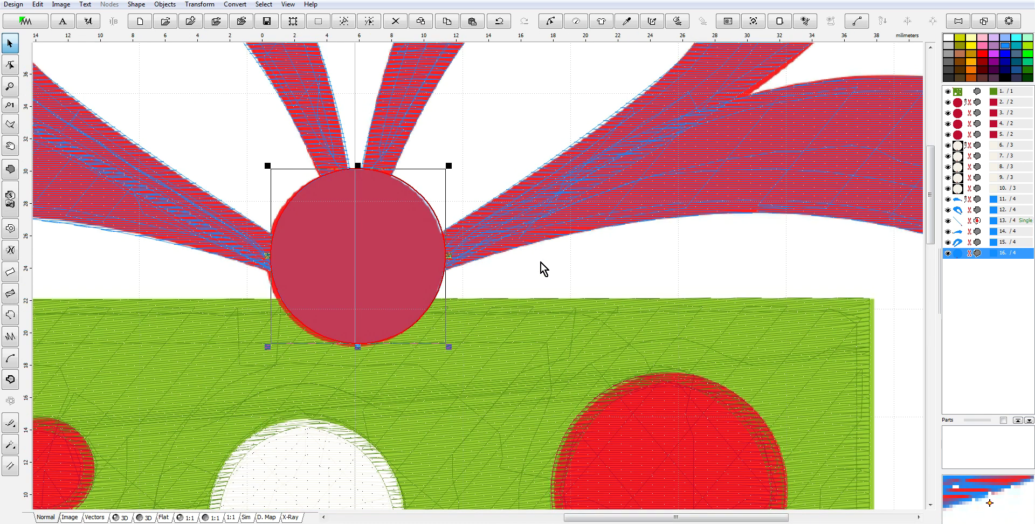
scroll(541, 263, up, 1)
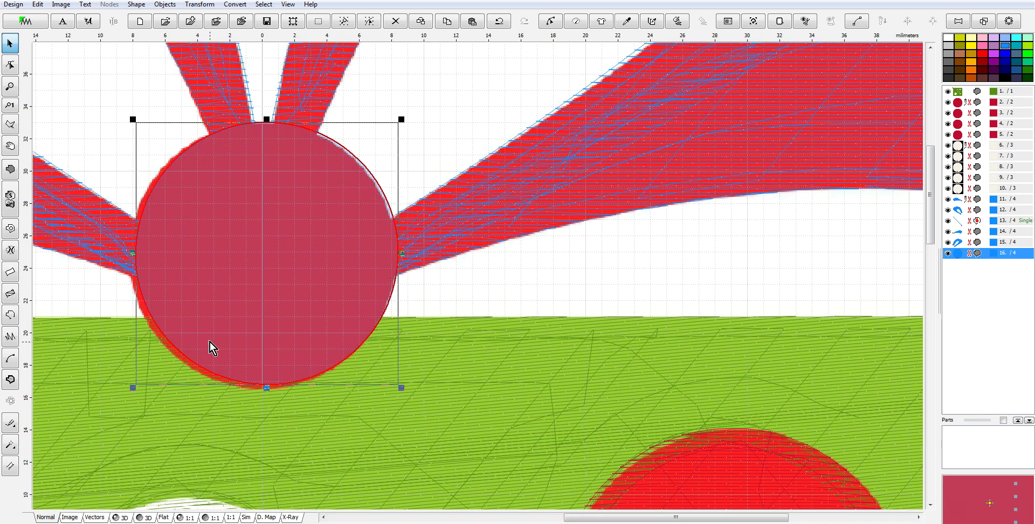
drag(133, 388, 124, 393)
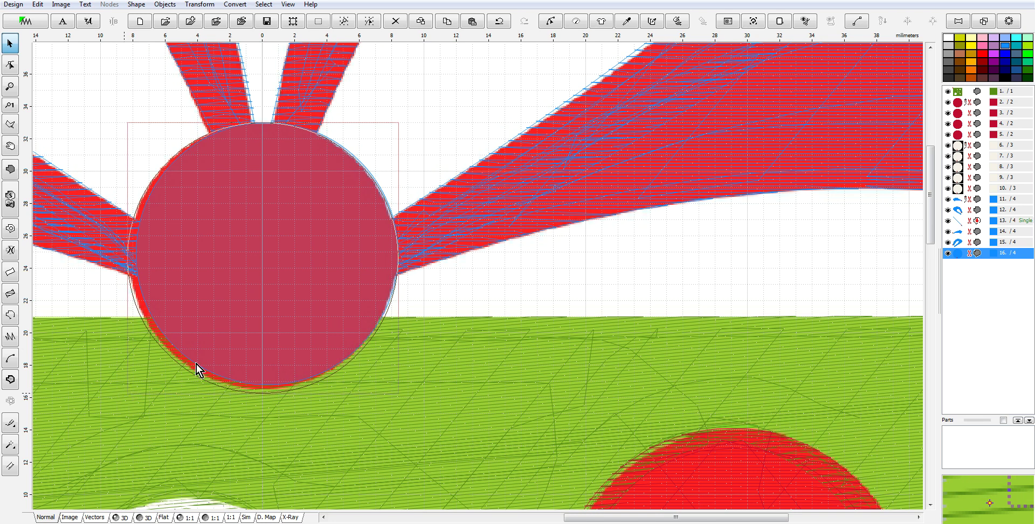
right_click(305, 270)
click(366, 246)
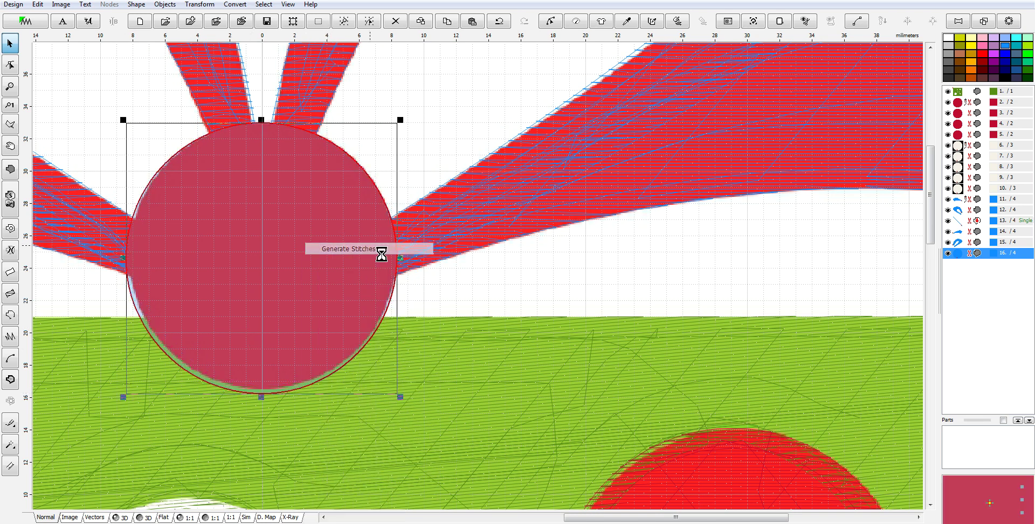
- Recolor all ribbon, bow and knot objects (11 to 16) with Marathon Polyester 2162 Shimmering Gold and show the design in 3D
scroll(879, 254, down, 2)
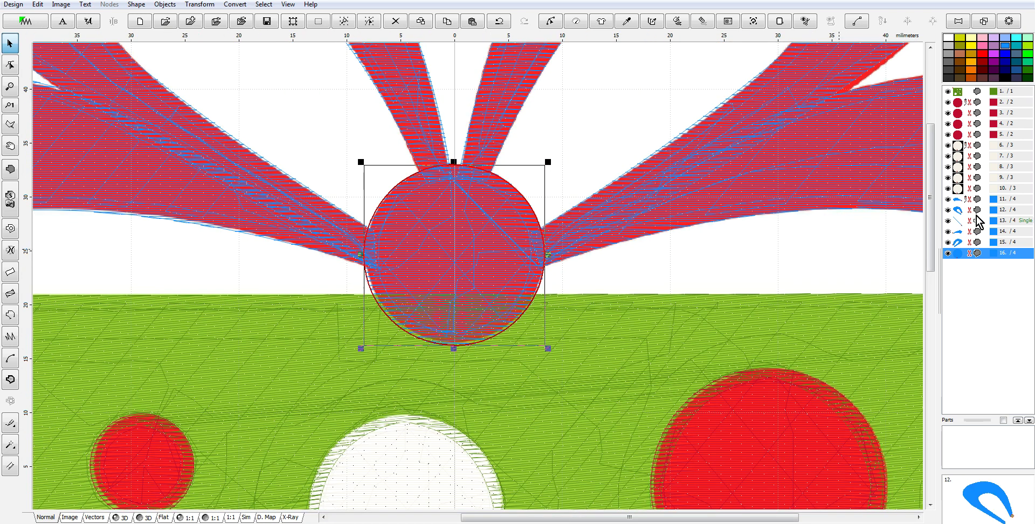
click(959, 200)
shift+click(959, 256)
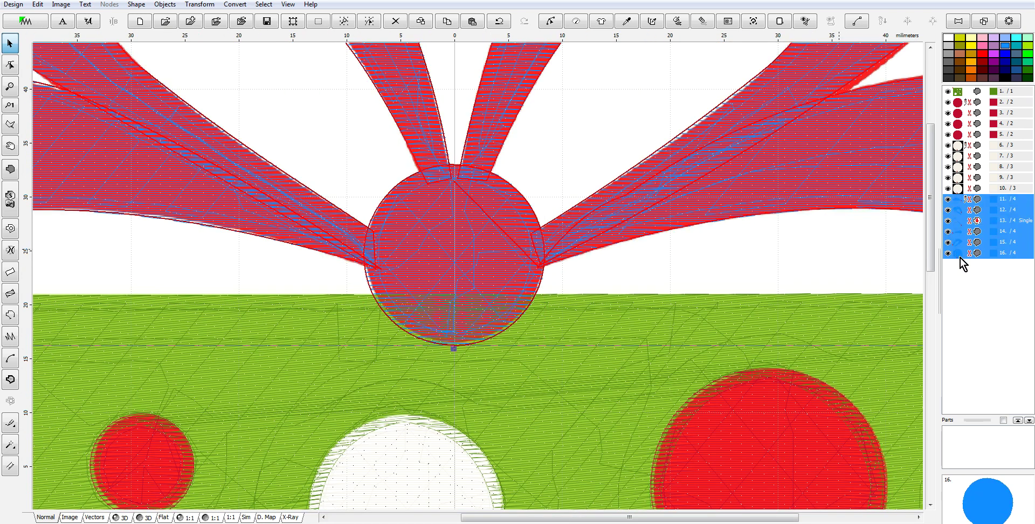
right_click(960, 257)
mouse_move(941, 296)
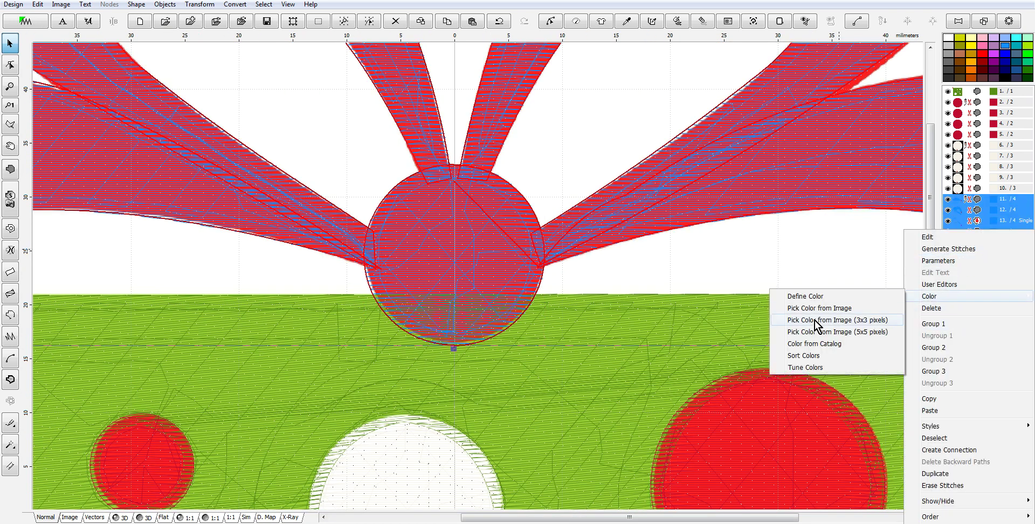
click(819, 345)
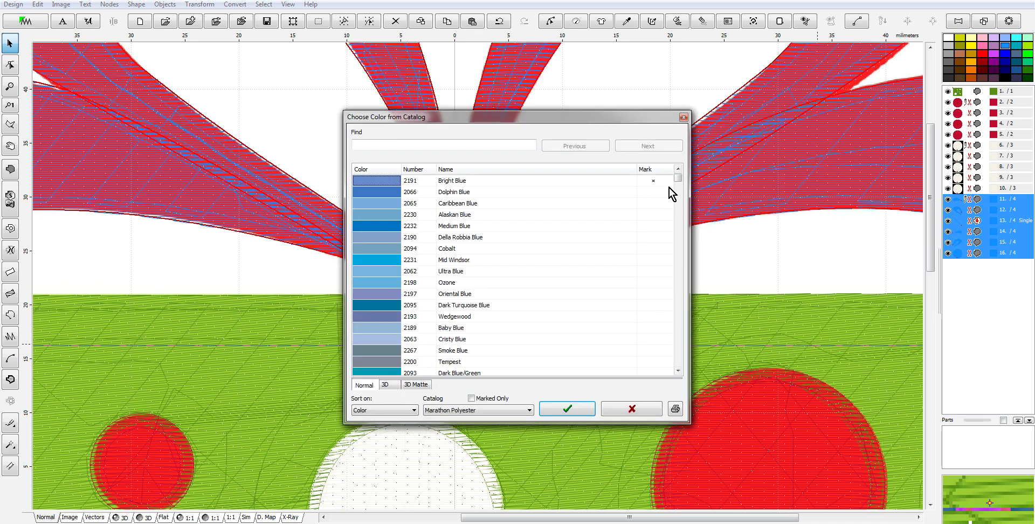
drag(678, 179, 678, 325)
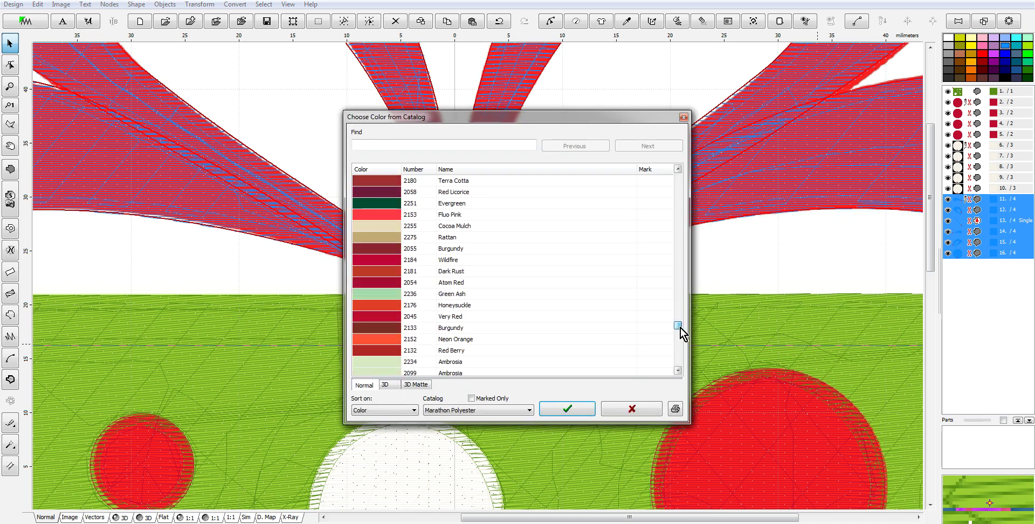
click(466, 144)
text(SHI)
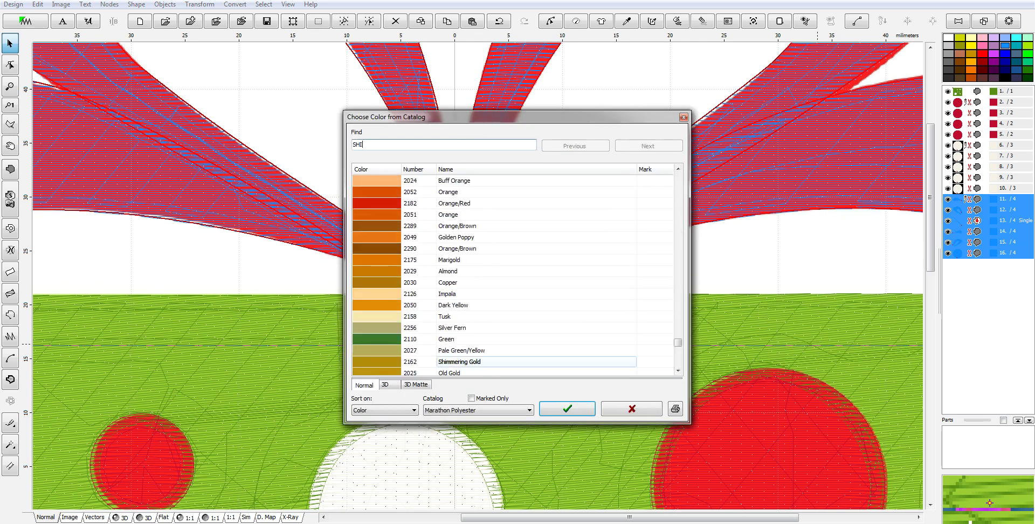
click(395, 361)
click(577, 407)
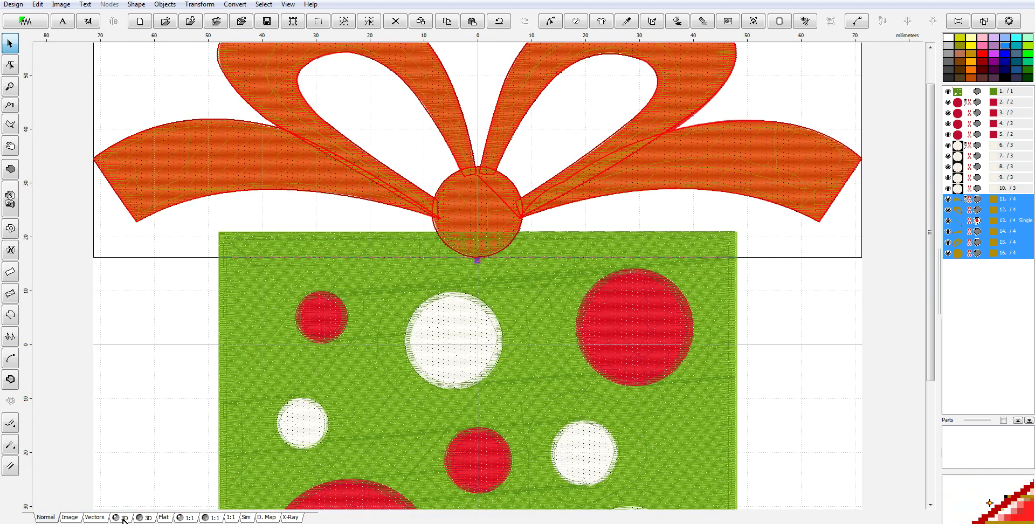
click(123, 520)
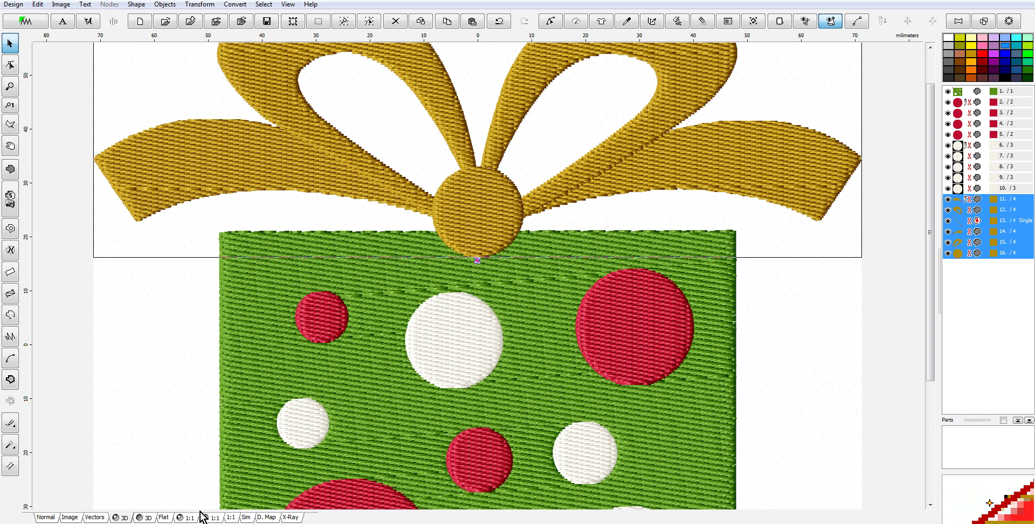
scroll(832, 325, down, 1)
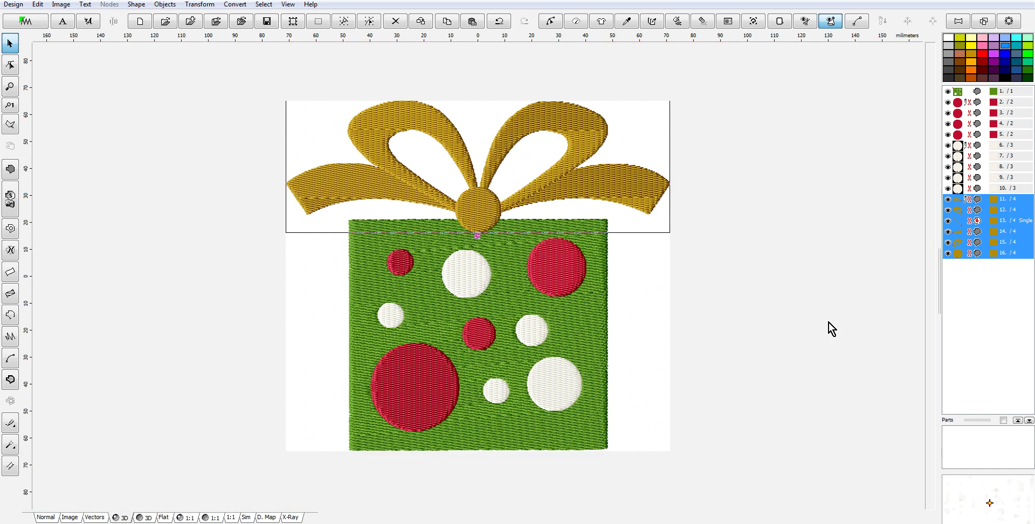
- Tilt the plain fill angle of the left bow loop in its parameters and regenerate its stitches
click(965, 210)
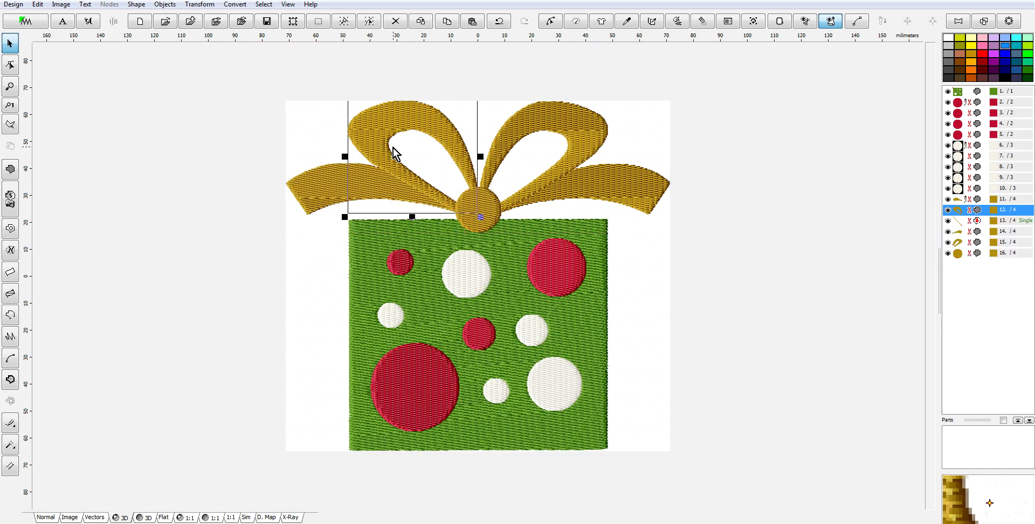
right_click(457, 144)
click(495, 173)
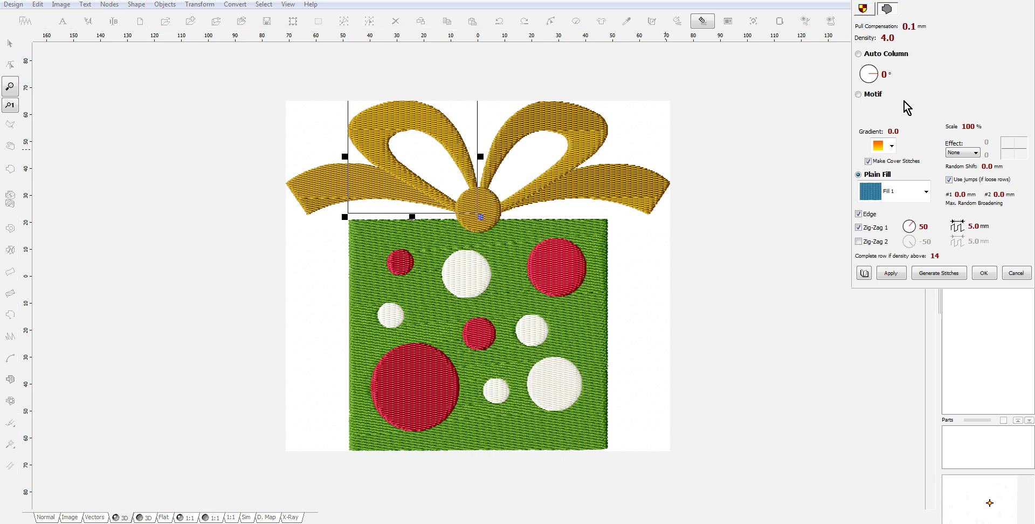
click(878, 78)
click(937, 274)
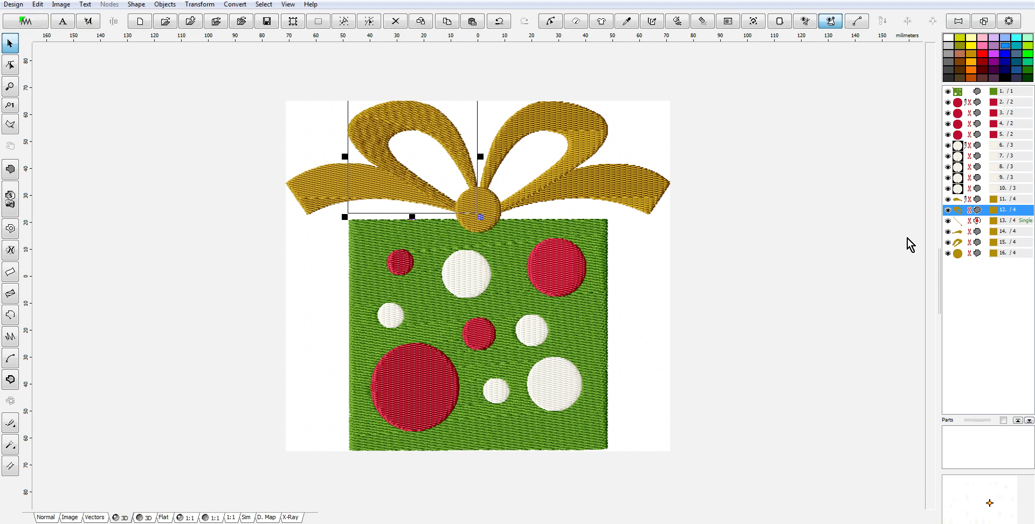
- Set the right bow loop's fill angle to -145° and regenerate its stitches
click(590, 134)
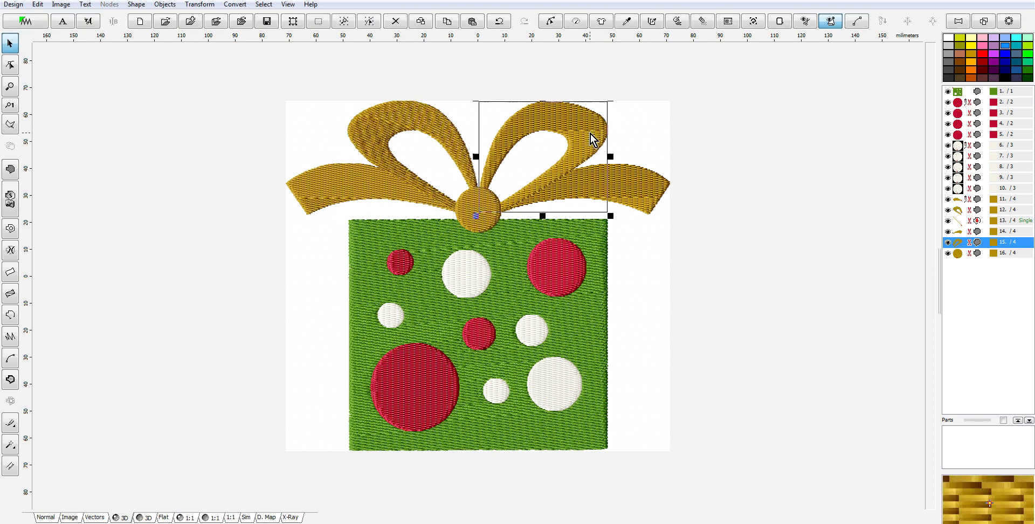
right_click(957, 242)
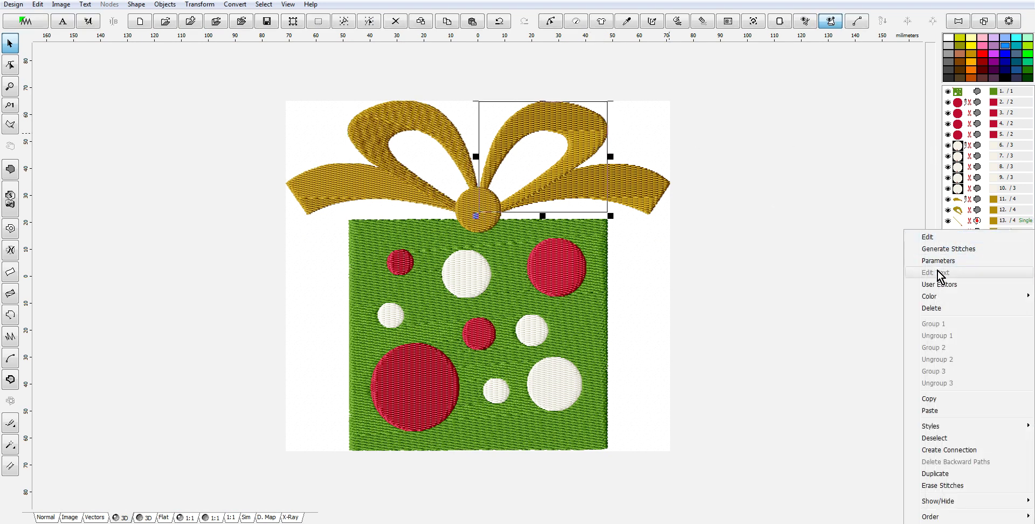
click(940, 261)
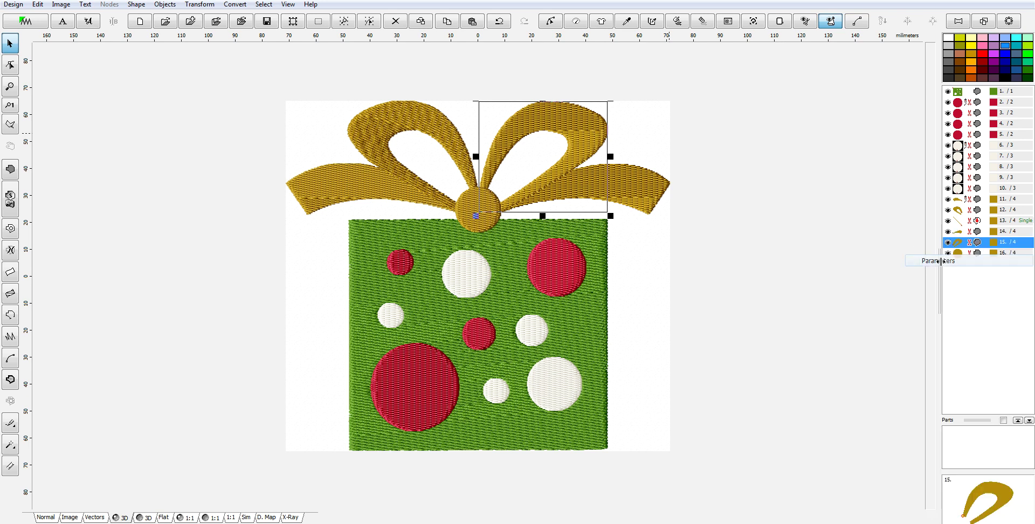
drag(879, 76, 863, 80)
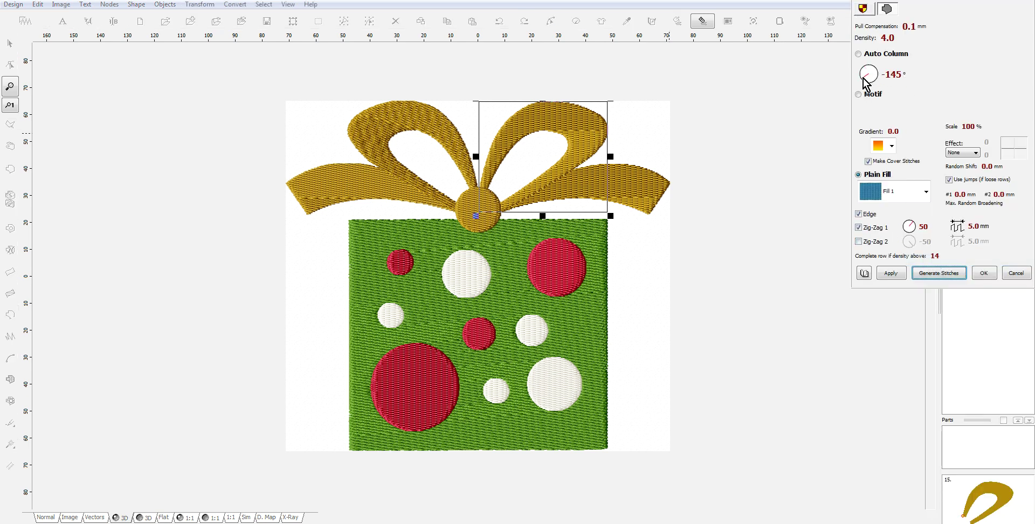
click(939, 274)
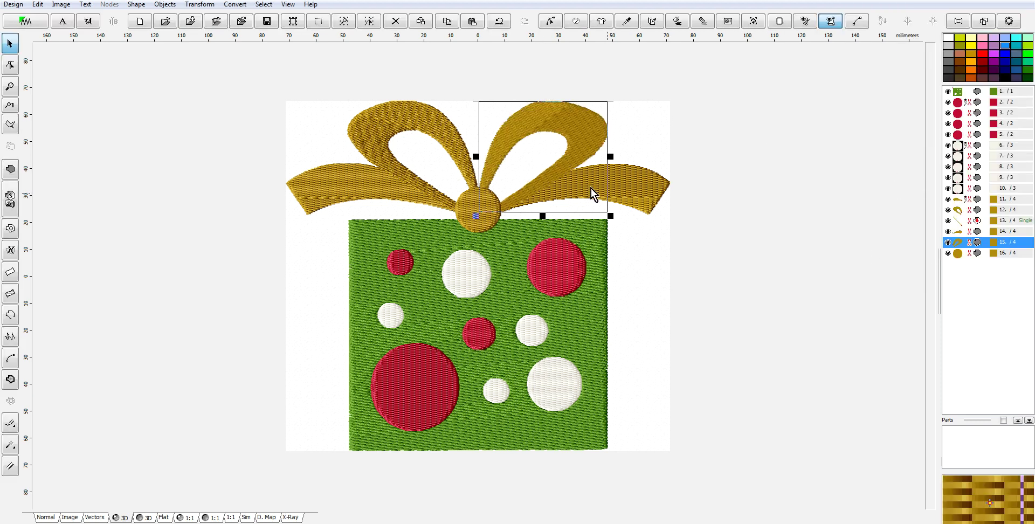
- Set the right ribbon tail's fill angle to 105° and regenerate its stitches
click(642, 199)
right_click(640, 196)
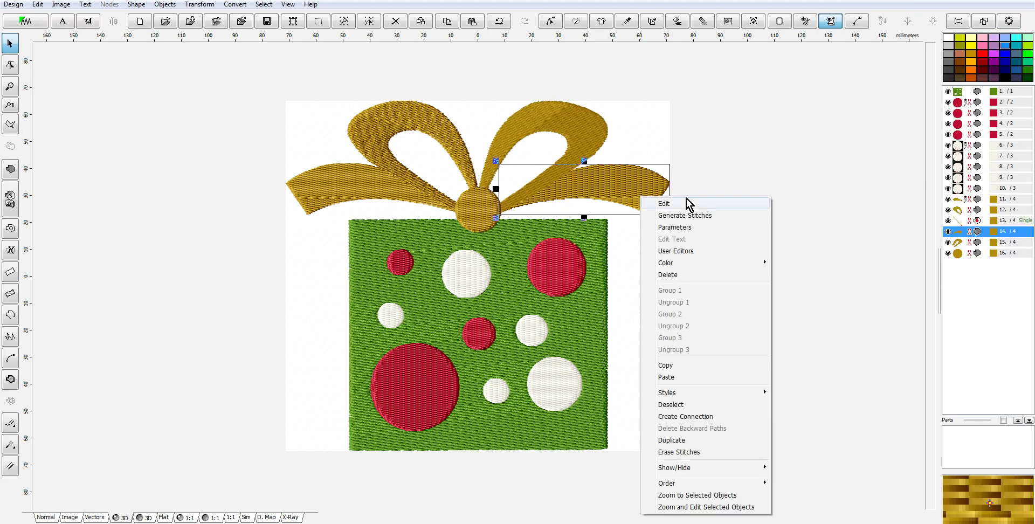
click(684, 230)
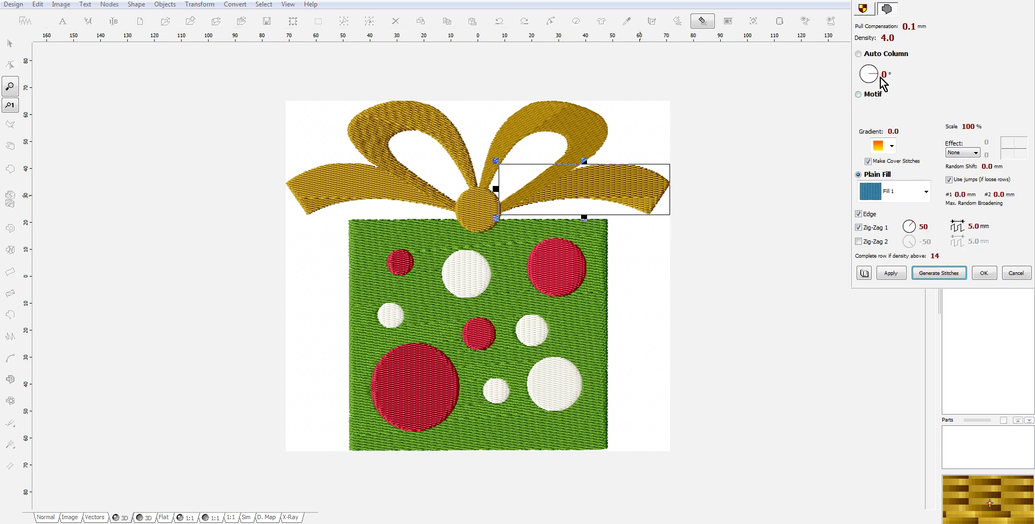
drag(878, 75, 867, 69)
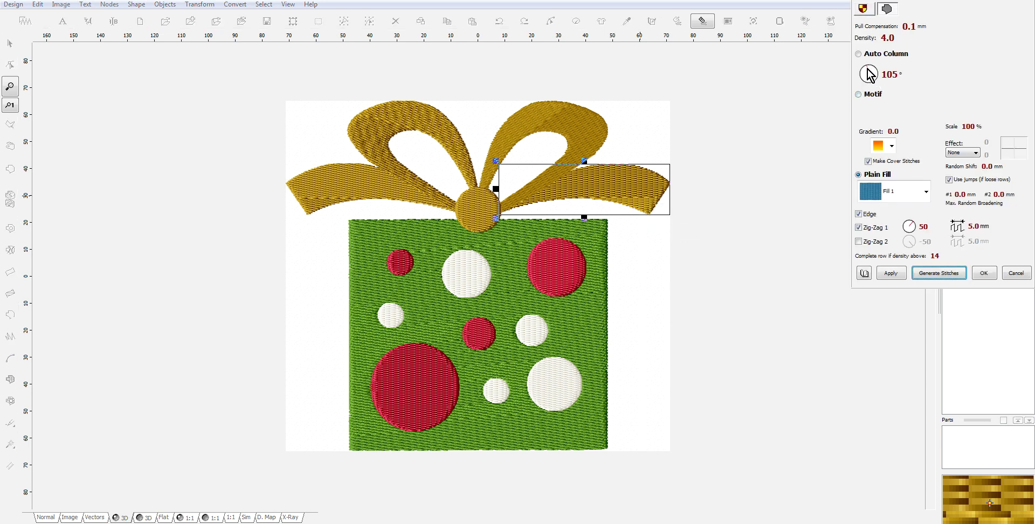
click(940, 272)
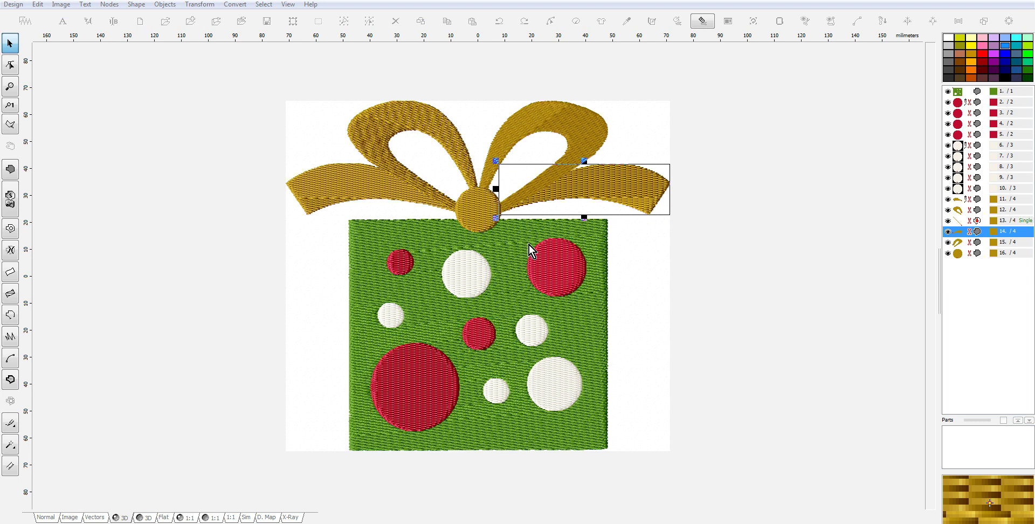
- Set the left ribbon tail's fill angle to 95°, regenerate its stitches, and deselect it
click(359, 189)
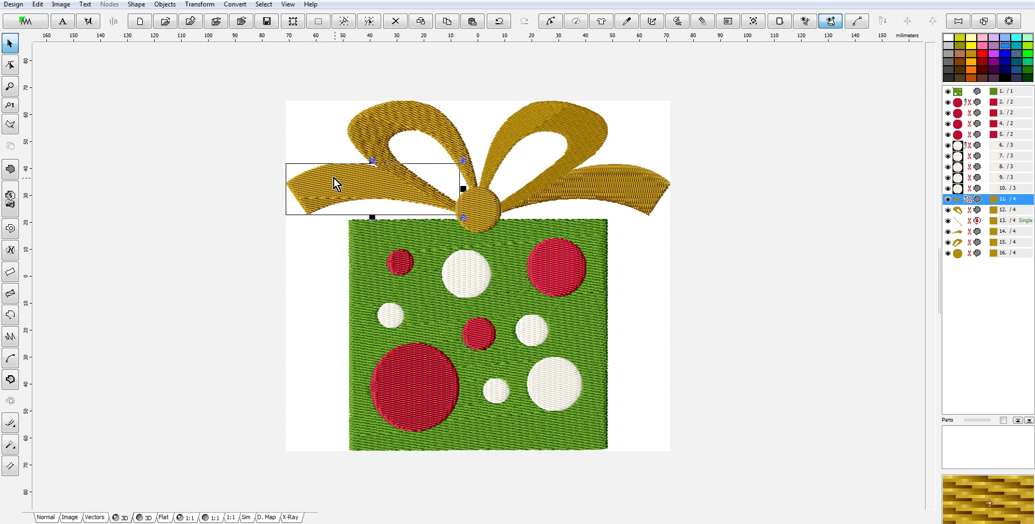
right_click(965, 204)
click(947, 227)
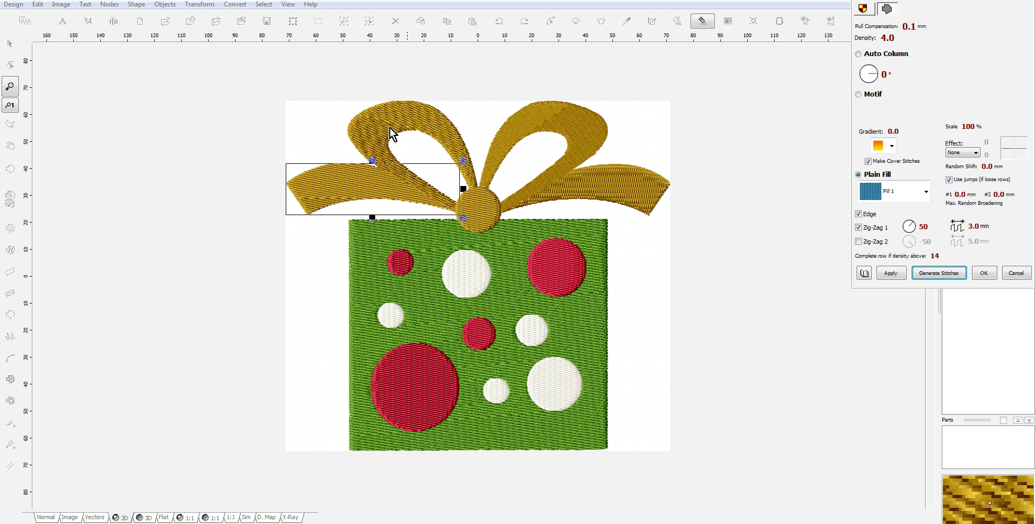
drag(867, 79, 875, 69)
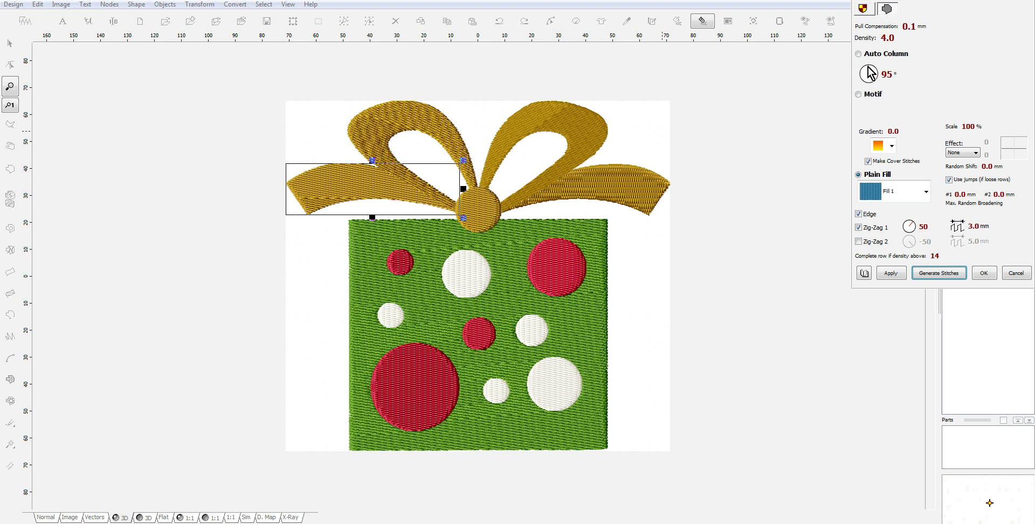
click(937, 273)
click(633, 301)
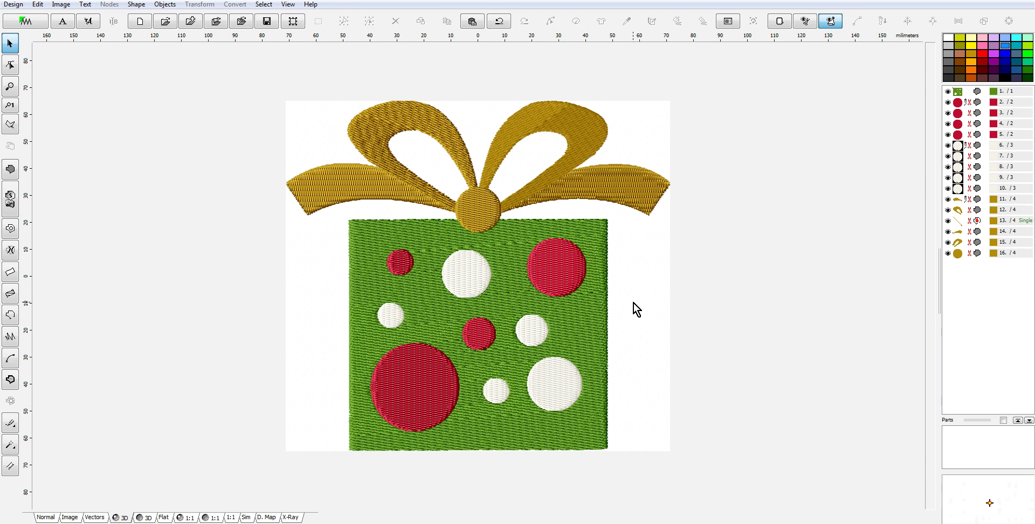